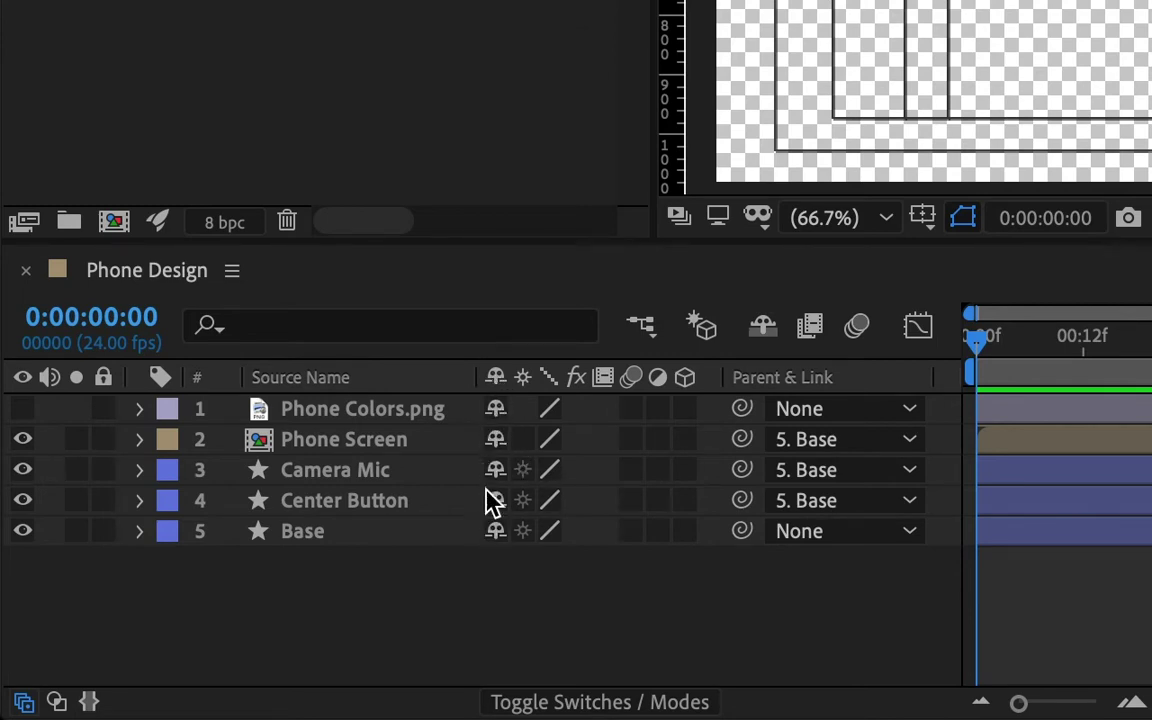
- Mark every layer except Base as shy and hide the shy layers in the Phone Design timeline
{"action": "left_click", "coordinate": [505, 476]}
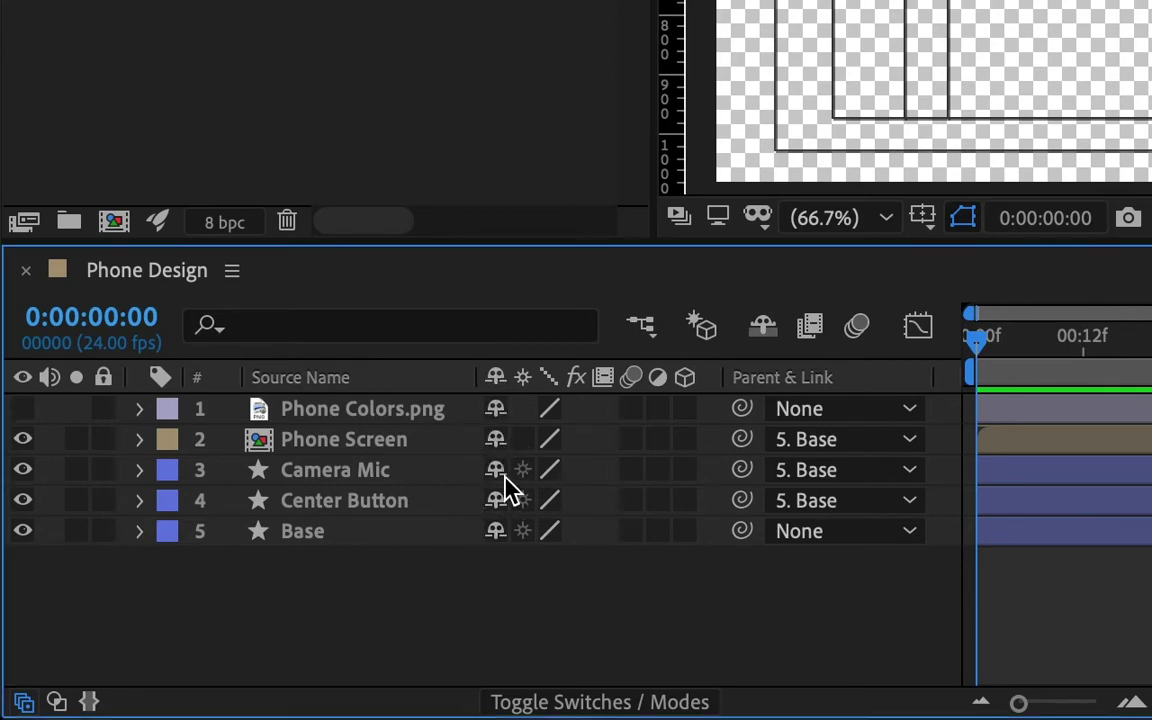
{"action": "left_click", "coordinate": [505, 474]}
{"action": "left_click", "coordinate": [497, 412]}
{"action": "left_click", "coordinate": [495, 502]}
{"action": "left_click", "coordinate": [763, 328]}
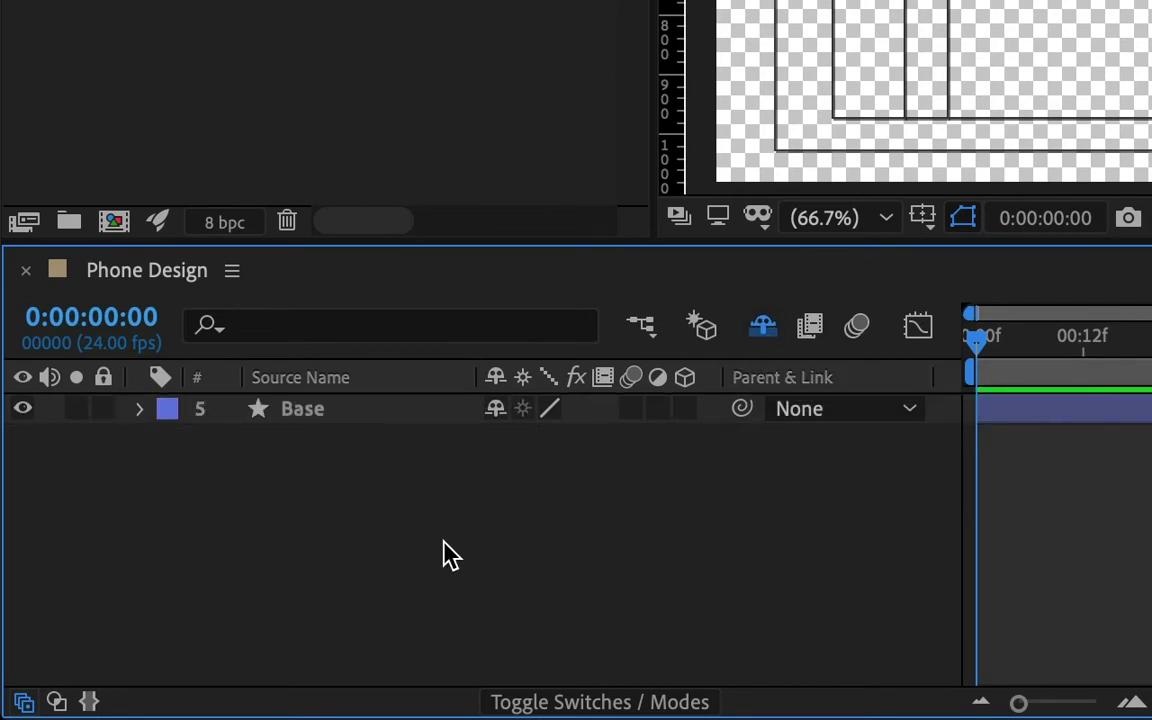
- Toggle the hiding of shy layers off and on several times, ending with them hidden
{"action": "left_click", "coordinate": [761, 333]}
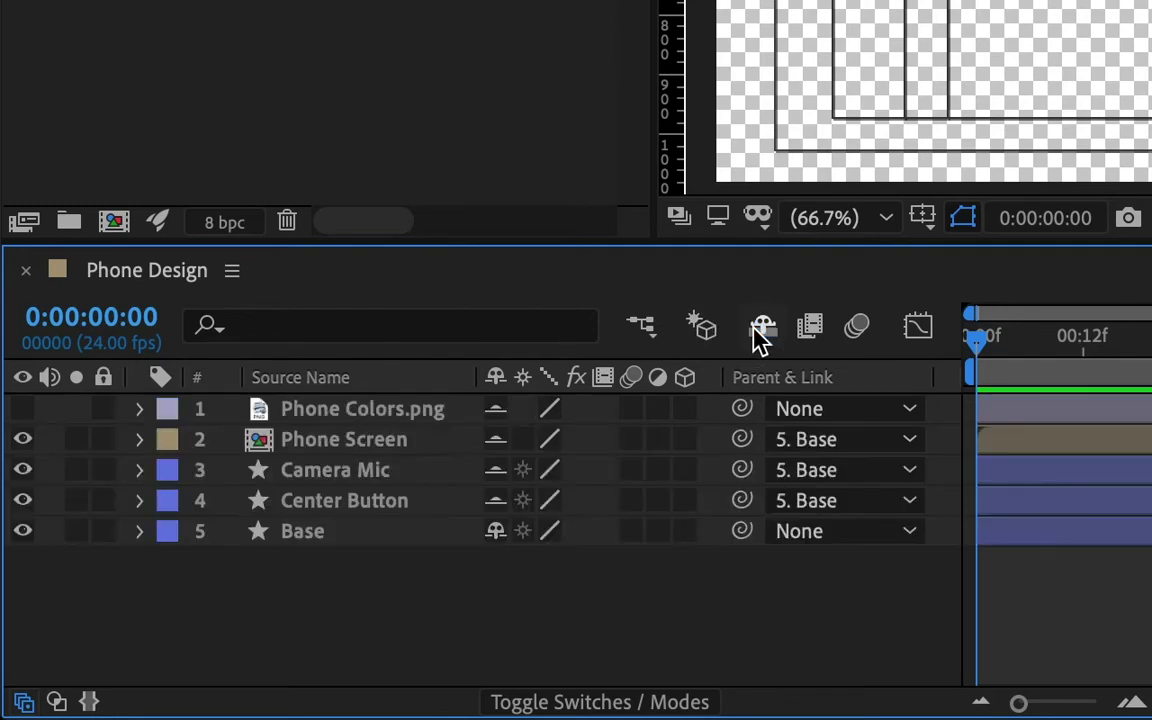
{"action": "left_click", "coordinate": [761, 332]}
{"action": "left_click", "coordinate": [761, 332]}
{"action": "left_click", "coordinate": [761, 332]}
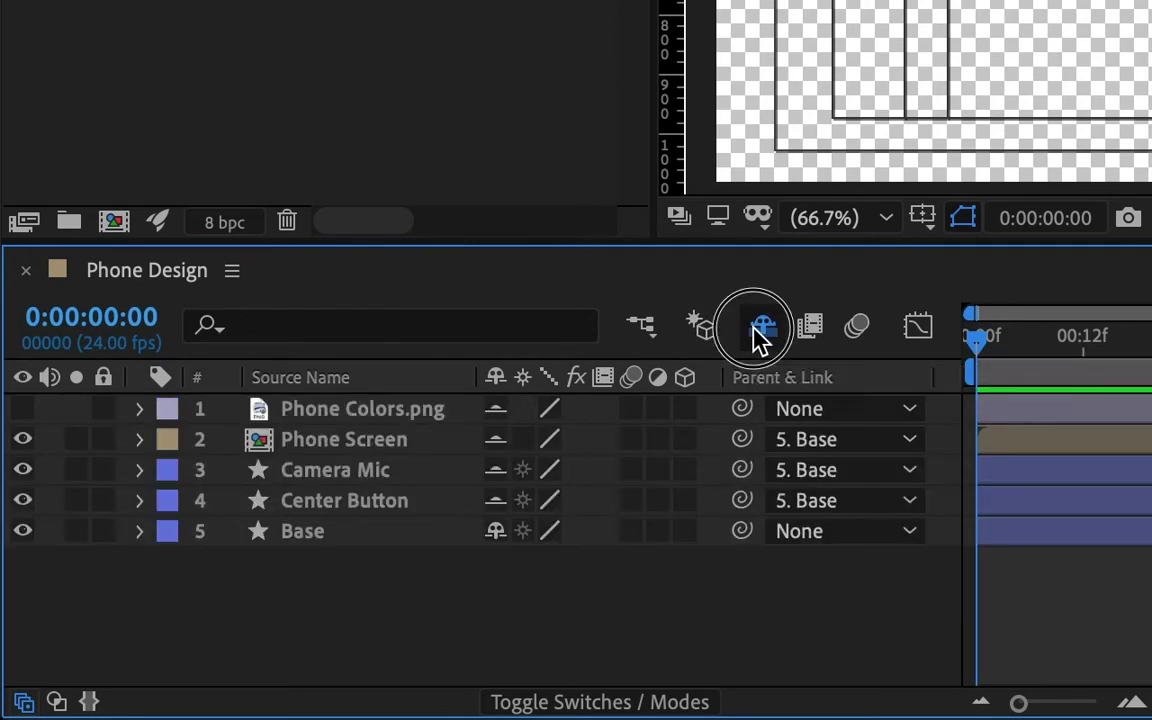
{"action": "left_click", "coordinate": [761, 332]}
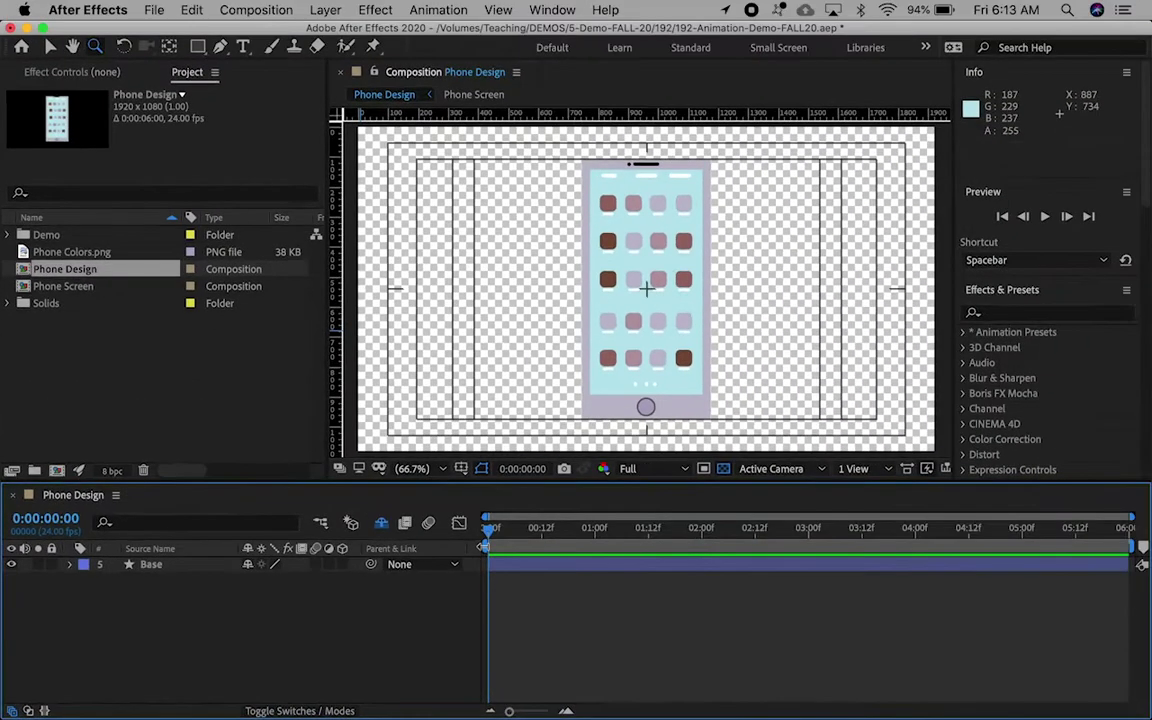
{"action": "left_click_drag", "start_coordinate": [815, 430], "coordinate": [921, 428]}
{"action": "left_click_drag", "start_coordinate": [552, 545], "coordinate": [487, 550]}
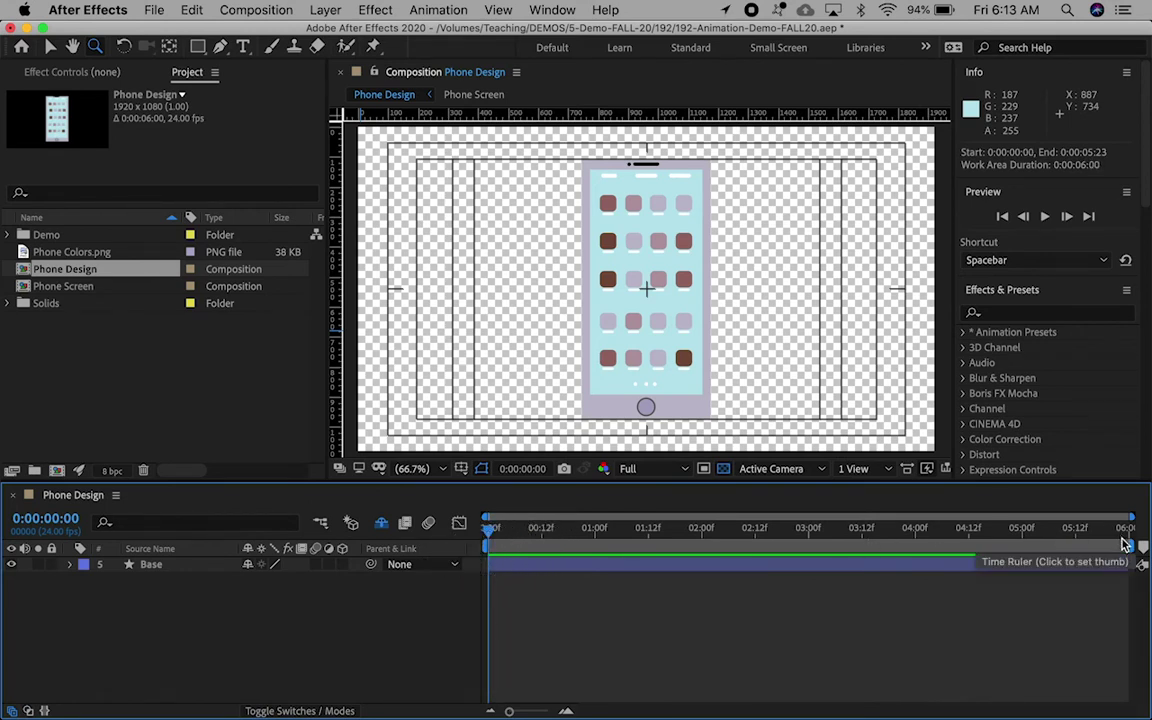
{"action": "mouse_move", "coordinate": [1135, 547]}
{"action": "left_mouse_down"}
{"action": "mouse_move", "coordinate": [995, 560]}
{"action": "mouse_move", "coordinate": [1135, 547]}
{"action": "mouse_move", "coordinate": [1041, 542]}
{"action": "mouse_move", "coordinate": [1133, 549]}
{"action": "left_mouse_up"}
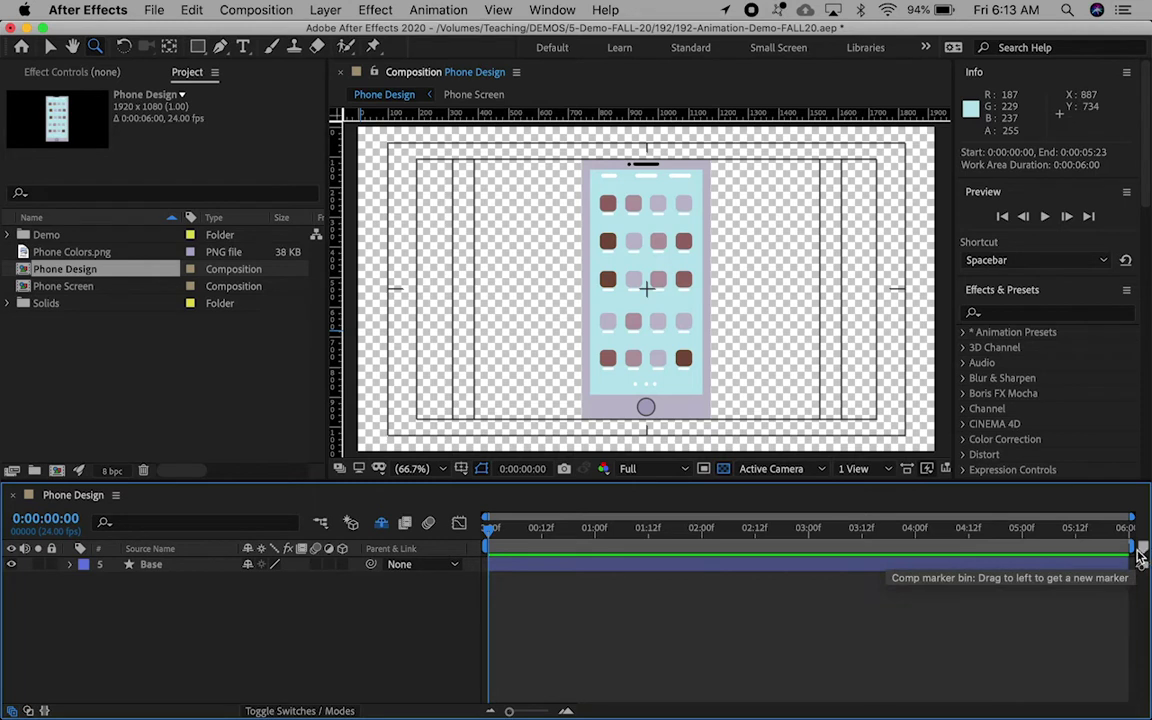
- Set the work area to start at 0:00:00:19 and end at 0:00:03:00
{"action": "left_click_drag", "start_coordinate": [505, 533], "coordinate": [572, 533]}
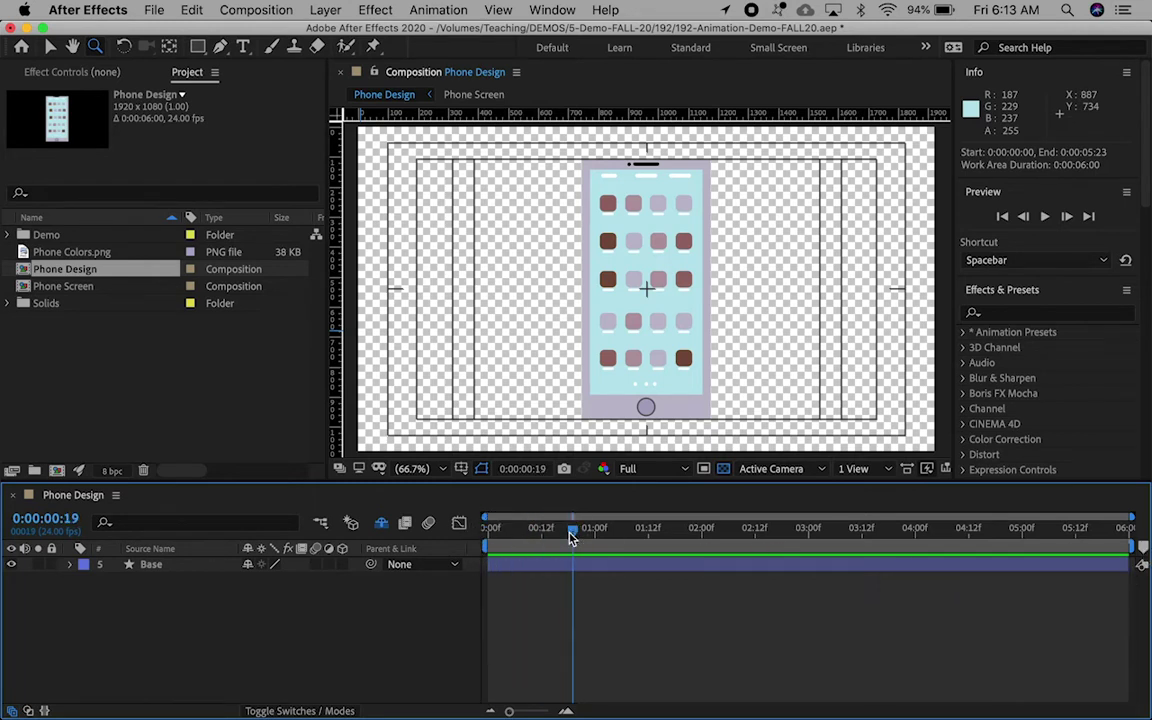
{"action": "key", "text": "b"}
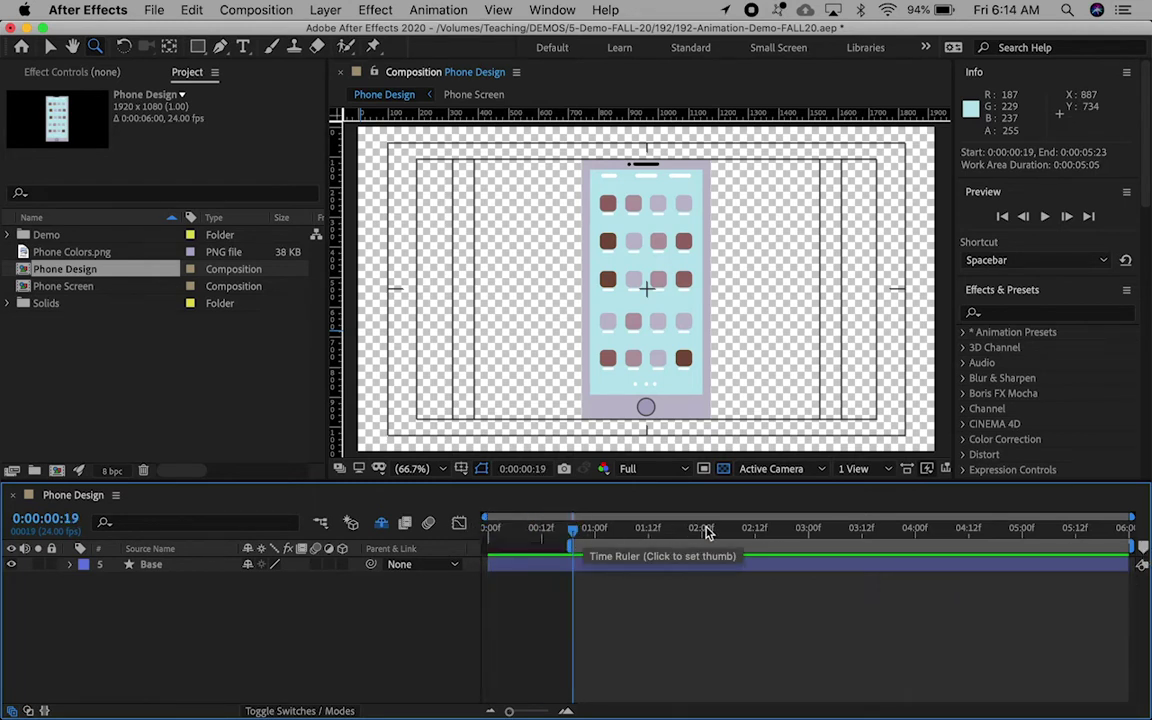
{"action": "left_click", "coordinate": [810, 532]}
{"action": "key", "text": "n"}
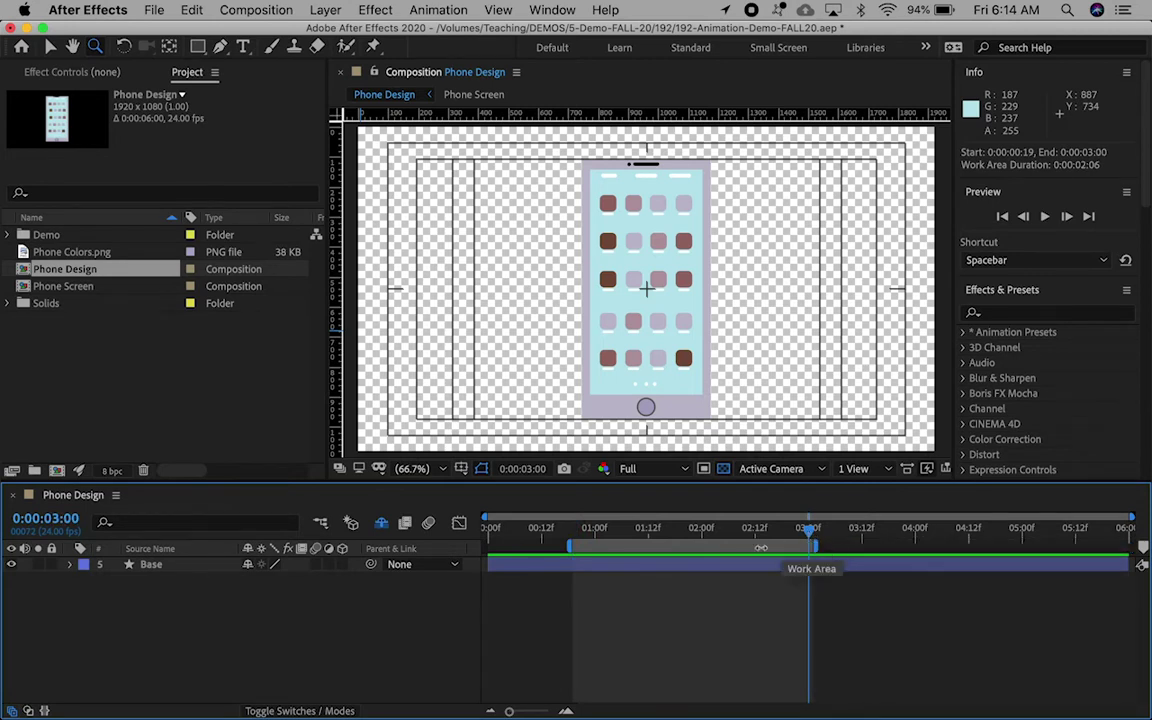
- Slide the work area back to start at 0:00:00:00 and extend its end to 0:00:05:23
{"action": "left_click_drag", "start_coordinate": [738, 548], "coordinate": [630, 555]}
{"action": "left_click_drag", "start_coordinate": [558, 528], "coordinate": [457, 532]}
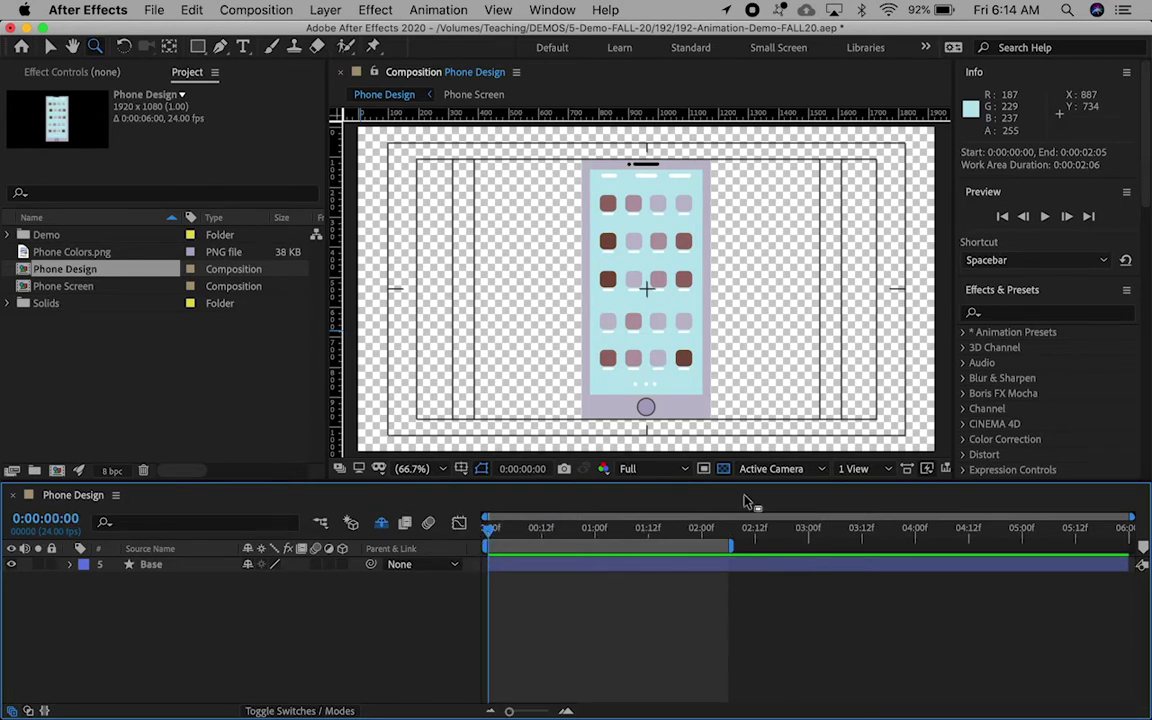
{"action": "left_click_drag", "start_coordinate": [1068, 528], "coordinate": [1125, 541]}
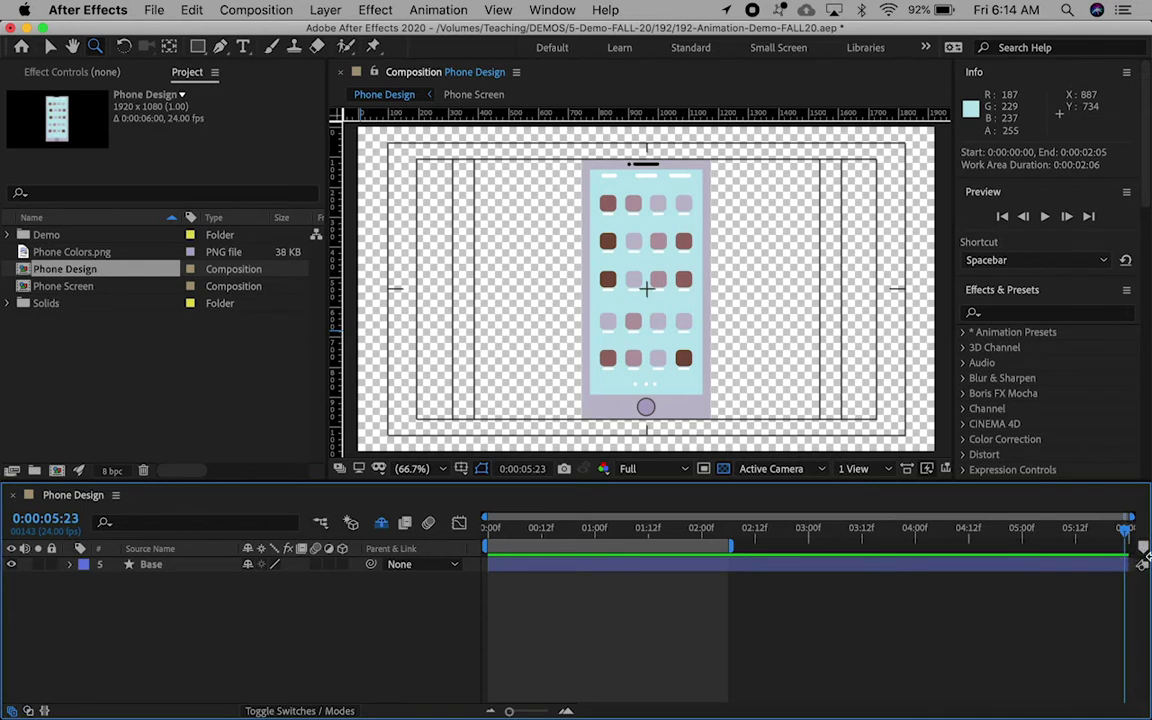
{"action": "key", "text": "n"}
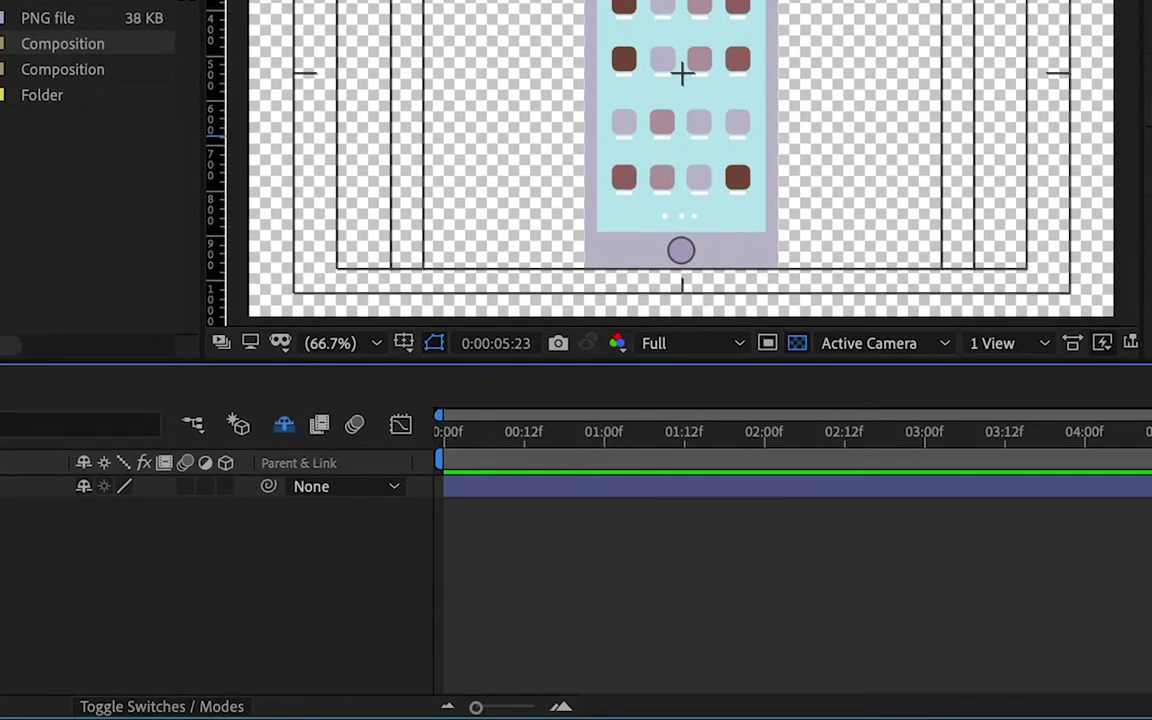
- Add a composition marker at 0:00:00:00 with the comment 1
{"action": "left_click_drag", "start_coordinate": [487, 430], "coordinate": [384, 427]}
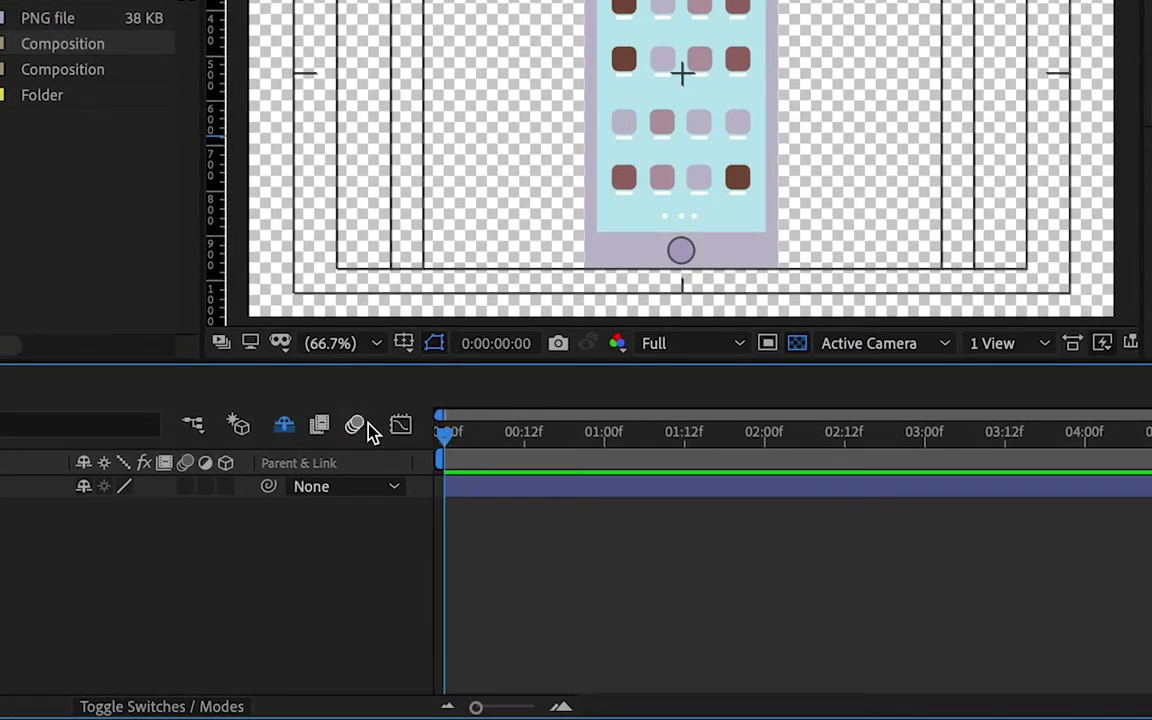
{"action": "left_click", "coordinate": [446, 463]}
{"action": "double_click", "coordinate": [446, 462]}
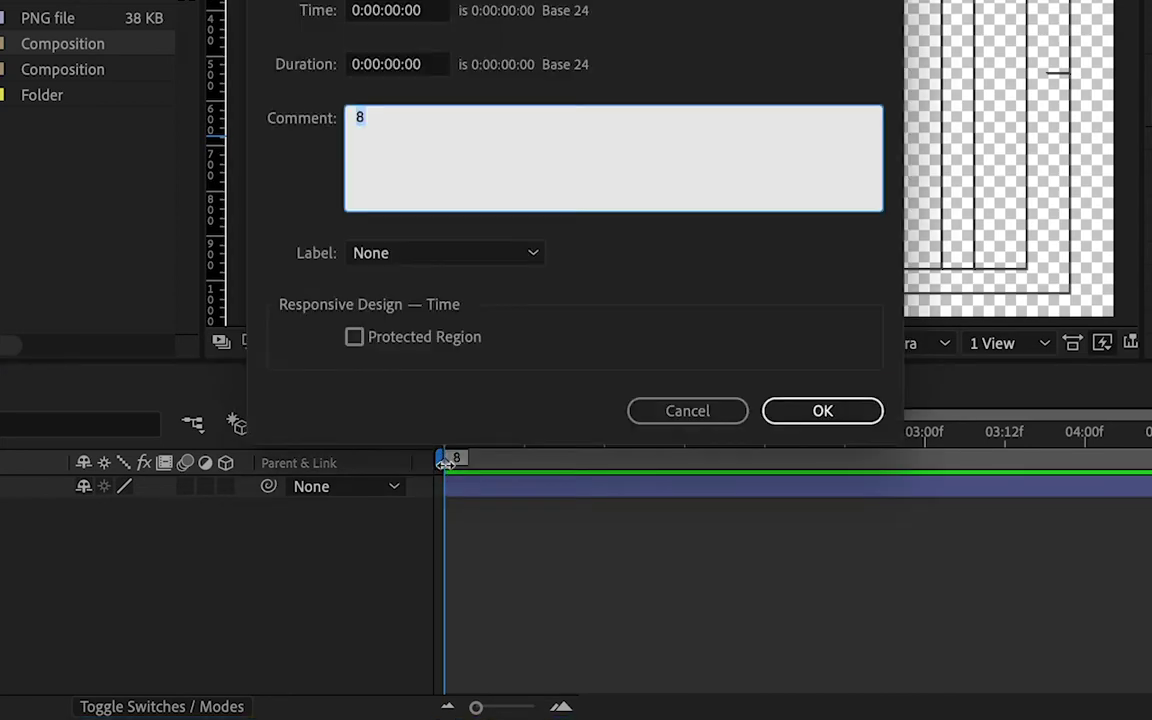
{"action": "type", "text": "1"}
{"action": "left_click", "coordinate": [820, 416]}
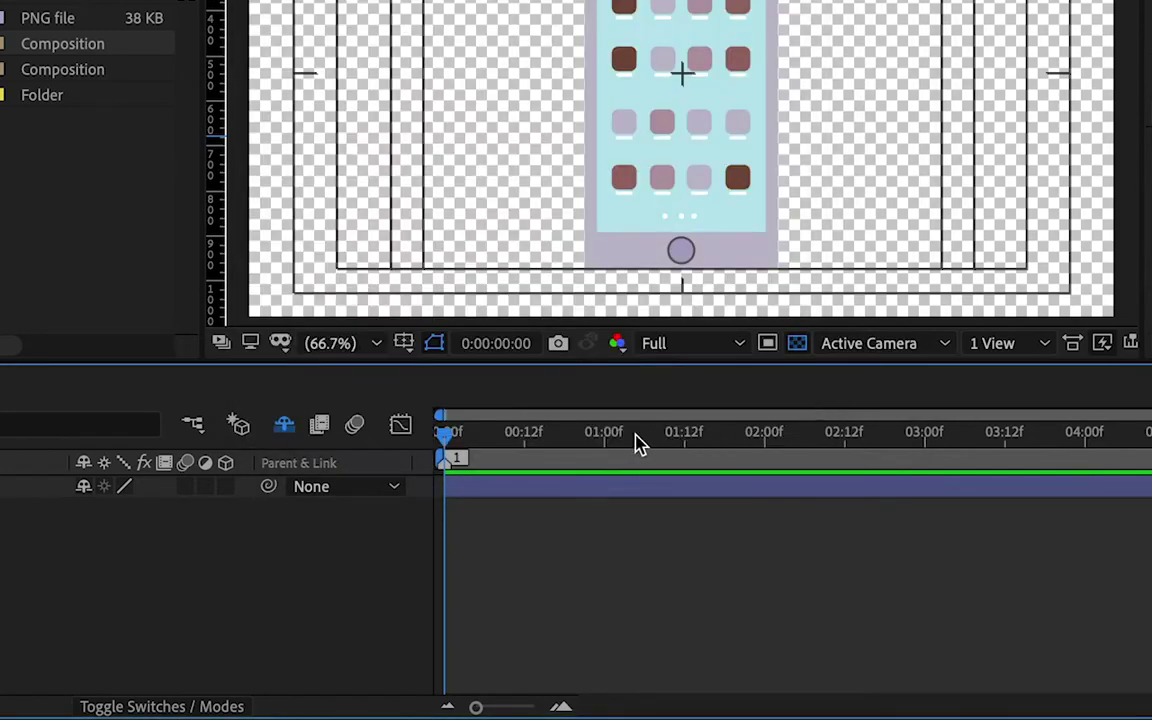
- Add a composition marker at 0:00:01:00 with the comment 1.5
{"action": "left_click", "coordinate": [605, 440]}
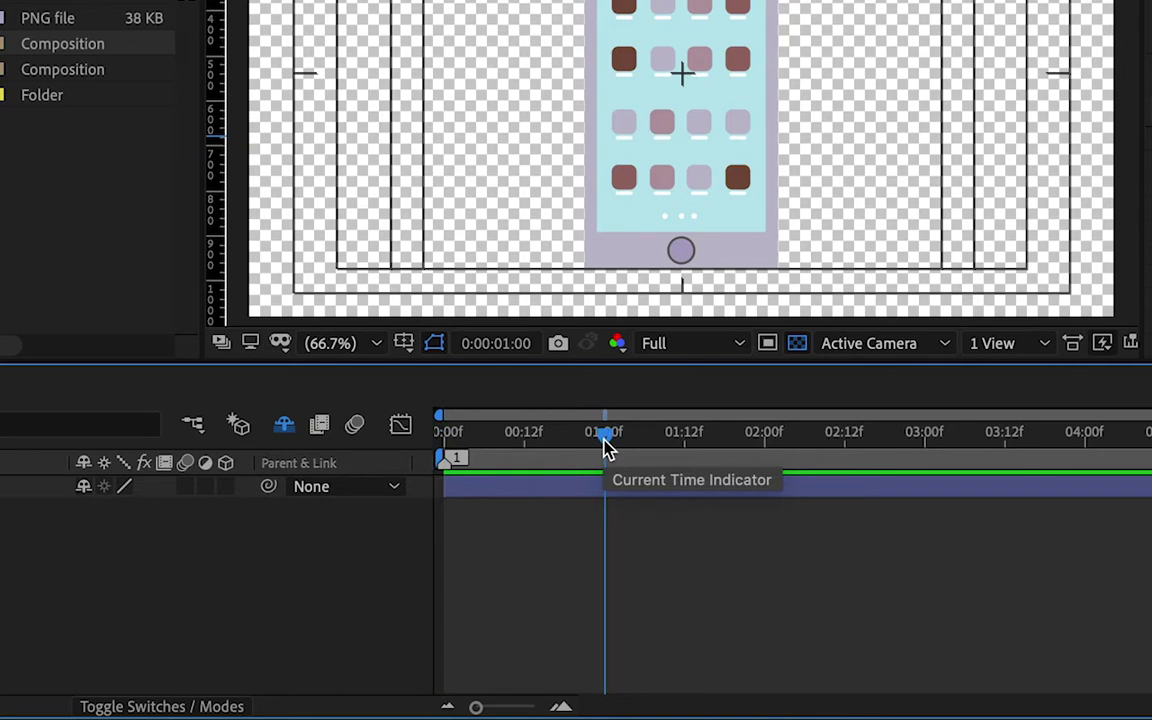
{"action": "key", "text": "KP_Multiply"}
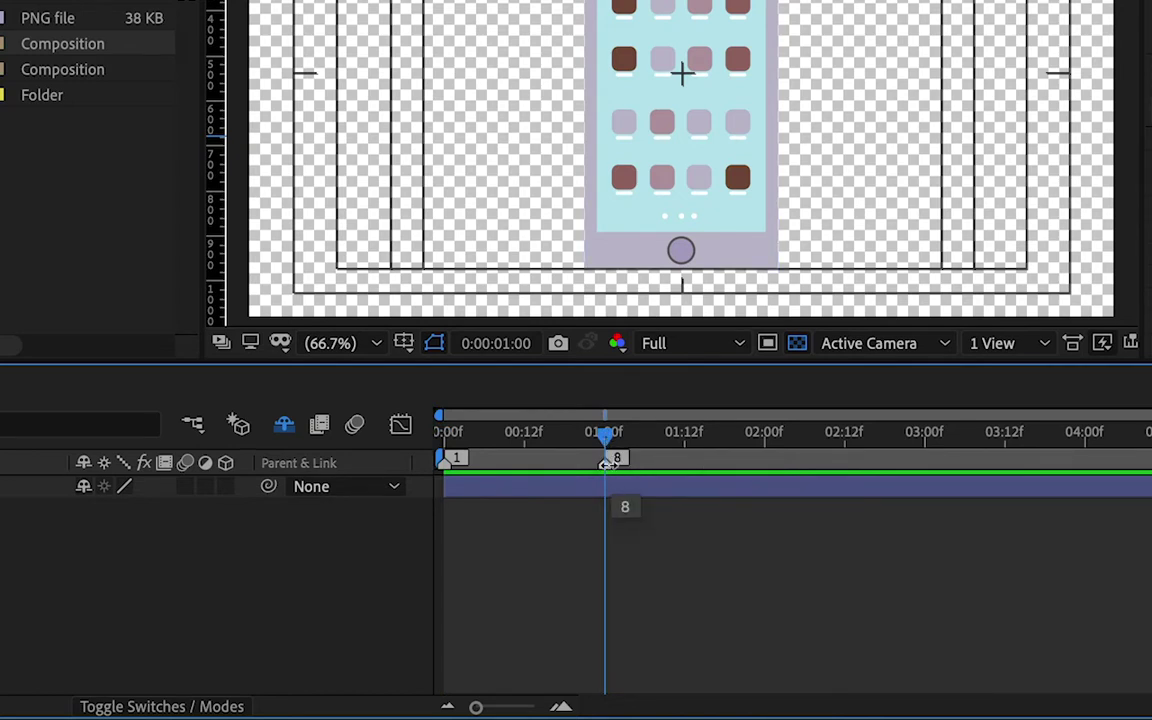
{"action": "double_click", "coordinate": [608, 462]}
{"action": "type", "text": "1.5"}
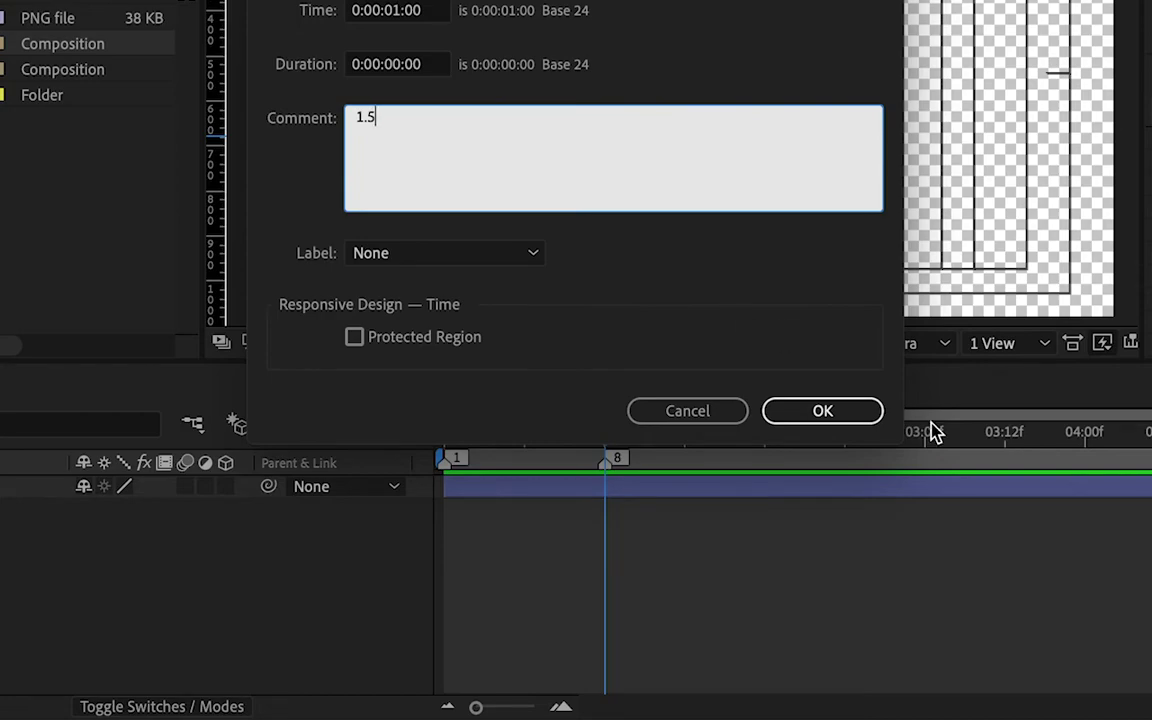
{"action": "left_click", "coordinate": [862, 409]}
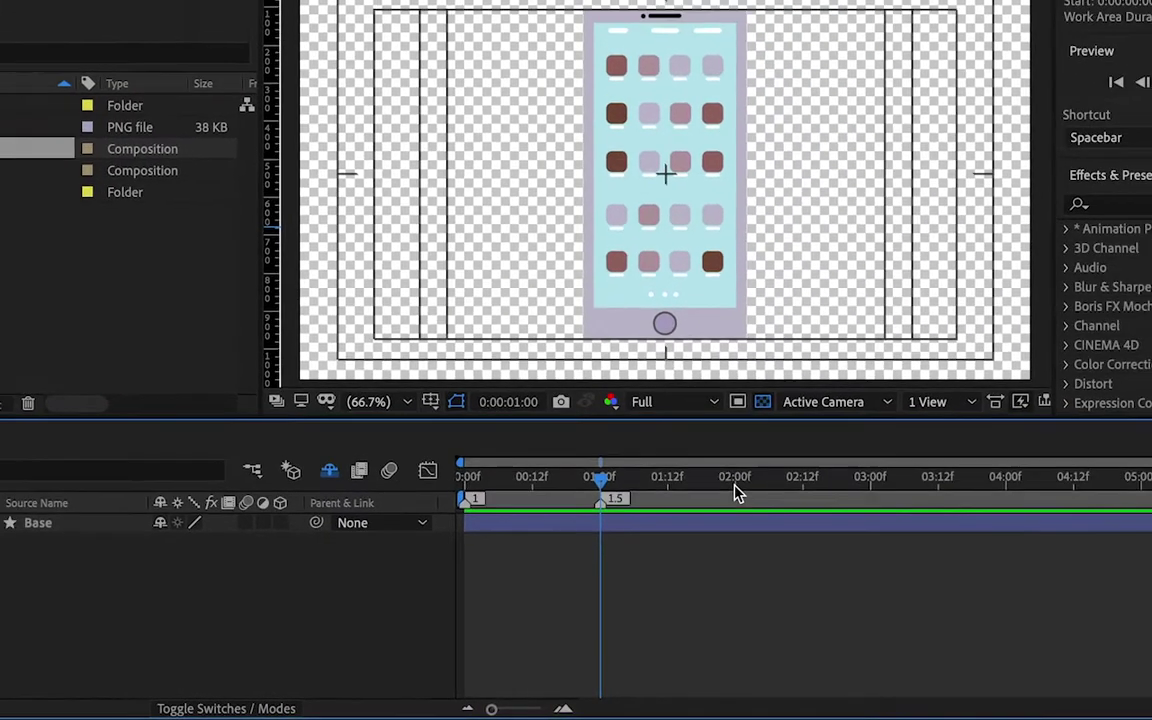
- Add a composition marker at 0:00:02:00 with the comment 2
{"action": "left_click", "coordinate": [765, 432]}
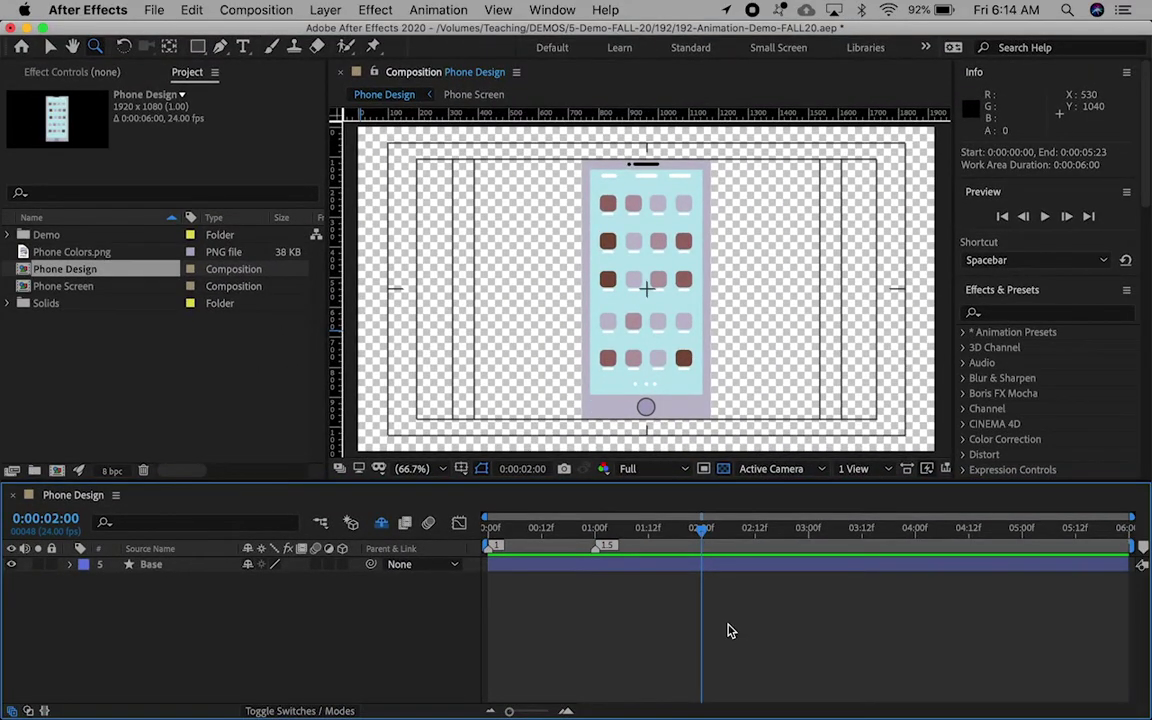
{"action": "key", "text": "ctrl+8"}
{"action": "double_click", "coordinate": [705, 546]}
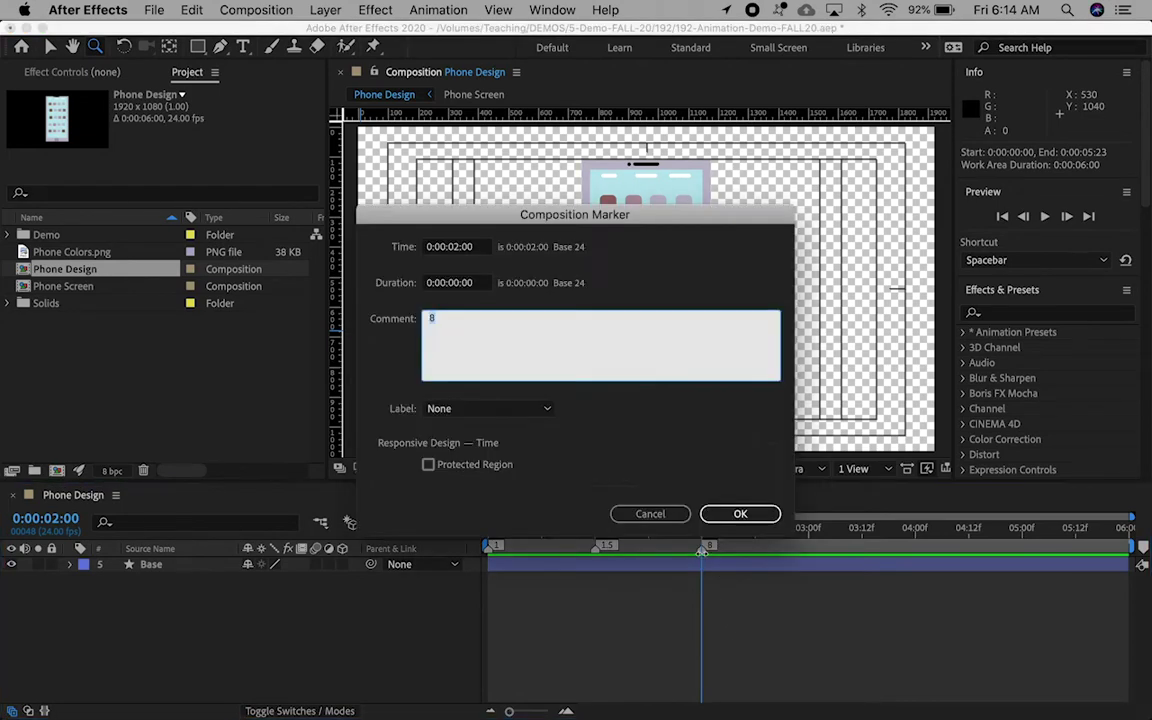
{"action": "type", "text": "2"}
{"action": "left_click", "coordinate": [740, 514]}
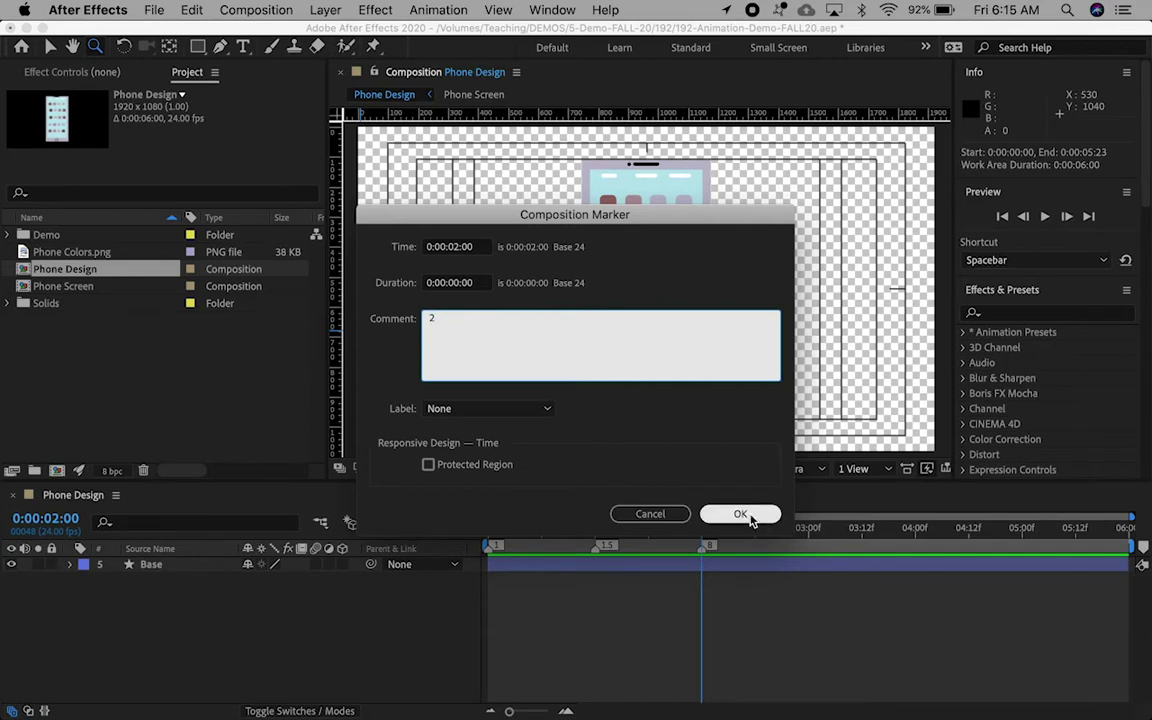
- Add a composition marker at 0:00:03:00 with the comment 2.5
{"action": "left_click", "coordinate": [809, 530]}
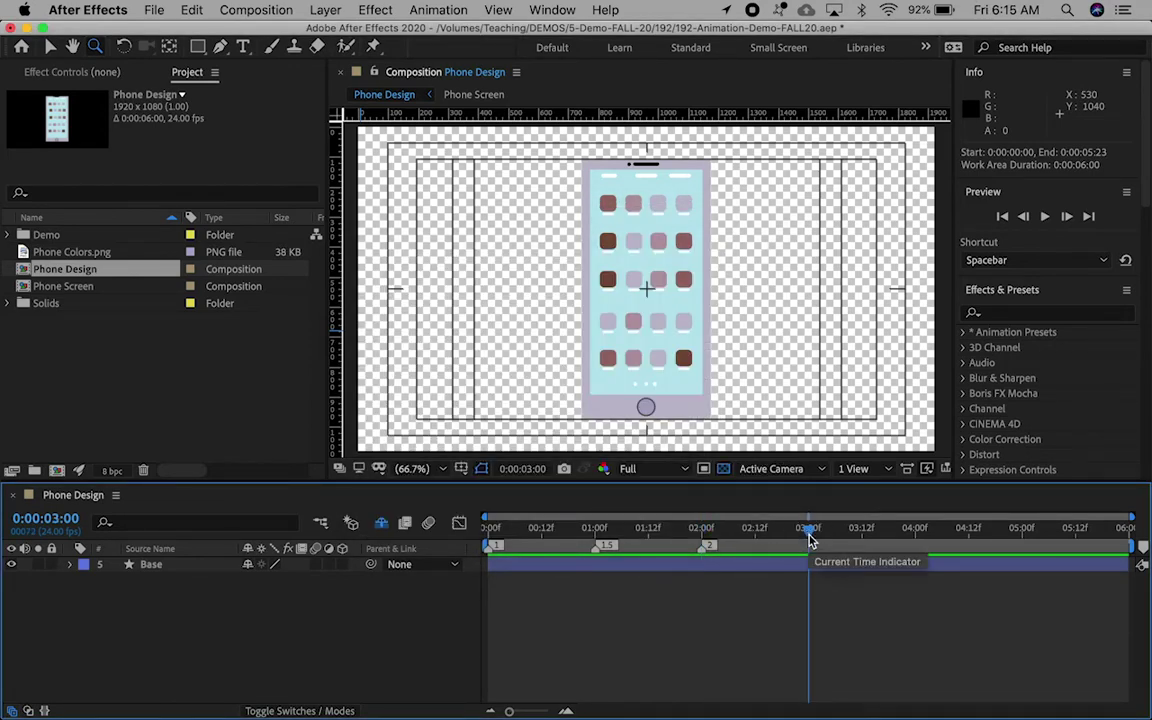
{"action": "key", "text": "KP_Multiply"}
{"action": "double_click", "coordinate": [811, 545]}
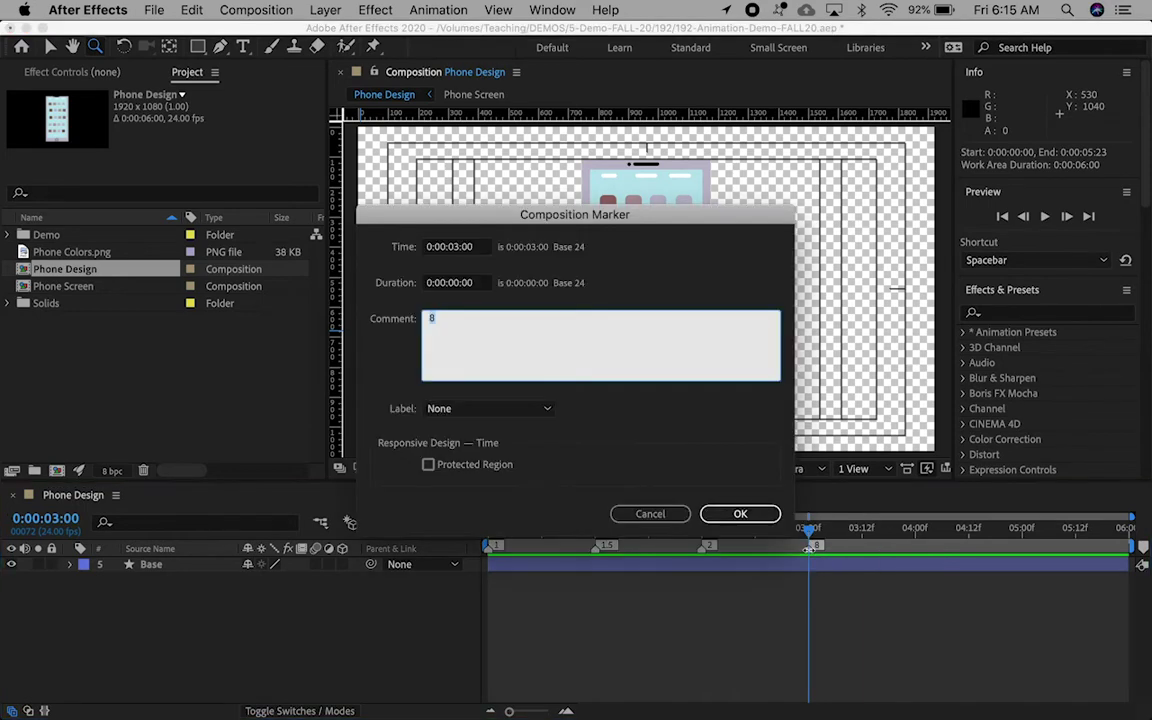
{"action": "type", "text": "2.5"}
{"action": "left_click", "coordinate": [739, 514]}
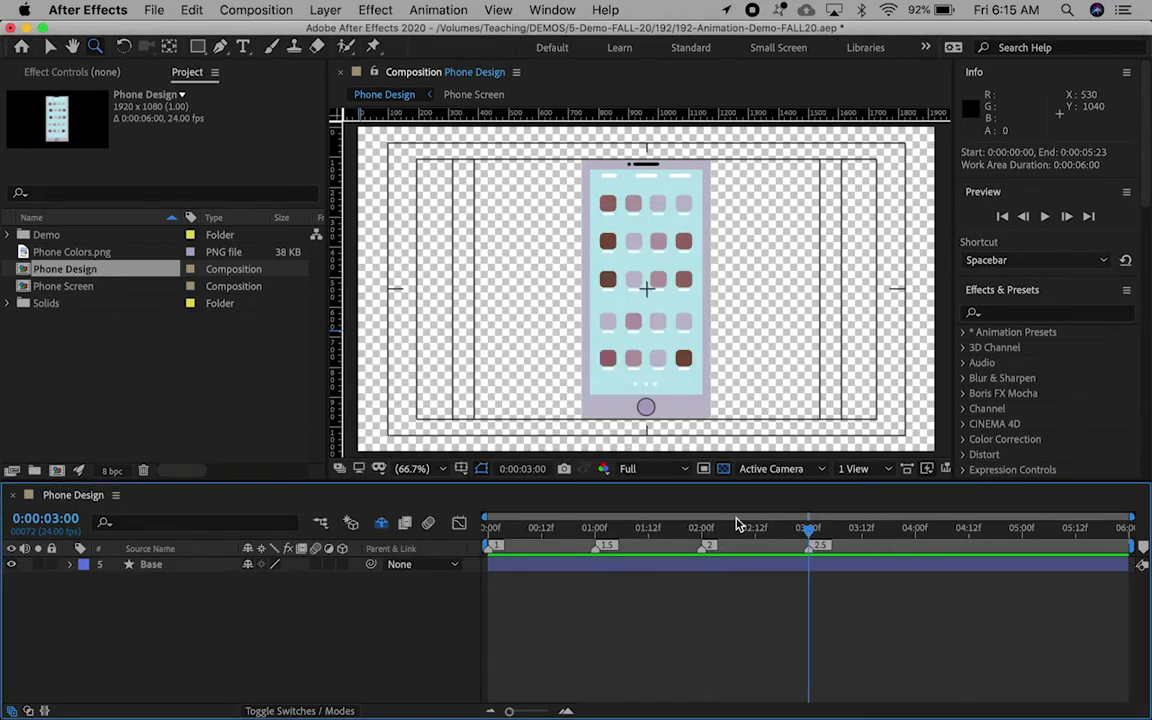
- Add a composition marker at 0:00:04:00 with the comment 1
{"action": "left_click", "coordinate": [917, 535]}
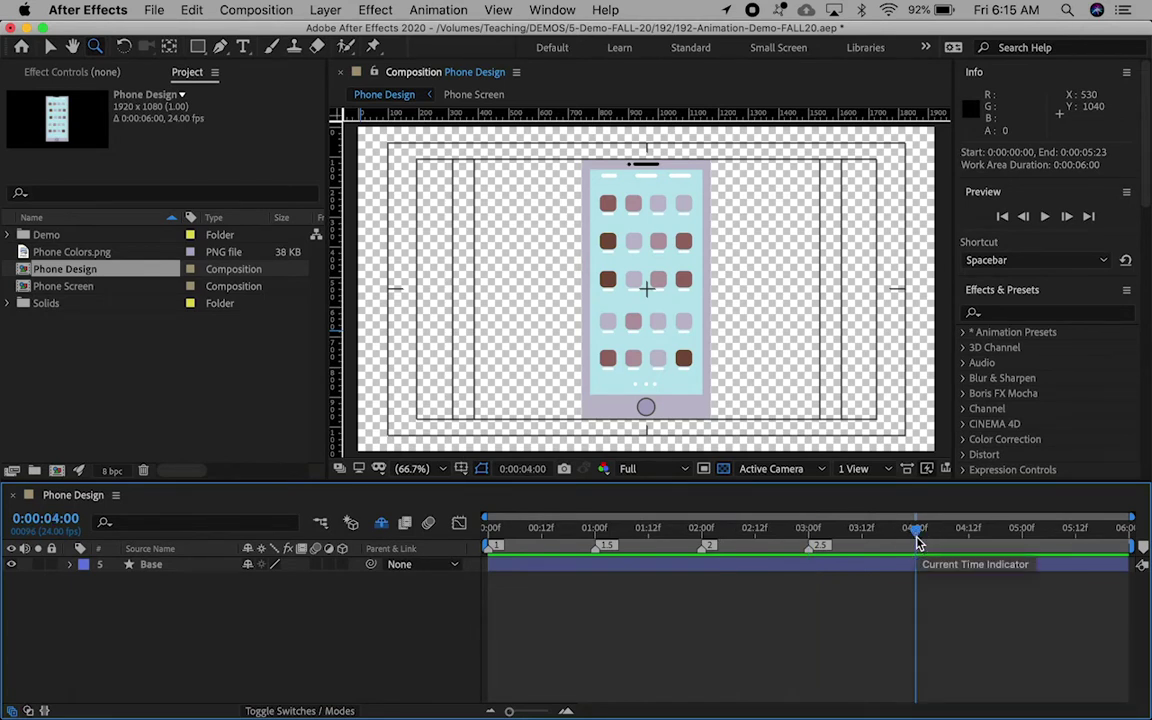
{"action": "key", "text": "shift+8"}
{"action": "double_click", "coordinate": [918, 545]}
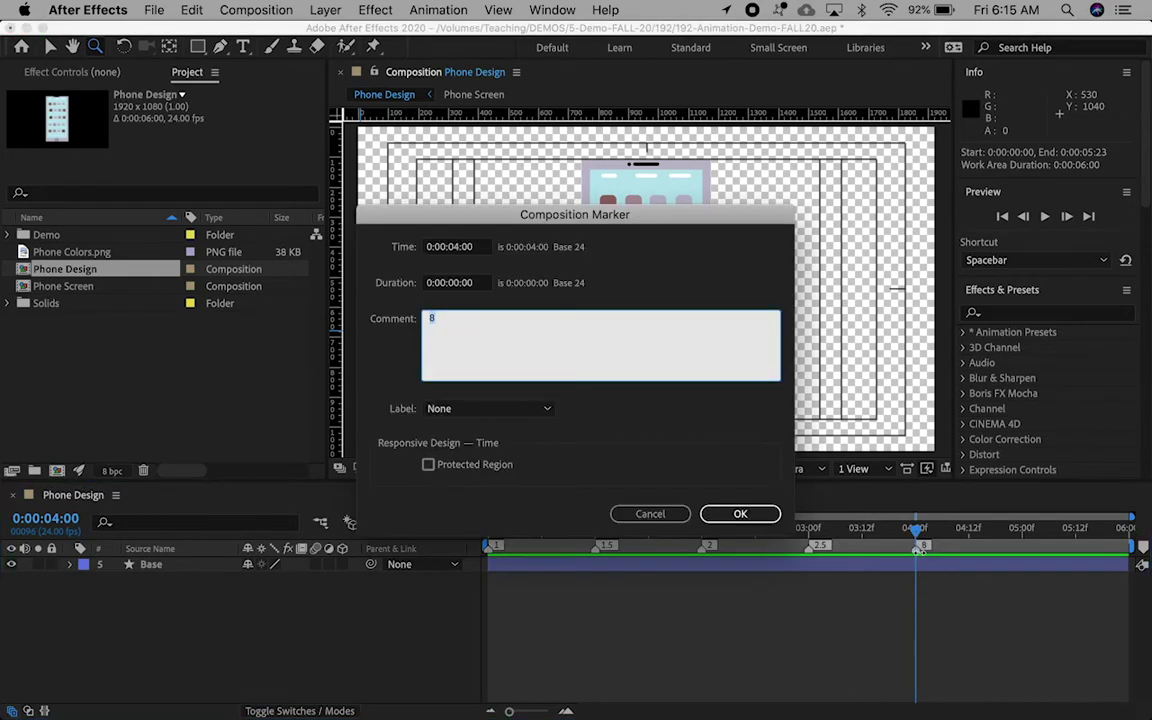
{"action": "type", "text": "1"}
{"action": "left_click", "coordinate": [742, 518]}
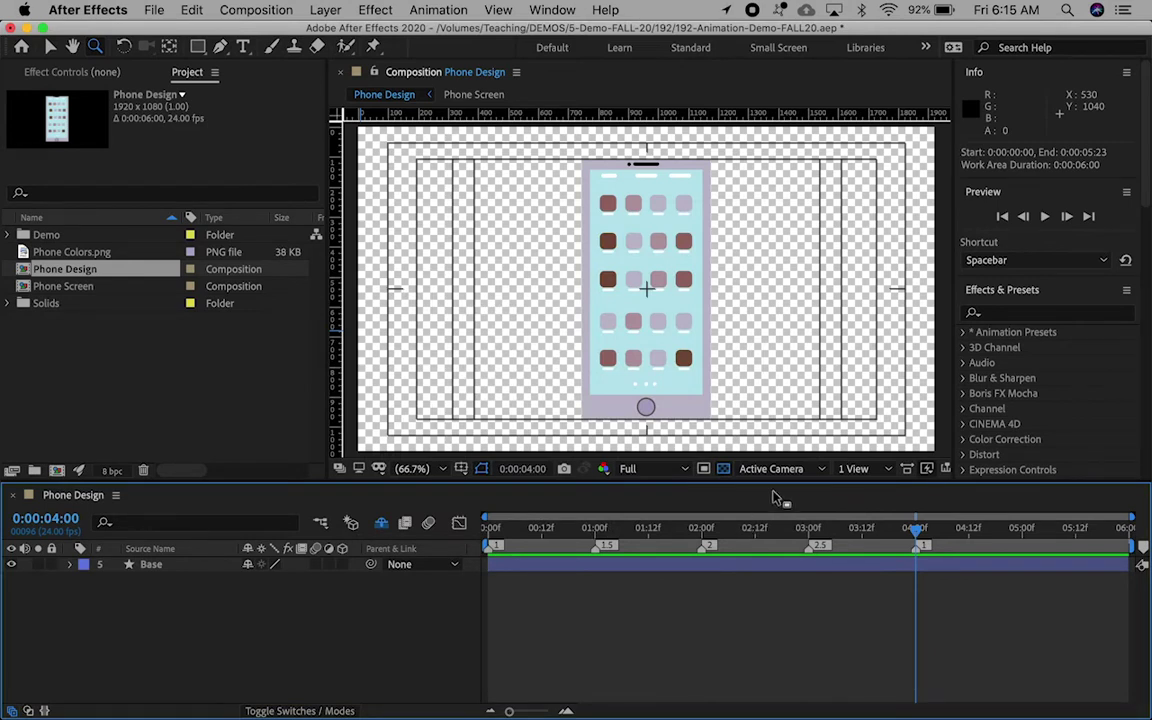
- Return the current time to 0:00:00:00, duplicate the Base layer and rename the copy Side 1
{"action": "left_click_drag", "start_coordinate": [490, 528], "coordinate": [466, 533]}
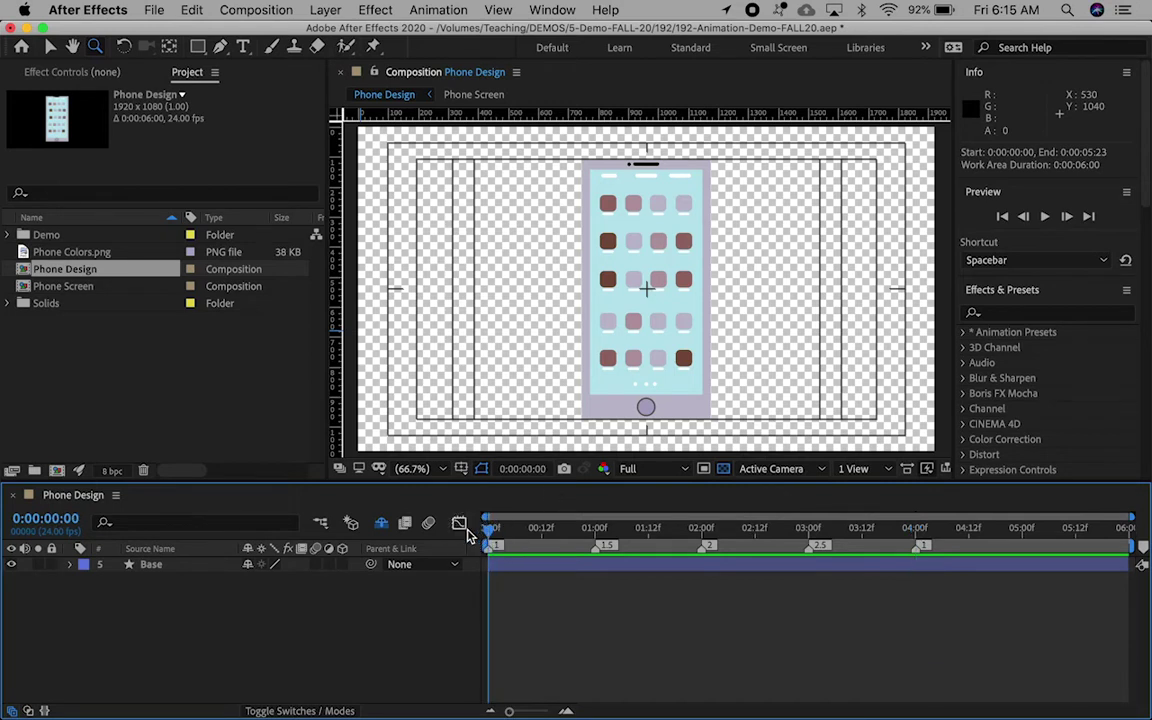
{"action": "left_click", "coordinate": [145, 567]}
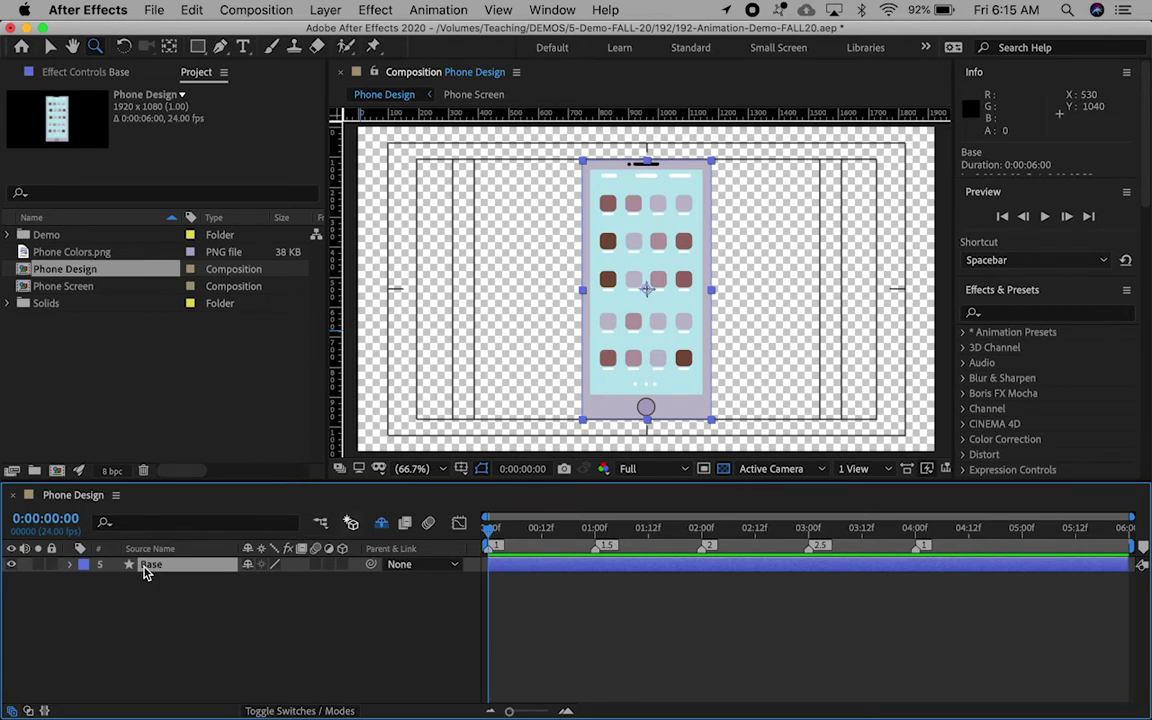
{"action": "key", "text": "super+d"}
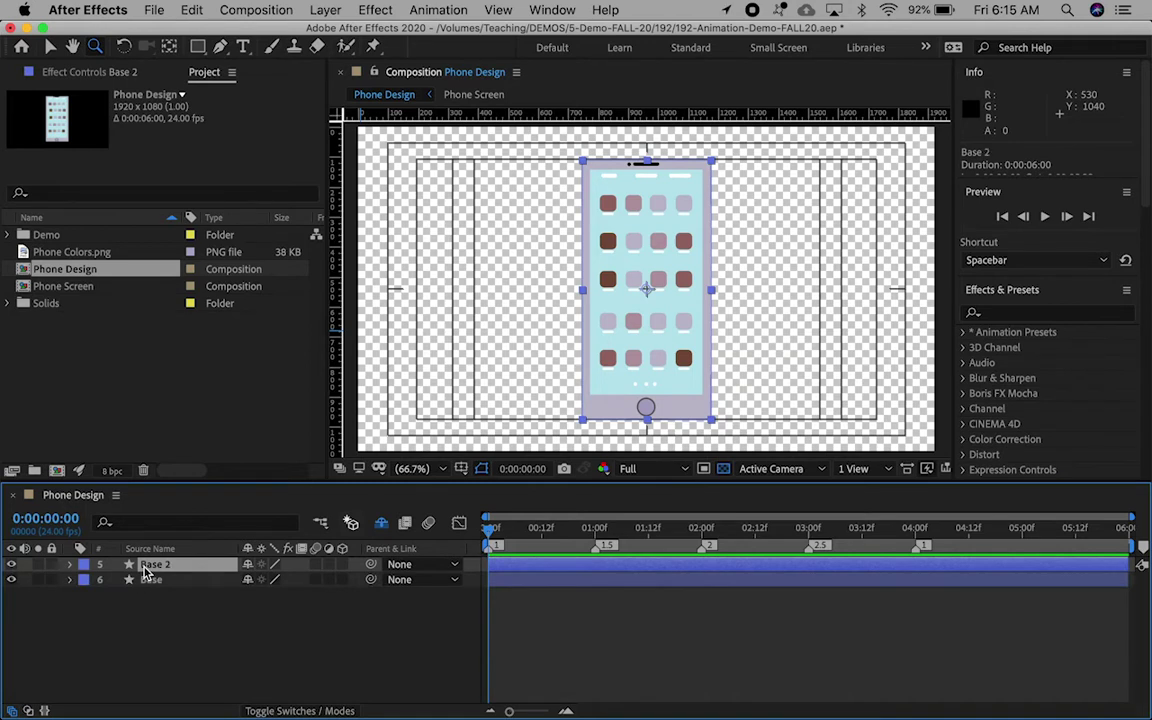
{"action": "key", "text": "Return"}
{"action": "type", "text": "Side"}
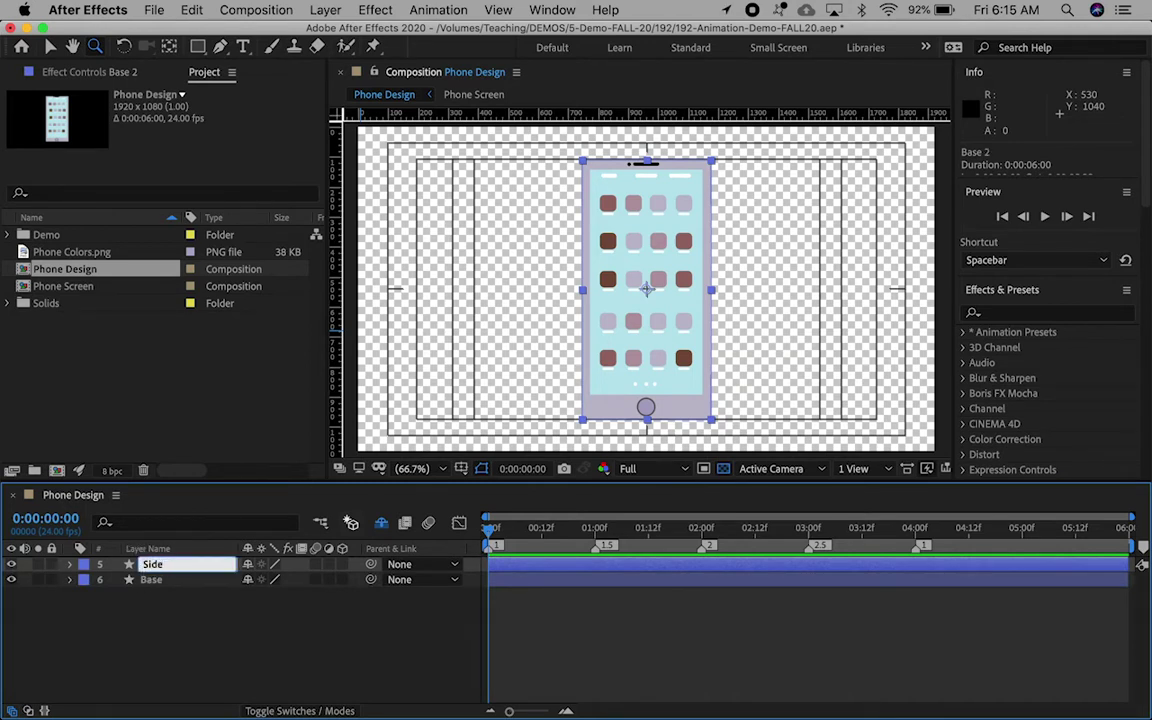
{"action": "type", "text": " 1"}
{"action": "key", "text": "Return"}
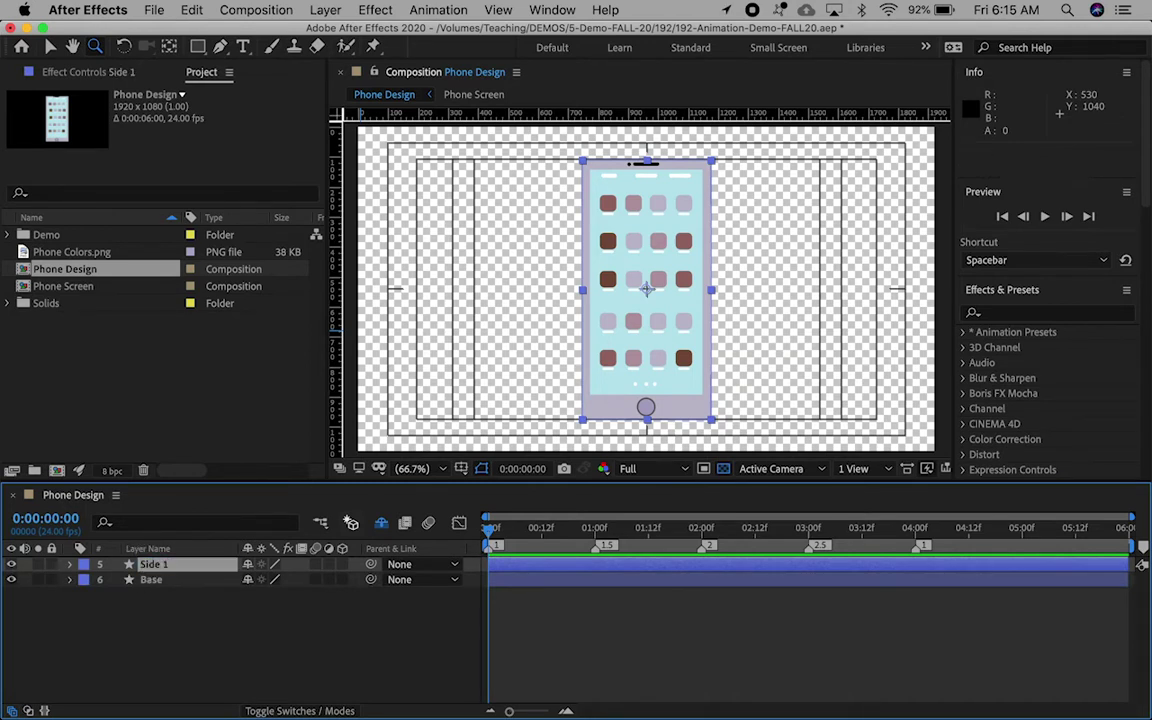
- Start Position and Scale keyframing on the Base layer at 0:00:00:00
{"action": "left_click", "coordinate": [70, 580]}
{"action": "left_click", "coordinate": [70, 564]}
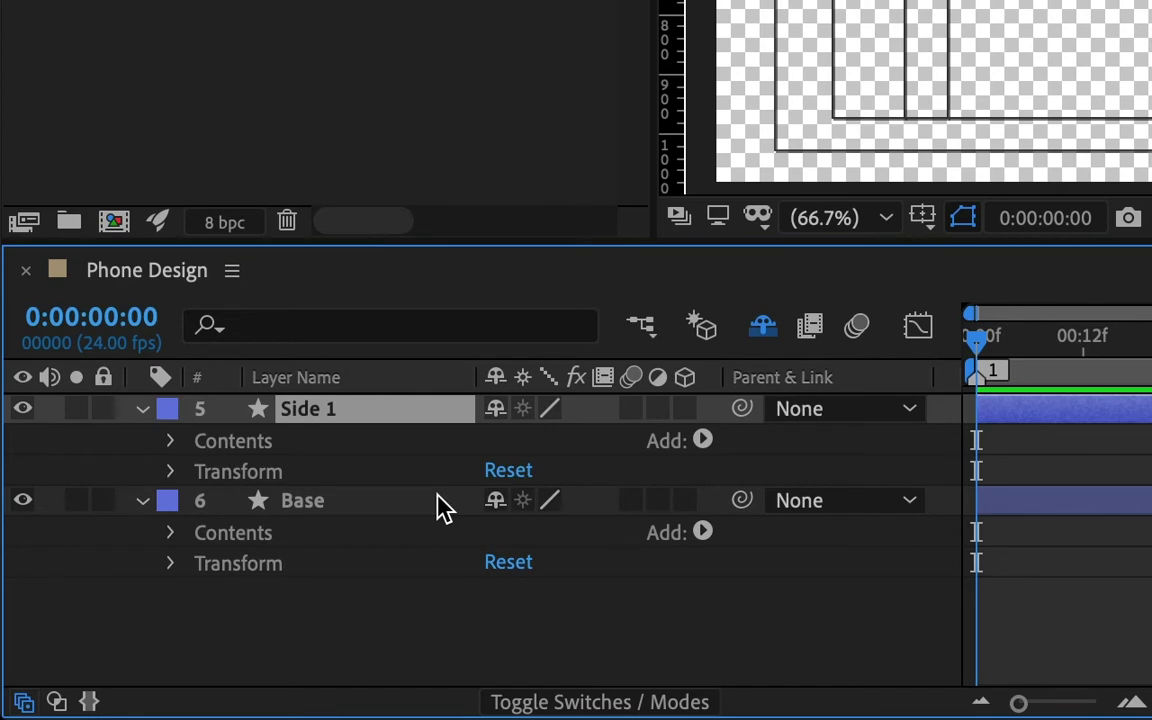
{"action": "left_click", "coordinate": [258, 566]}
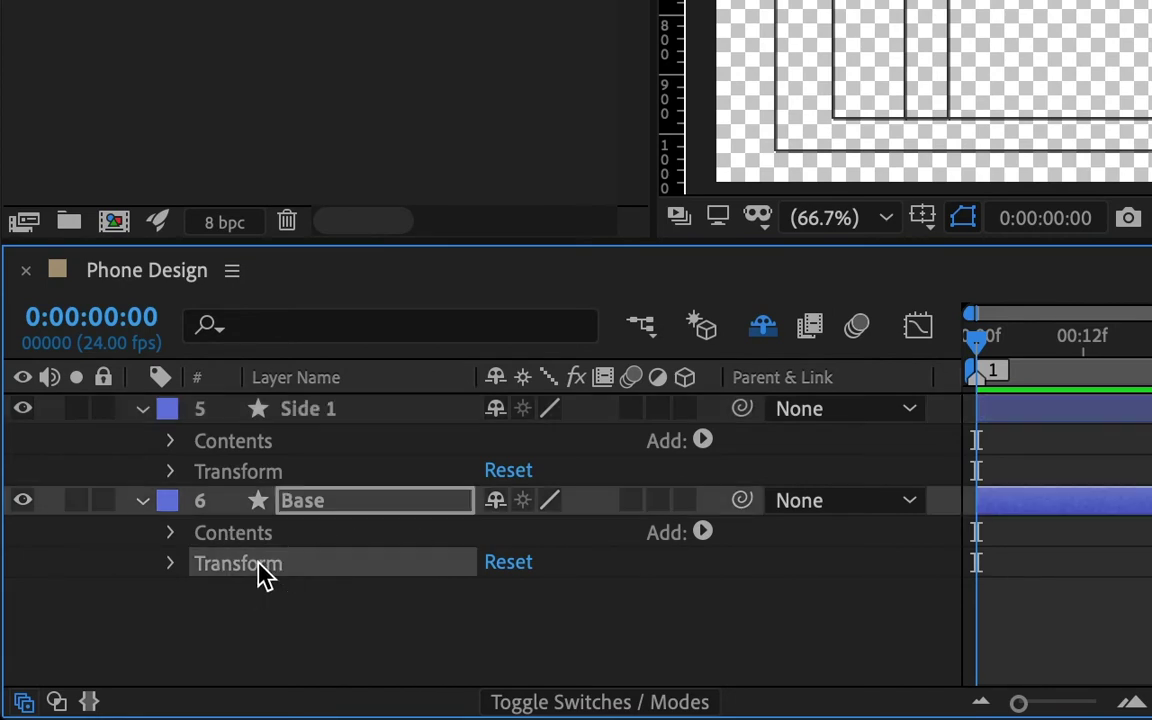
{"action": "left_click", "coordinate": [170, 564]}
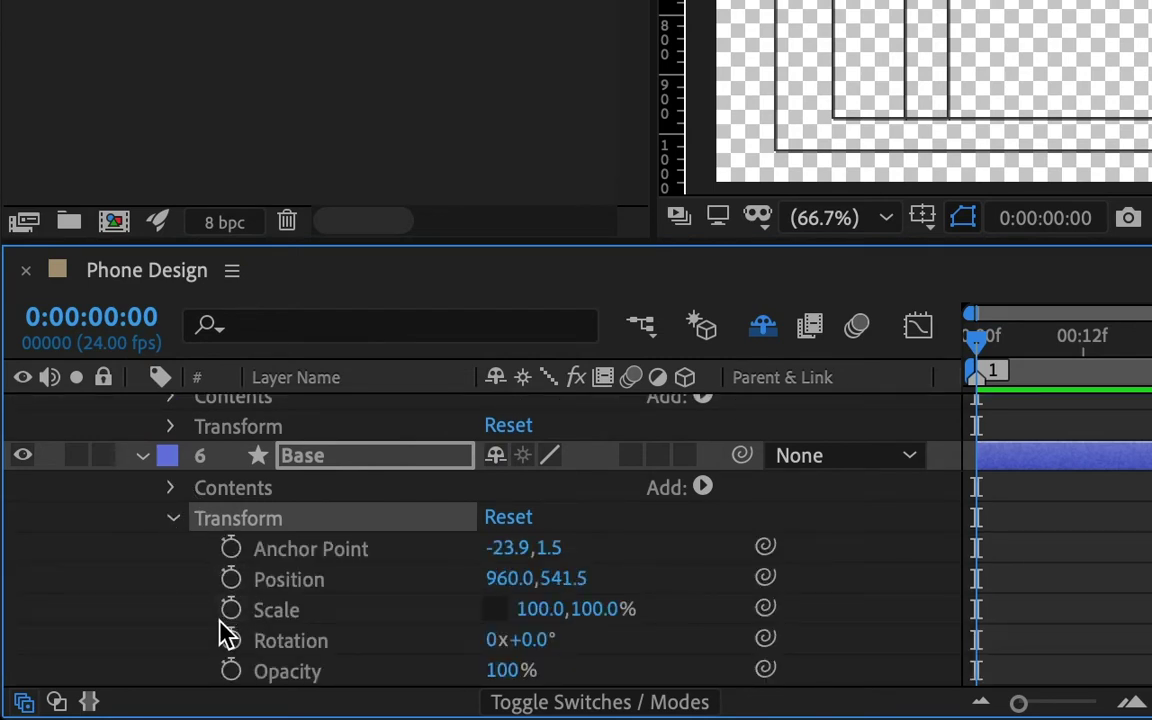
{"action": "key", "text": "p"}
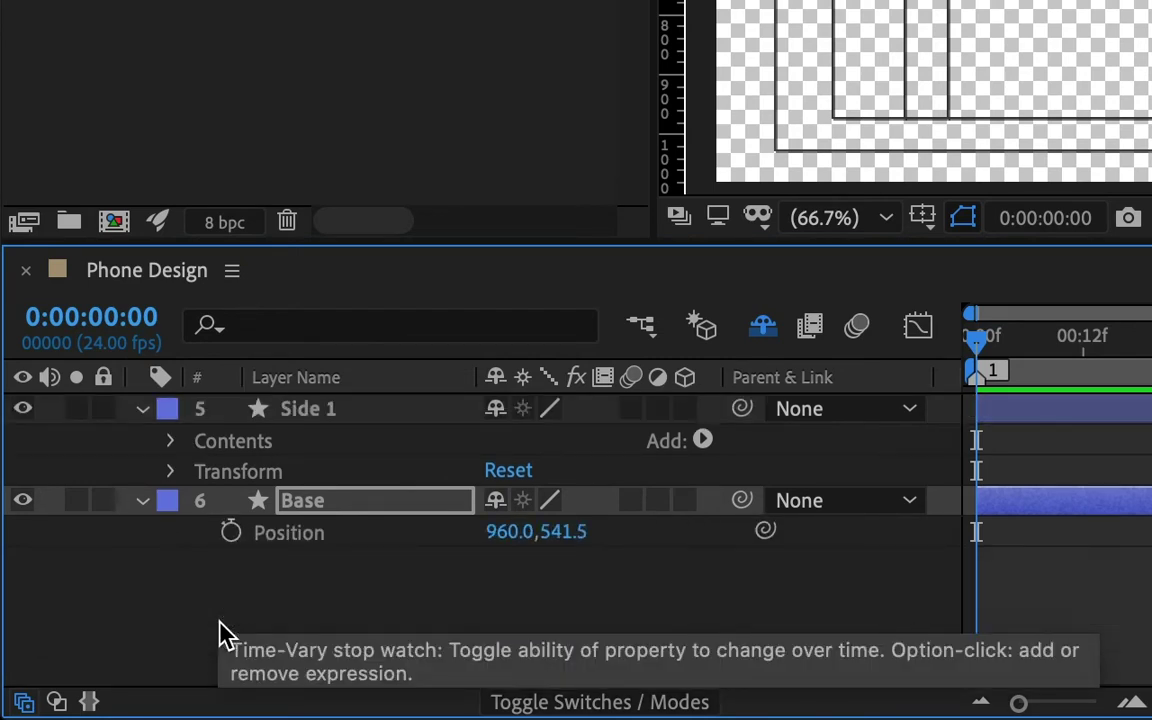
{"action": "left_click", "coordinate": [229, 538]}
{"action": "key", "text": "s"}
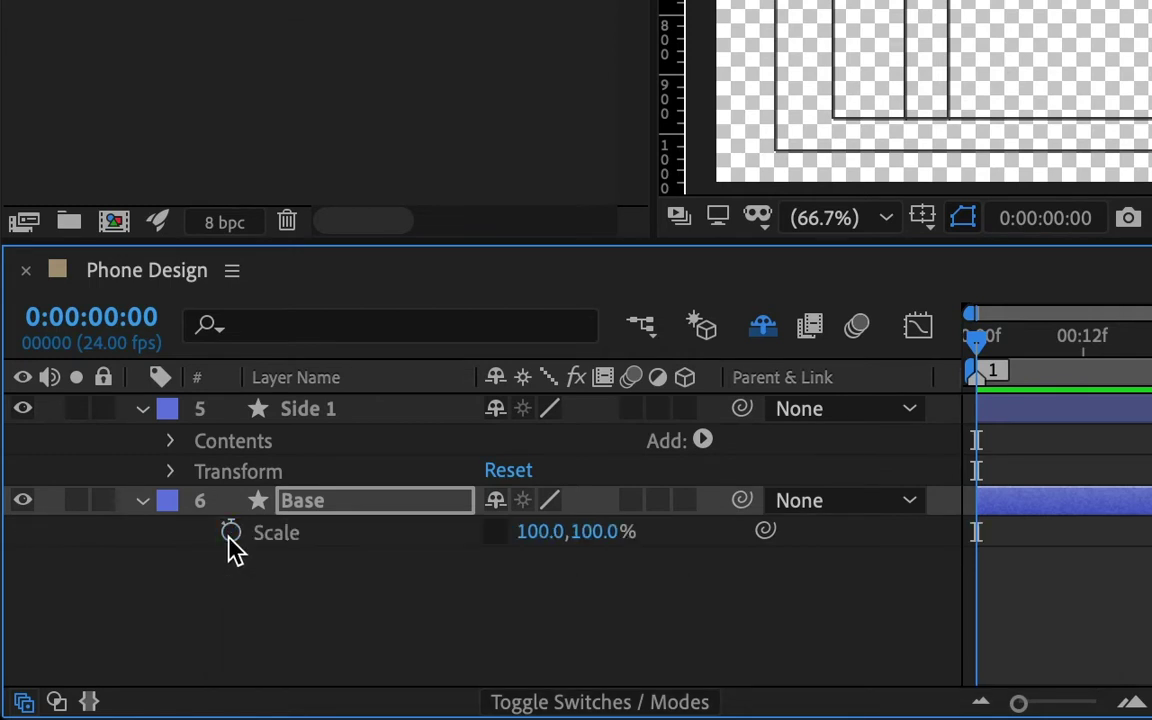
{"action": "left_click", "coordinate": [230, 535]}
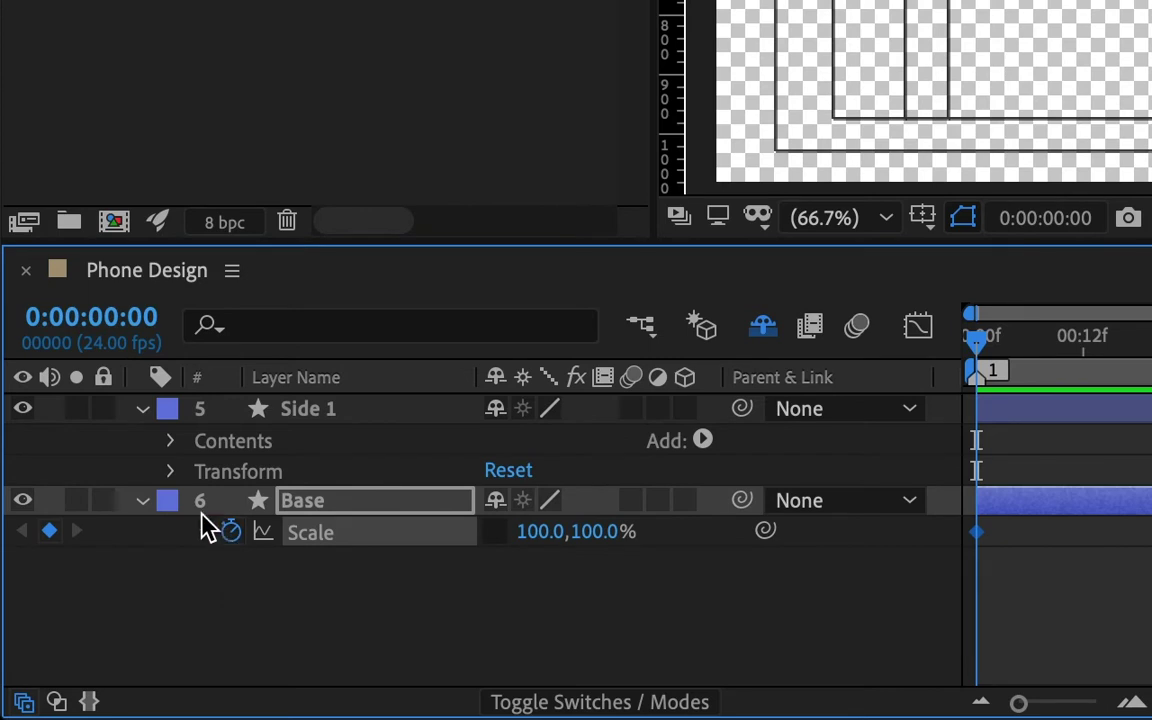
- Keyframe Side 1's Position and Scale at 0:00:00:00 and show the Position and Scale keyframes of both Side 1 and Base
{"action": "left_click", "coordinate": [170, 474]}
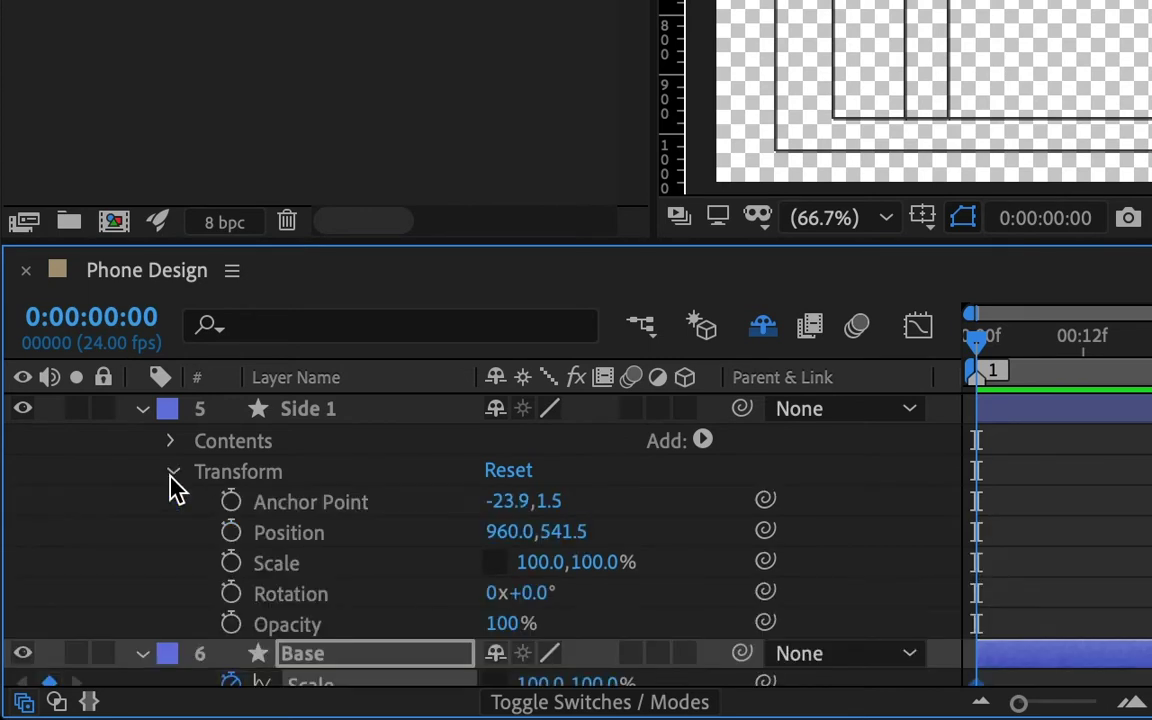
{"action": "left_click", "coordinate": [231, 533]}
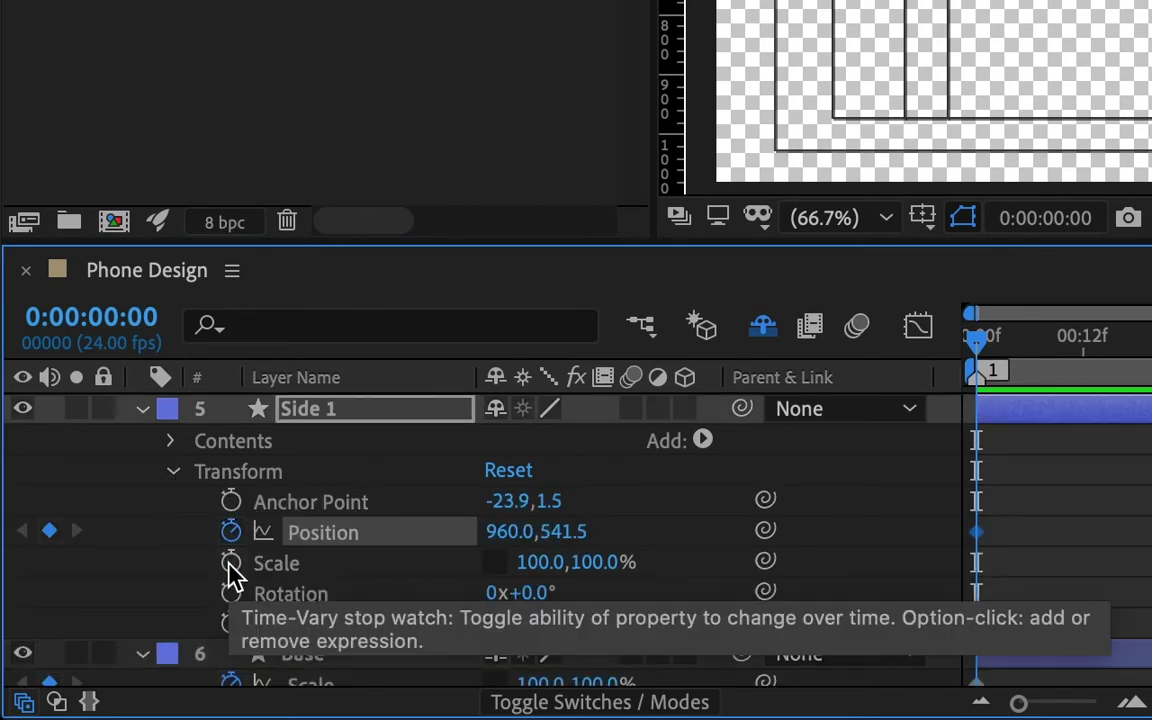
{"action": "left_click", "coordinate": [230, 563]}
{"action": "scroll", "coordinate": [1113, 567], "scroll_direction": "down", "scroll_amount": 1}
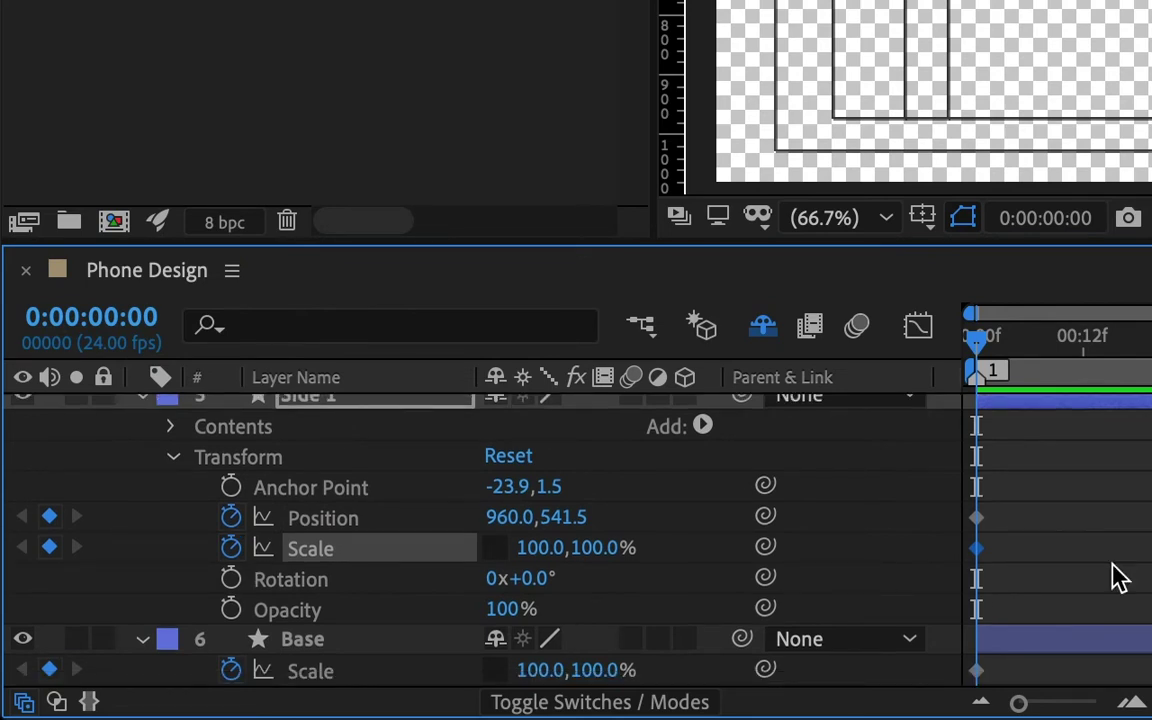
{"action": "key", "text": "u"}
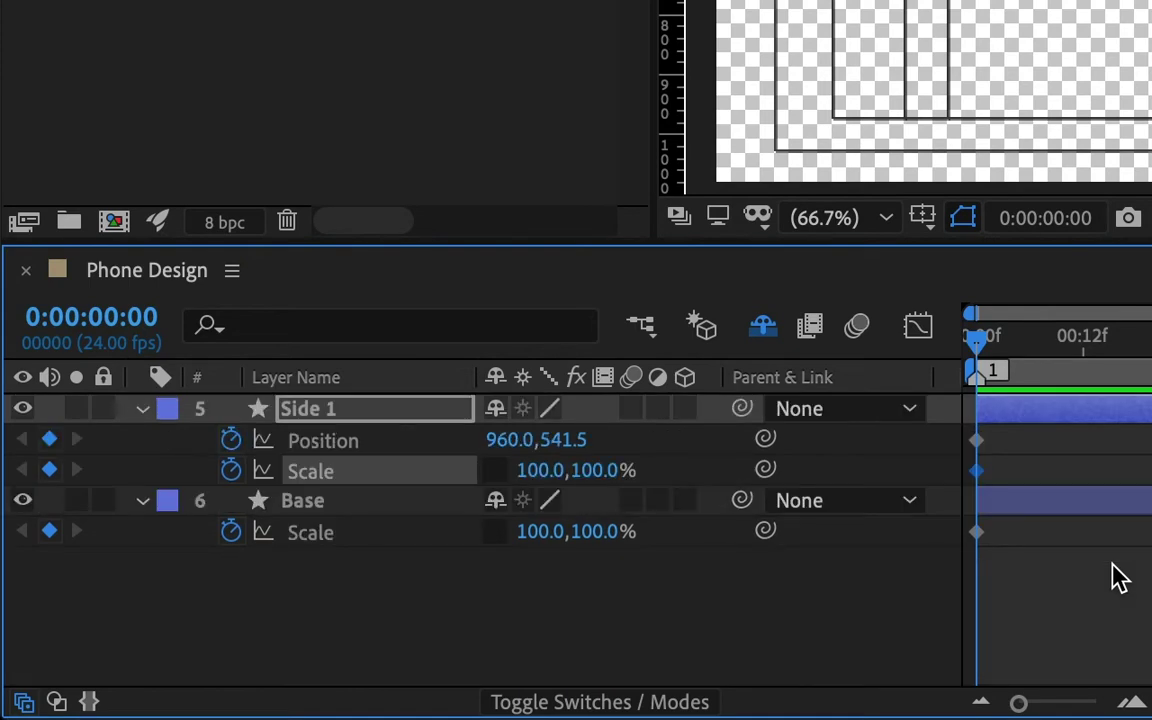
{"action": "left_click", "coordinate": [336, 536]}
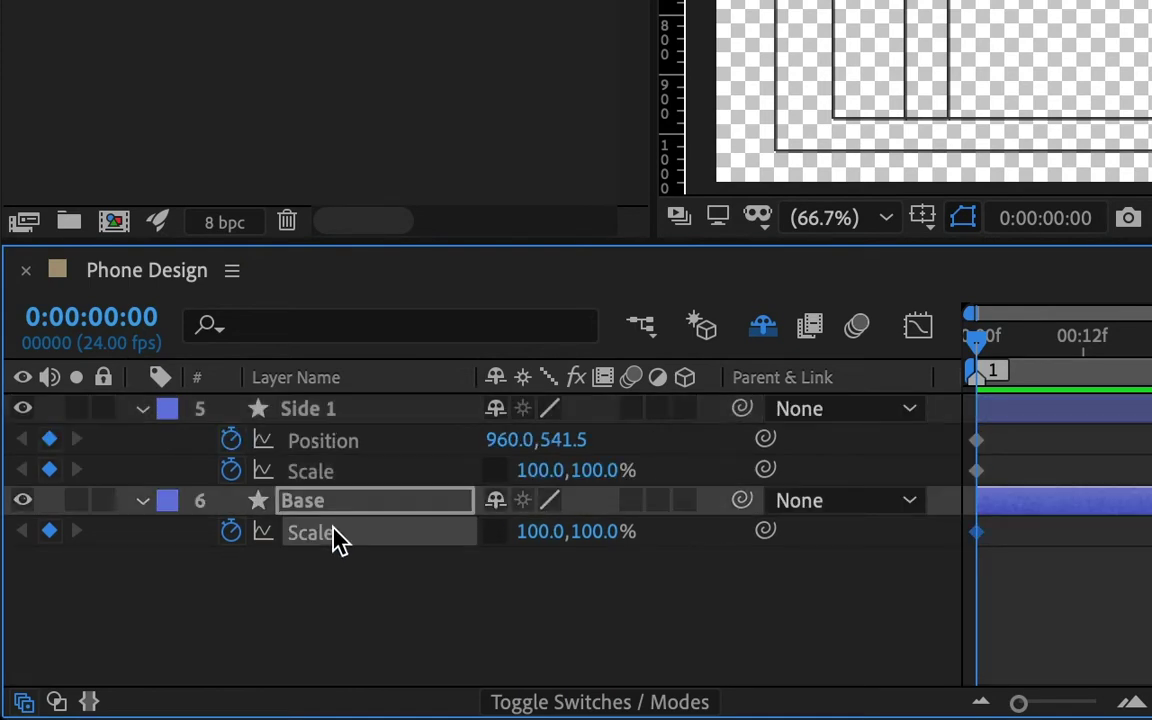
{"action": "key", "text": "alt+shift+p"}
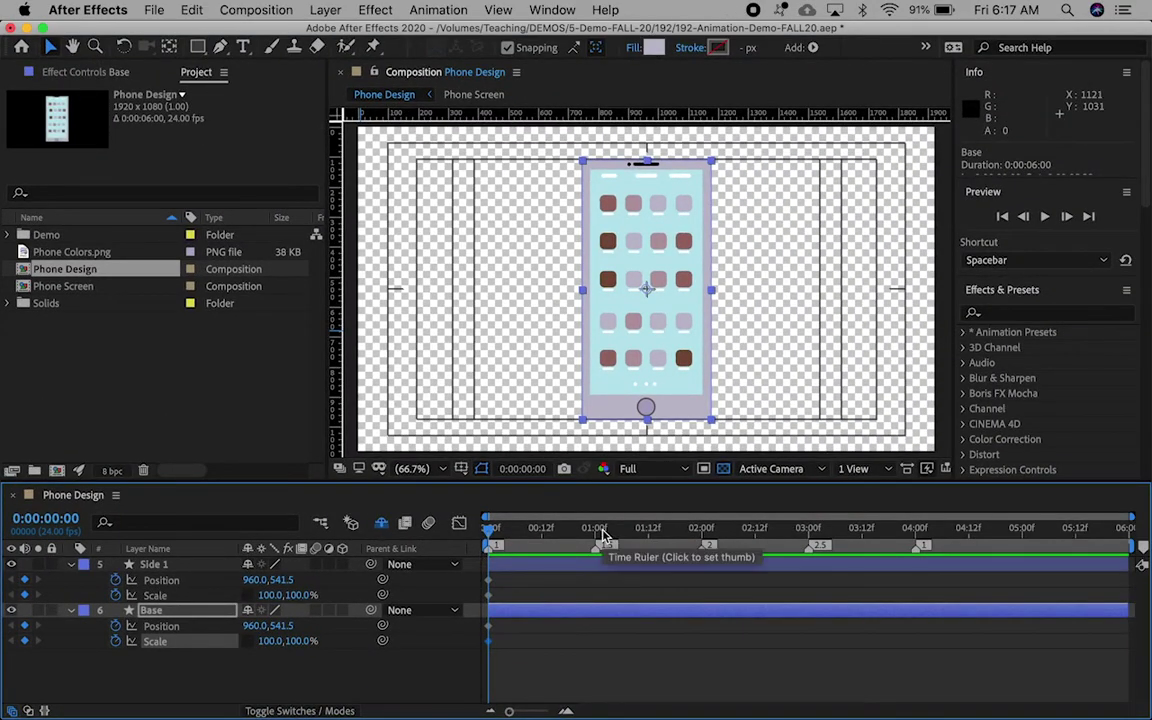
- Set the Base layer's horizontal scale to 0% at 0:00:01:00, leaving the height at 100%
{"action": "left_click", "coordinate": [595, 529]}
{"action": "left_click", "coordinate": [268, 642]}
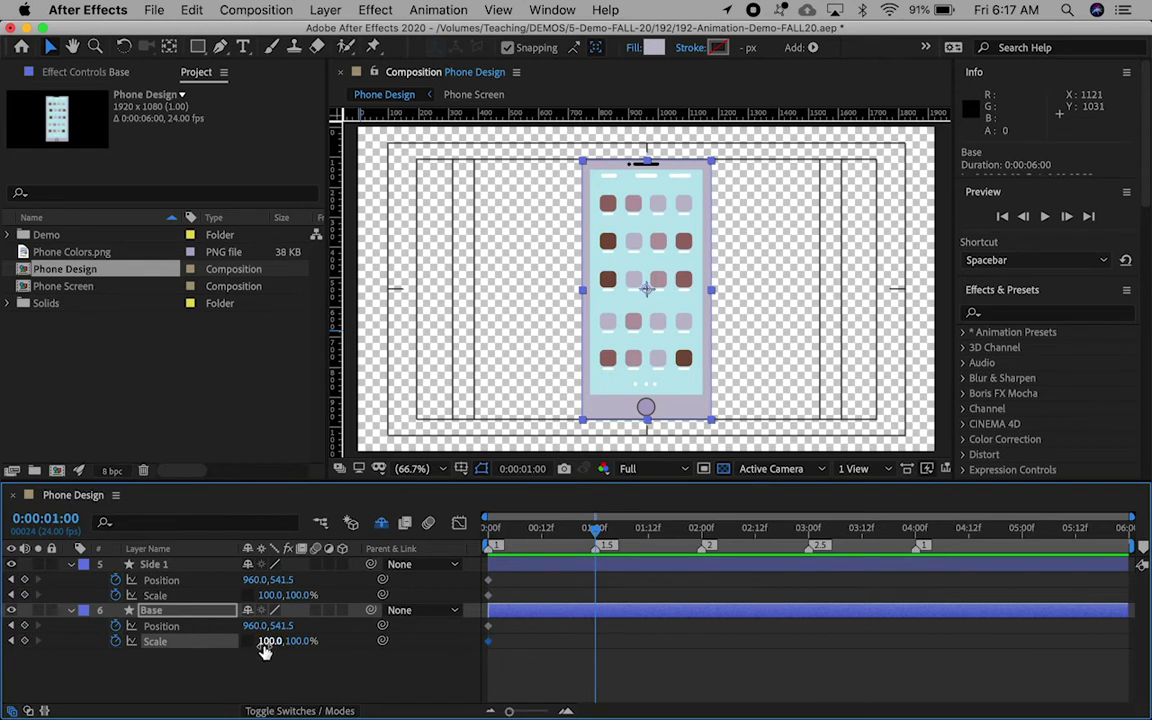
{"action": "type", "text": "0"}
{"action": "key", "text": "Return"}
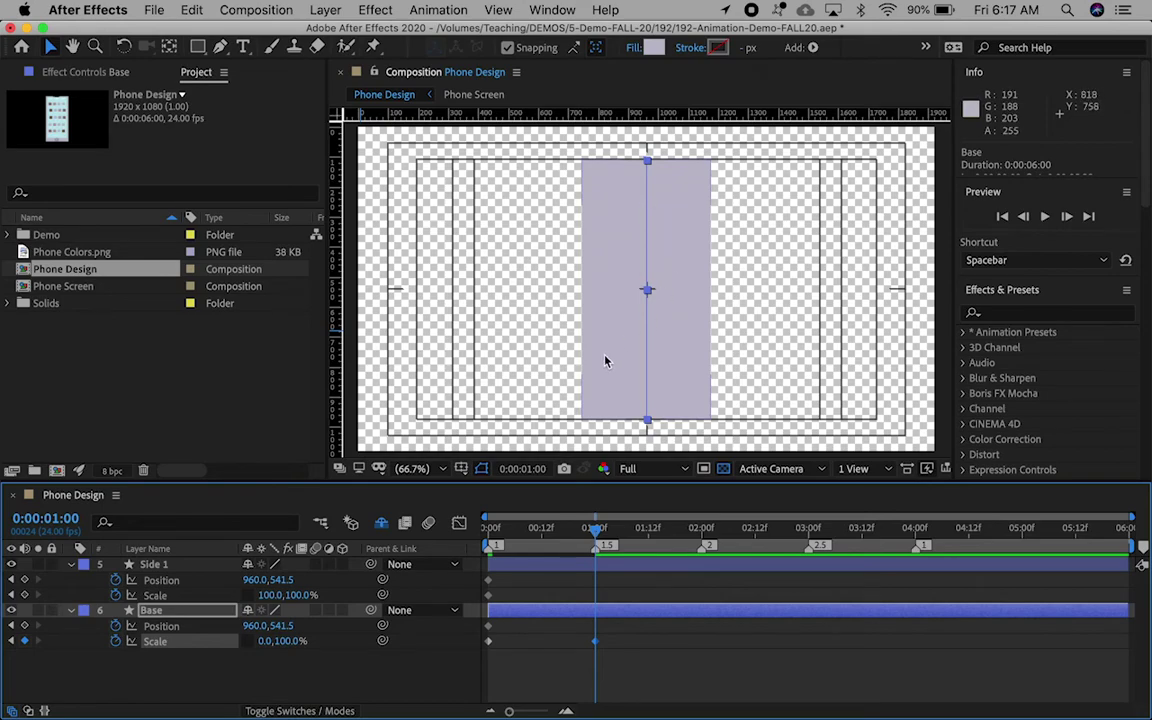
- Set the width of Side 1's Rectangle Path 1 to 55 without changing its height
{"action": "left_click", "coordinate": [77, 565]}
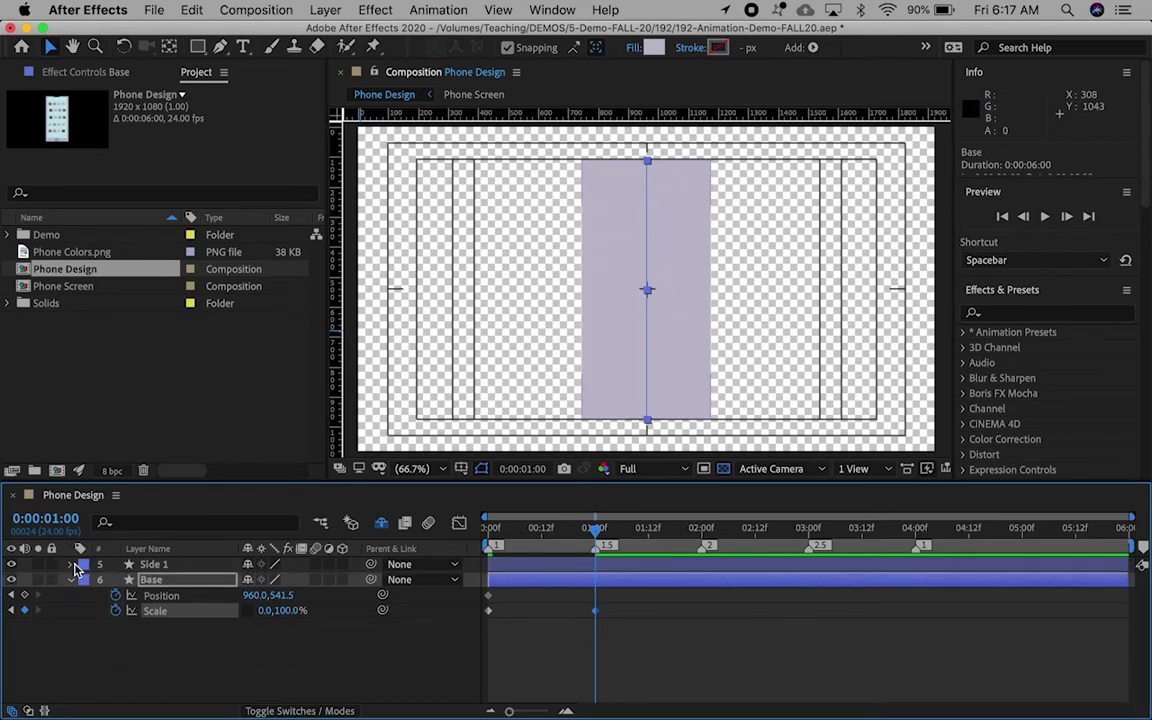
{"action": "left_click", "coordinate": [77, 565]}
{"action": "left_click", "coordinate": [85, 581]}
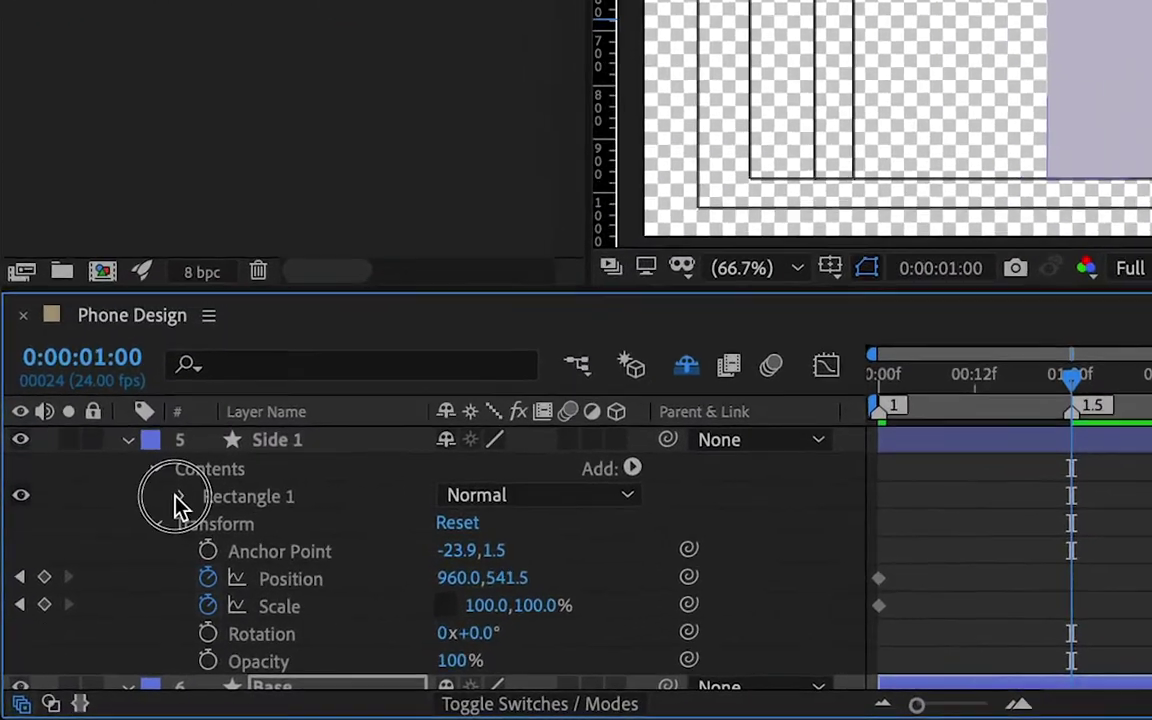
{"action": "left_click", "coordinate": [101, 596]}
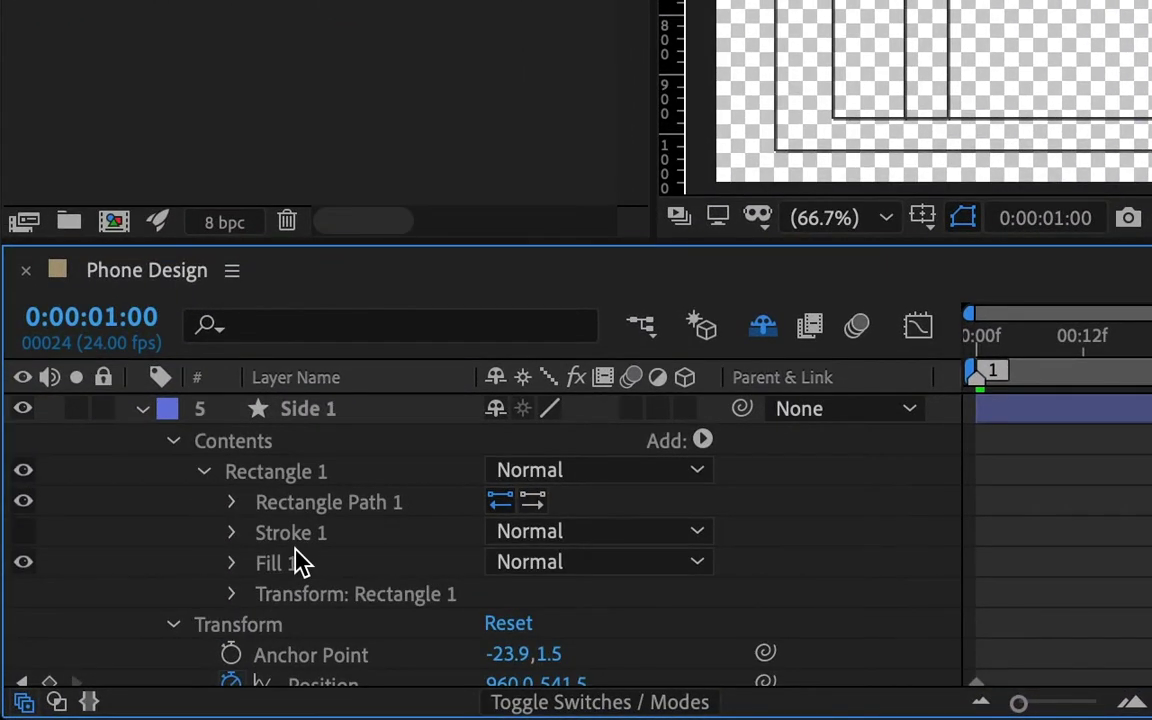
{"action": "left_click", "coordinate": [232, 503]}
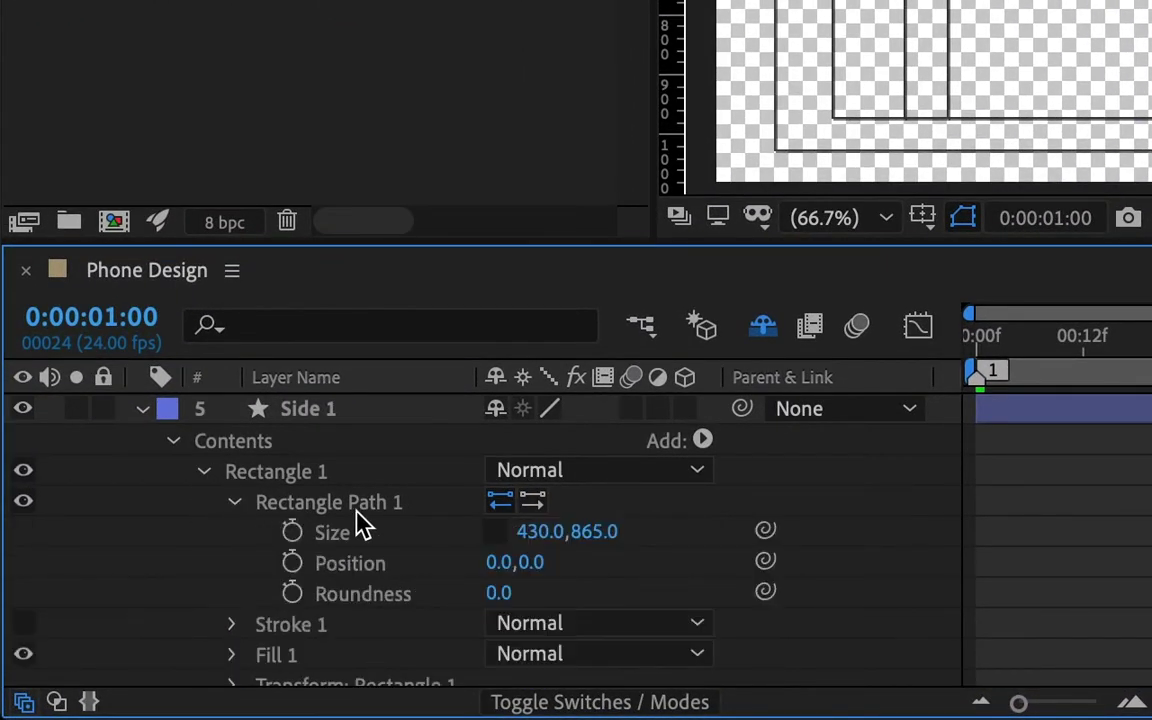
{"action": "left_click", "coordinate": [539, 533]}
{"action": "type", "text": "55"}
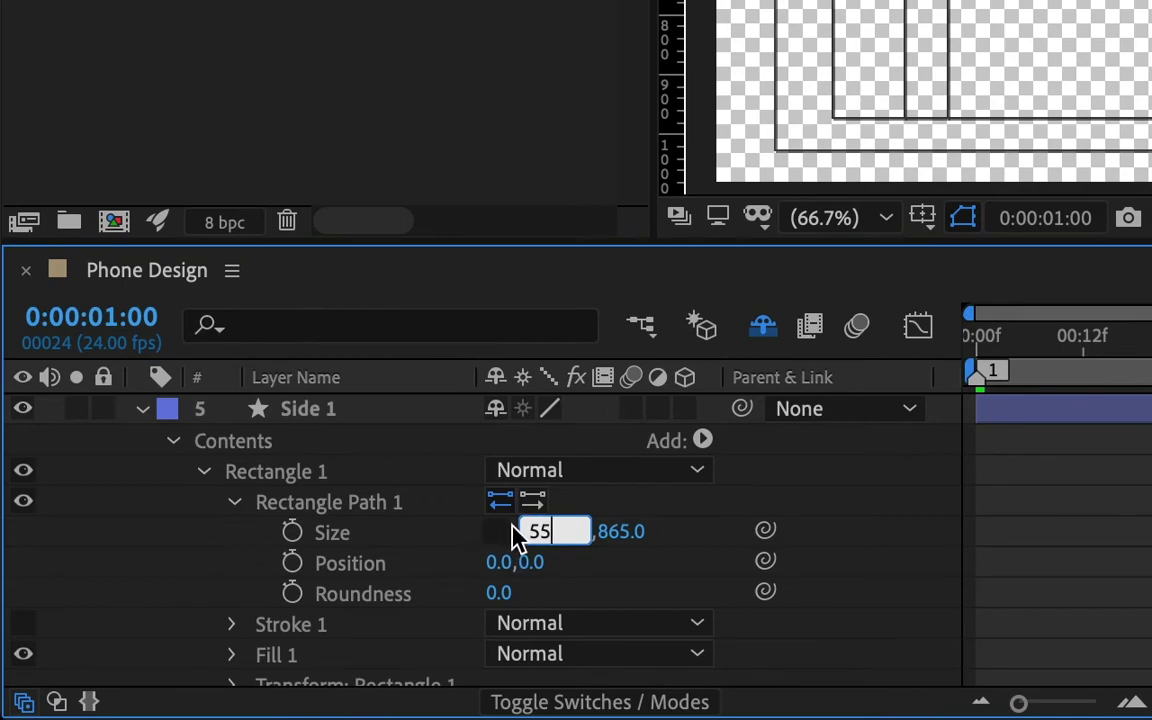
{"action": "key", "text": "Return"}
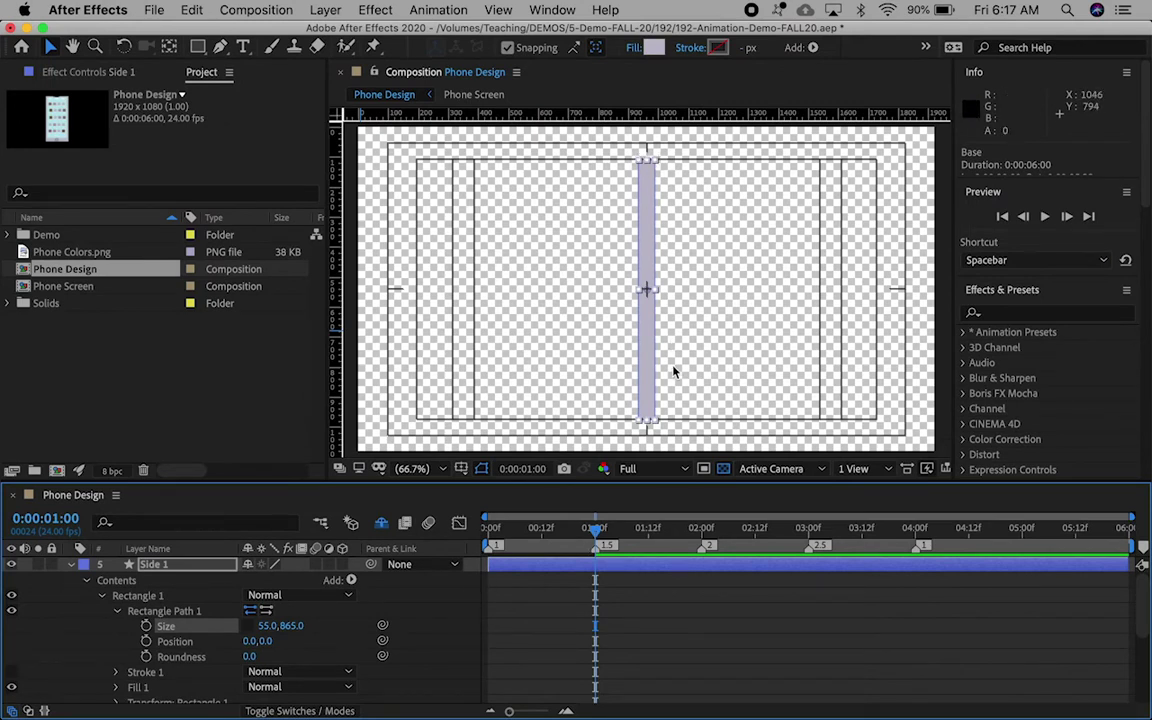
- Darken Side 1's Fill 1 color to the grayish purple 9F9AB6
{"action": "scroll", "coordinate": [171, 618], "scroll_direction": "down", "scroll_amount": 2}
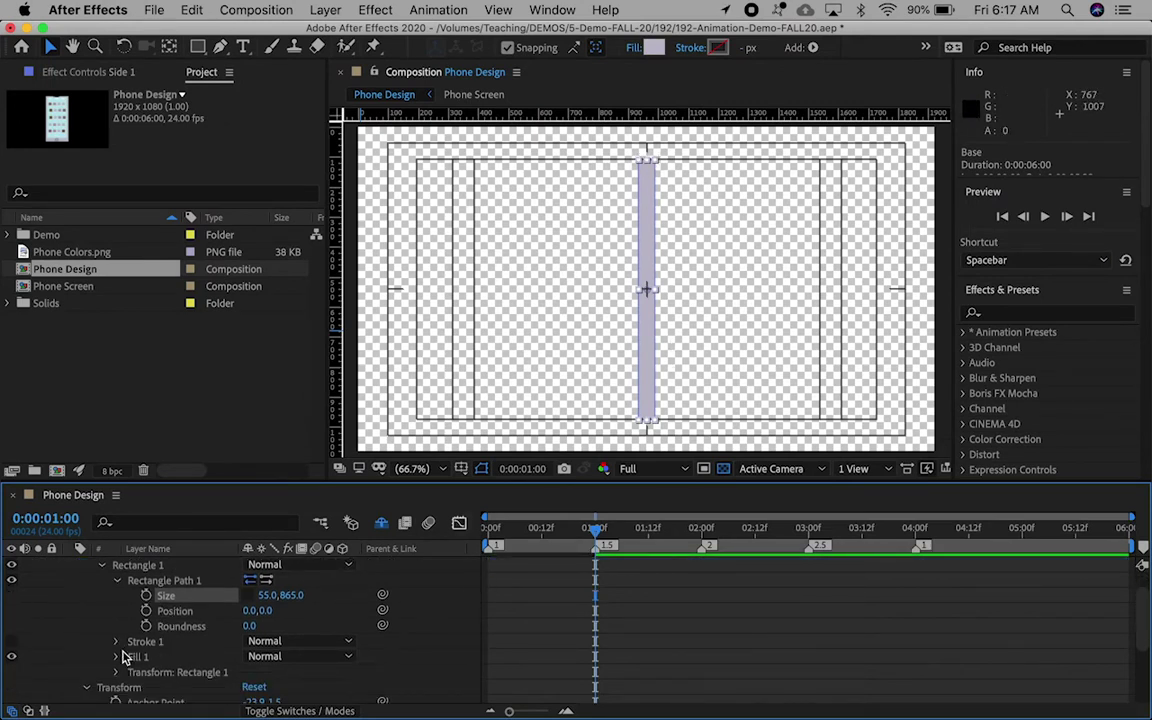
{"action": "left_click", "coordinate": [116, 656]}
{"action": "left_click", "coordinate": [255, 681]}
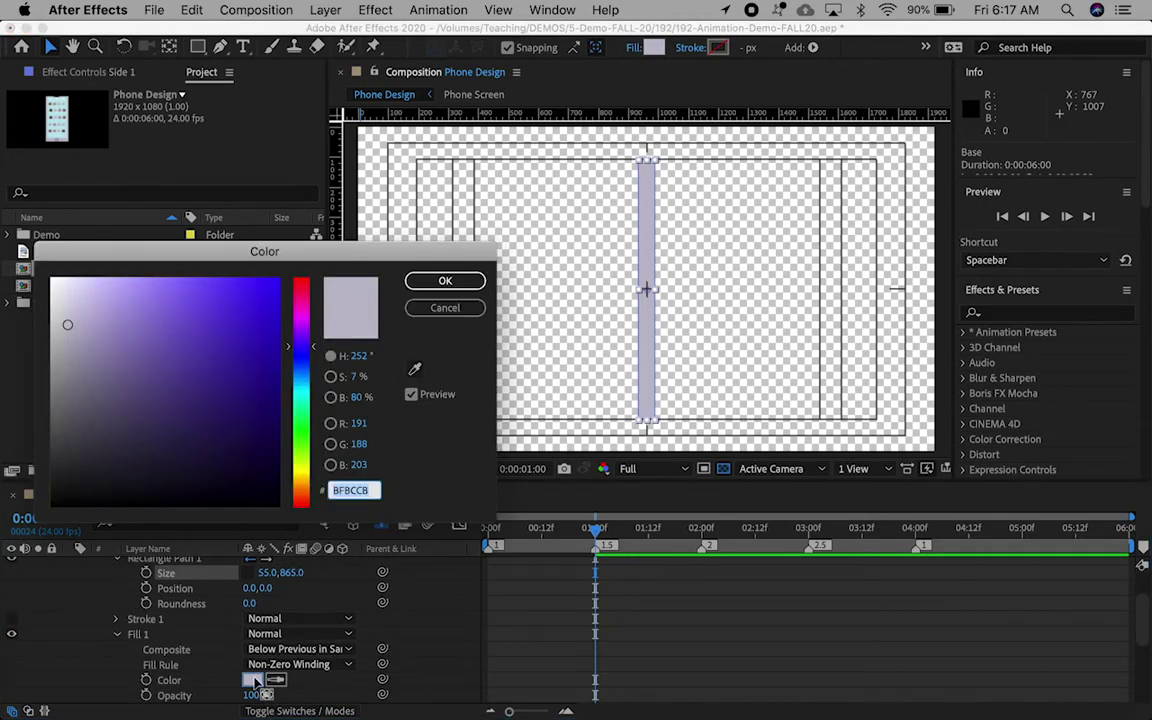
{"action": "left_click_drag", "start_coordinate": [74, 302], "coordinate": [86, 343]}
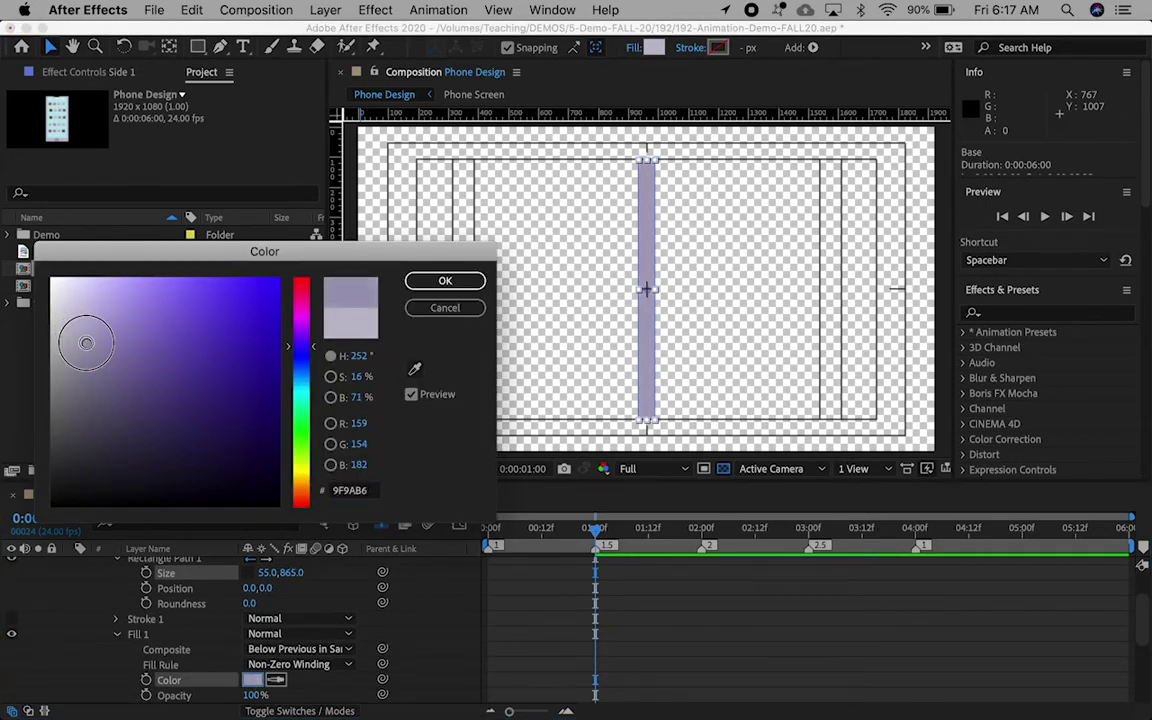
{"action": "left_click", "coordinate": [442, 283]}
- Show only Side 1's keyframed properties and add a Scale keyframe at 0:00:01:00, keeping 100%
{"action": "scroll", "coordinate": [159, 581], "scroll_direction": "up", "scroll_amount": 2}
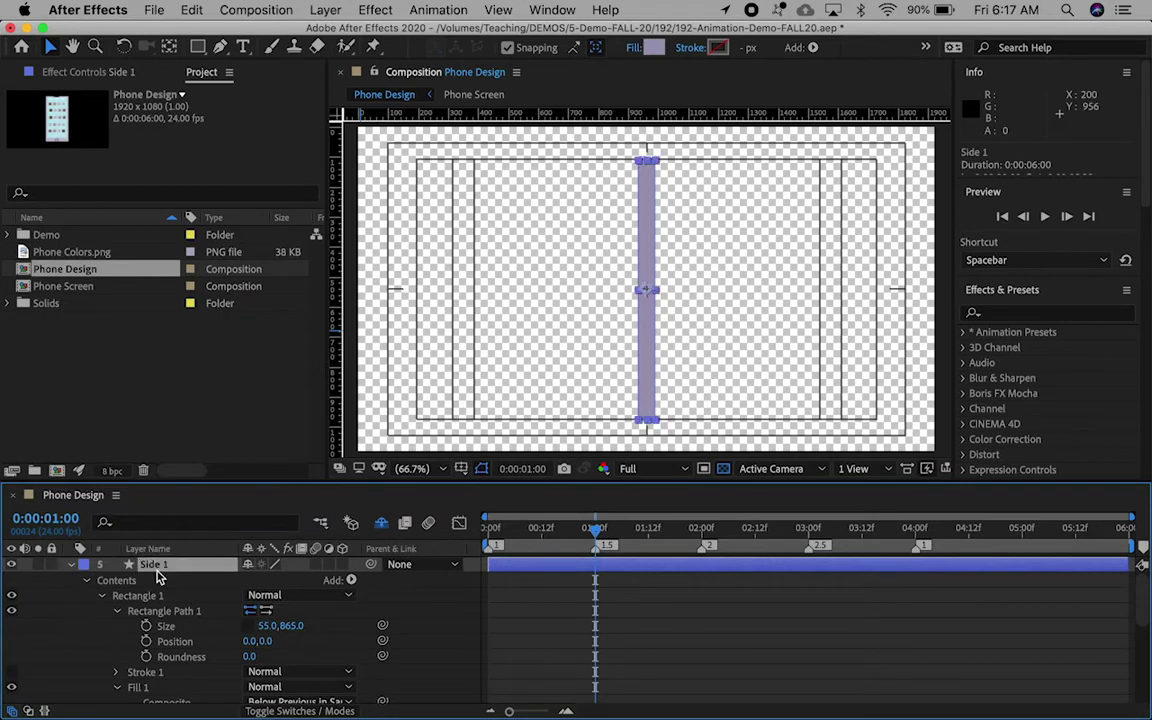
{"action": "key", "text": "u"}
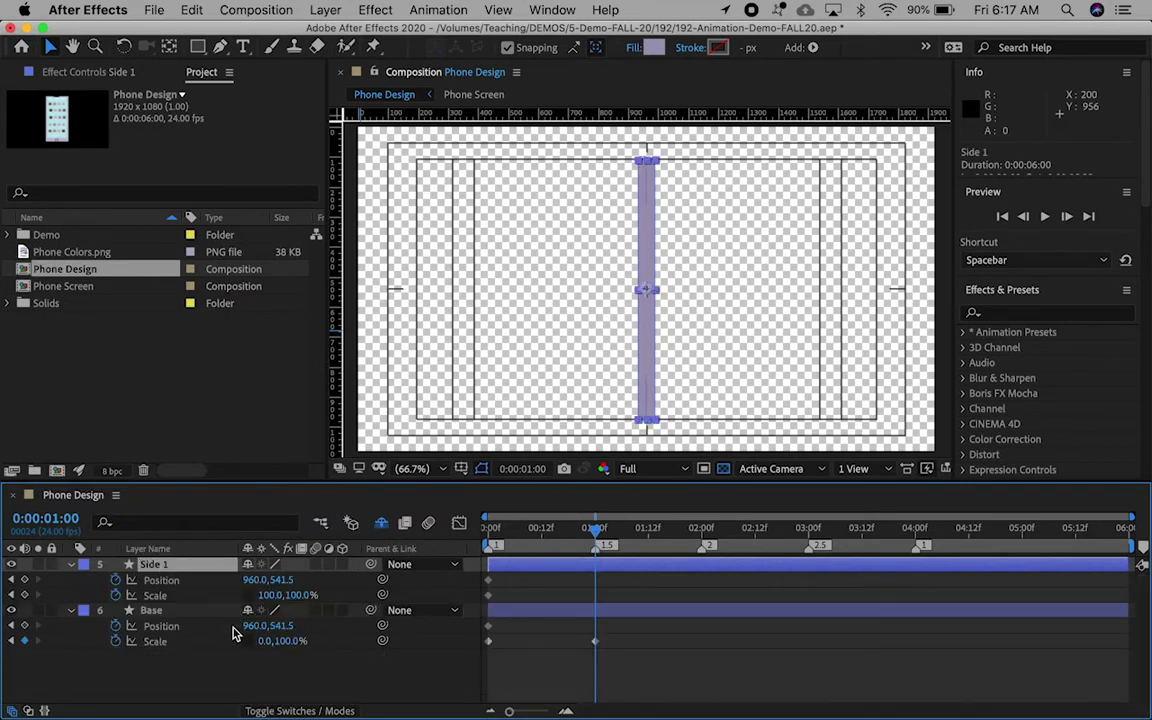
{"action": "left_click", "coordinate": [25, 595]}
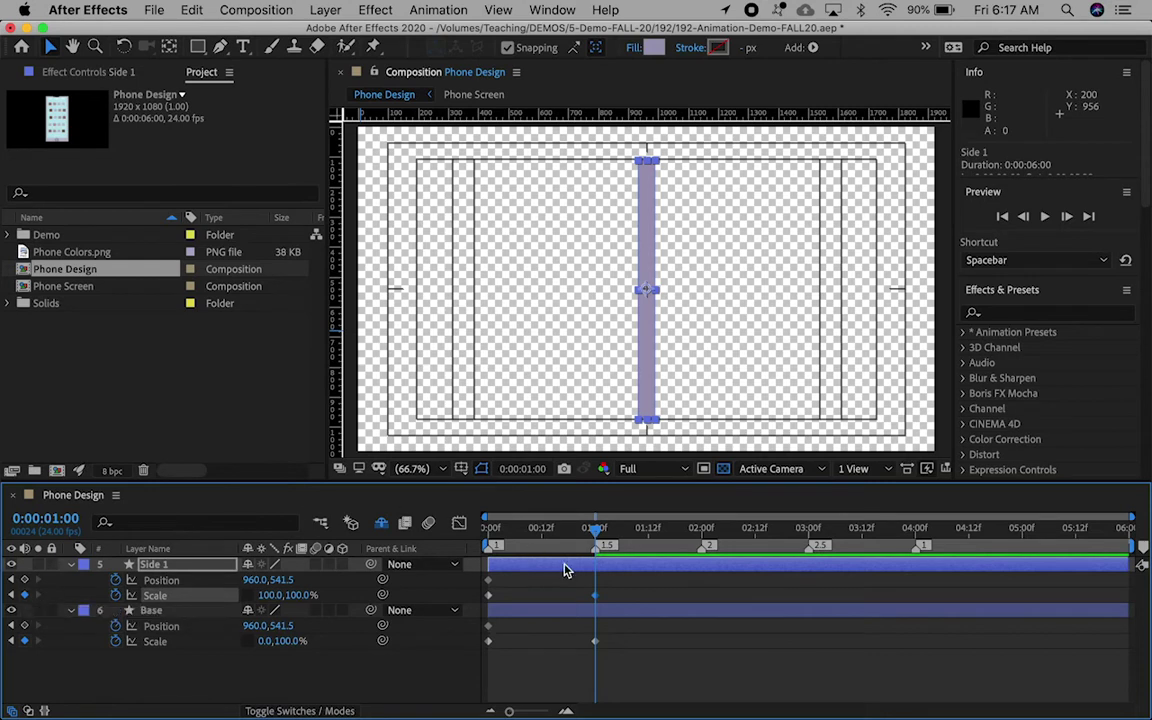
- At 0:00:00:00, move Side 1 horizontally to X position 1145 and set its horizontal scale to 0%
{"action": "mouse_move", "coordinate": [600, 543]}
{"action": "left_mouse_down"}
{"action": "mouse_move", "coordinate": [435, 530]}
{"action": "mouse_move", "coordinate": [605, 548]}
{"action": "mouse_move", "coordinate": [391, 548]}
{"action": "mouse_move", "coordinate": [609, 571]}
{"action": "mouse_move", "coordinate": [441, 556]}
{"action": "left_mouse_up"}
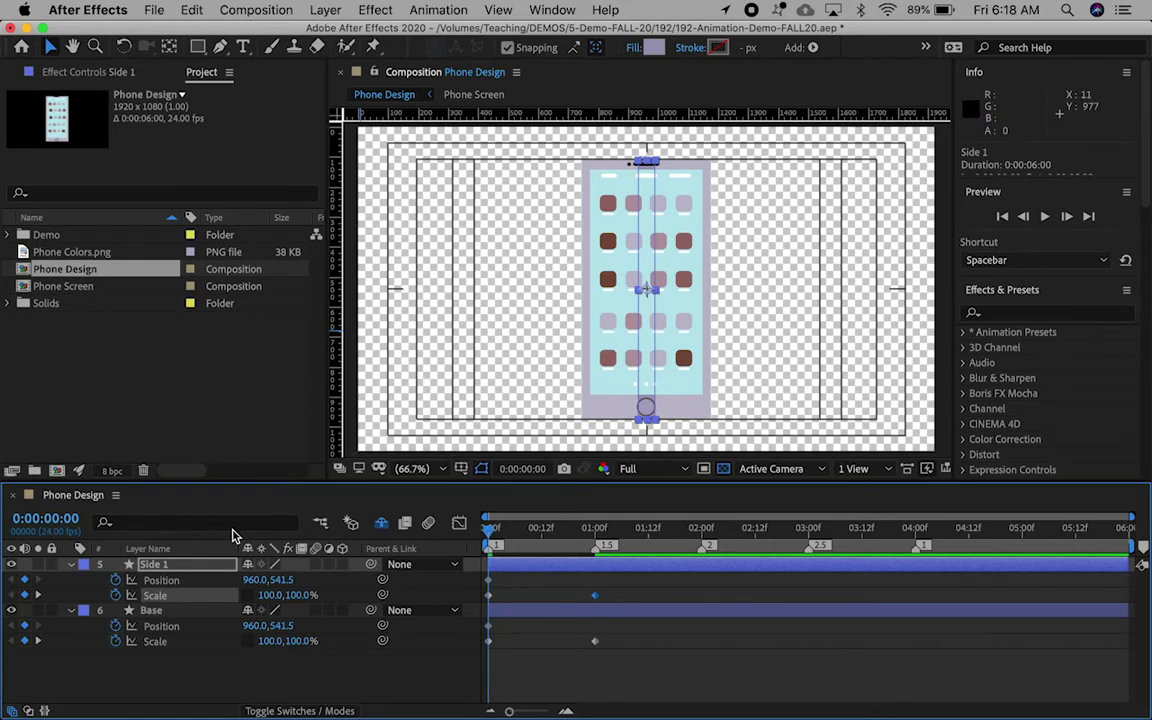
{"action": "left_click_drag", "start_coordinate": [250, 579], "coordinate": [405, 566]}
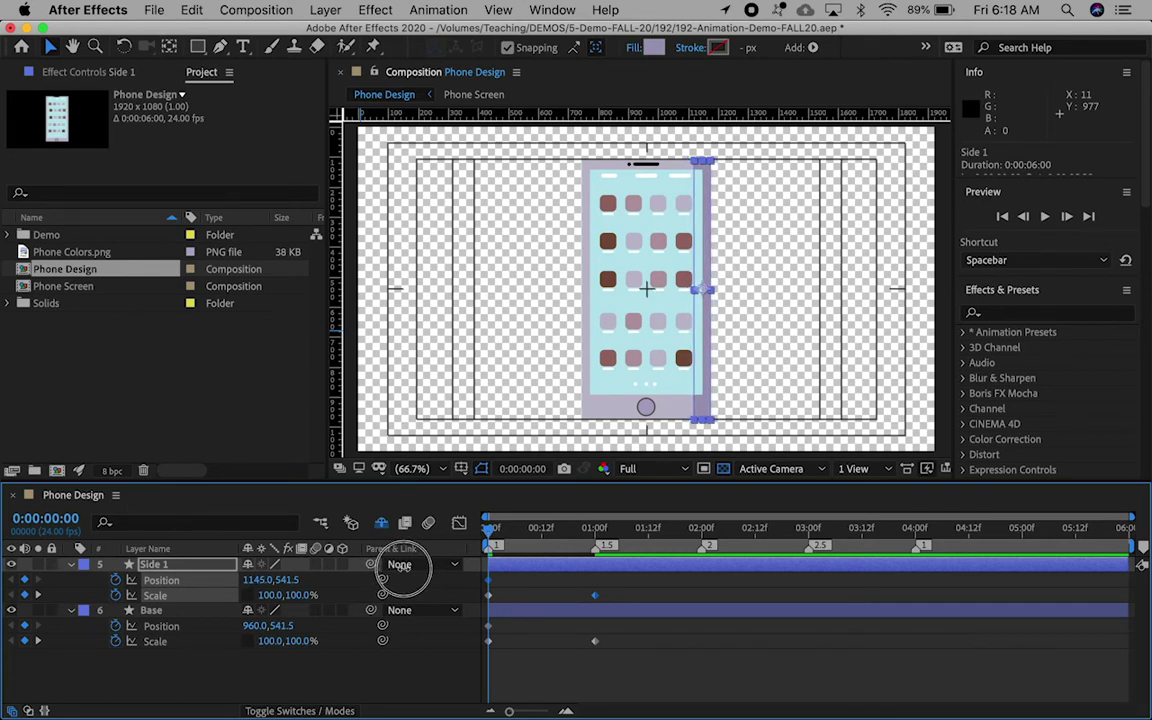
{"action": "left_click", "coordinate": [263, 596]}
{"action": "type", "text": "0"}
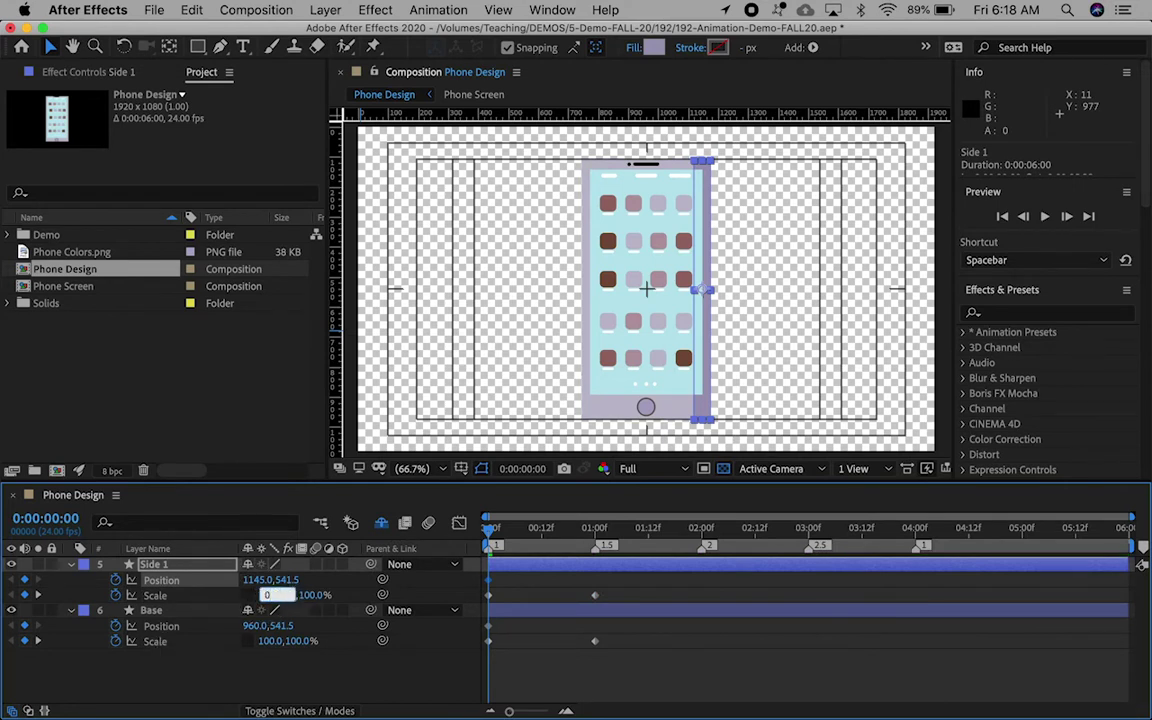
{"action": "key", "text": "Return"}
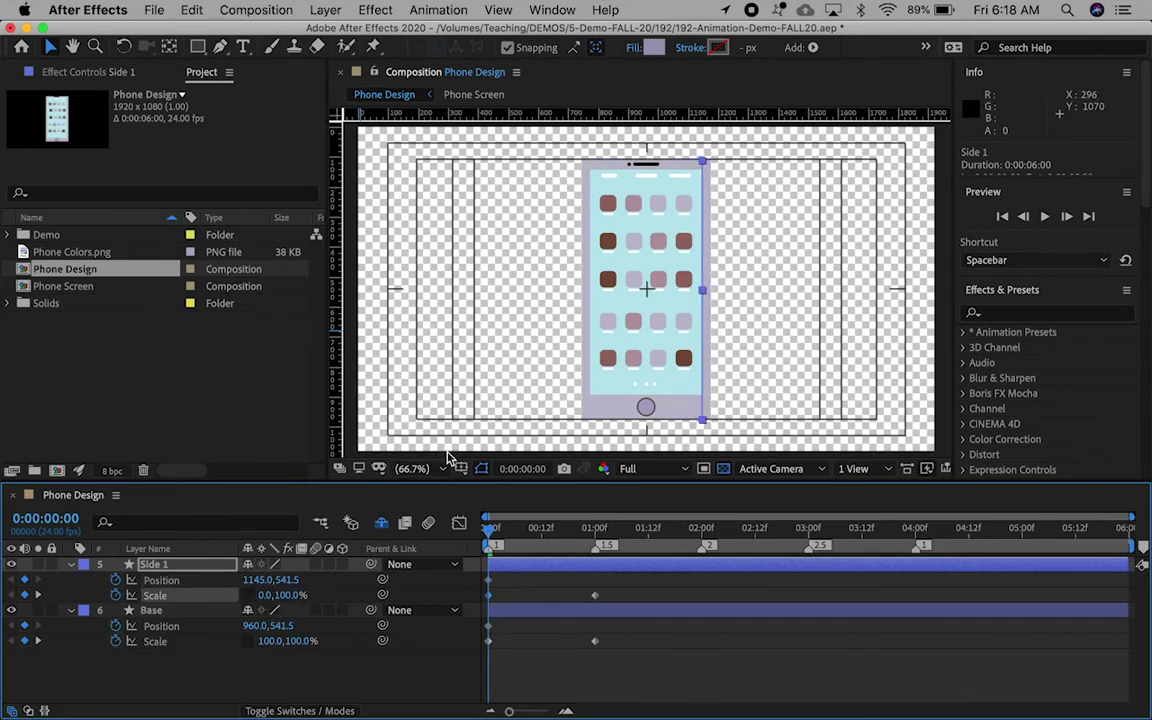
- Align Side 1 with the phone's right edge at X position 1175, checking it up close, and fit the composition back in view
{"action": "left_click", "coordinate": [256, 577]}
{"action": "mouse_move", "coordinate": [258, 576]}
{"action": "left_mouse_down"}
{"action": "mouse_move", "coordinate": [276, 567]}
{"action": "mouse_move", "coordinate": [277, 579]}
{"action": "left_mouse_up"}
{"action": "key", "text": "z"}
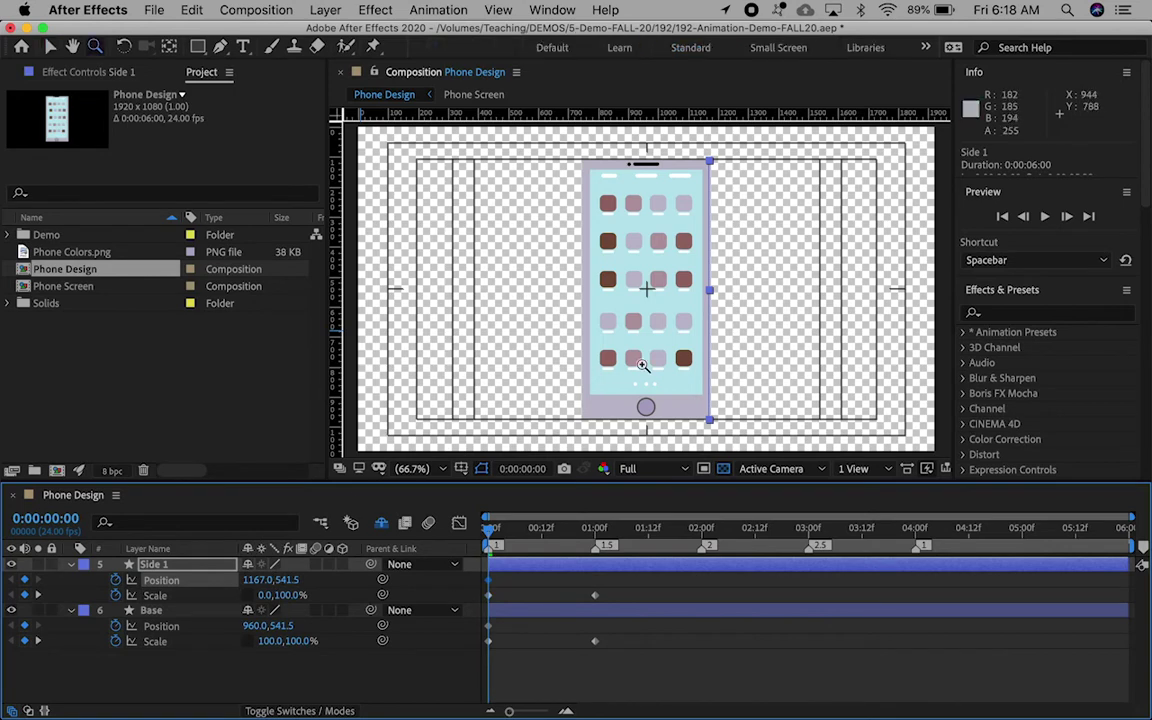
{"action": "left_click", "coordinate": [769, 312]}
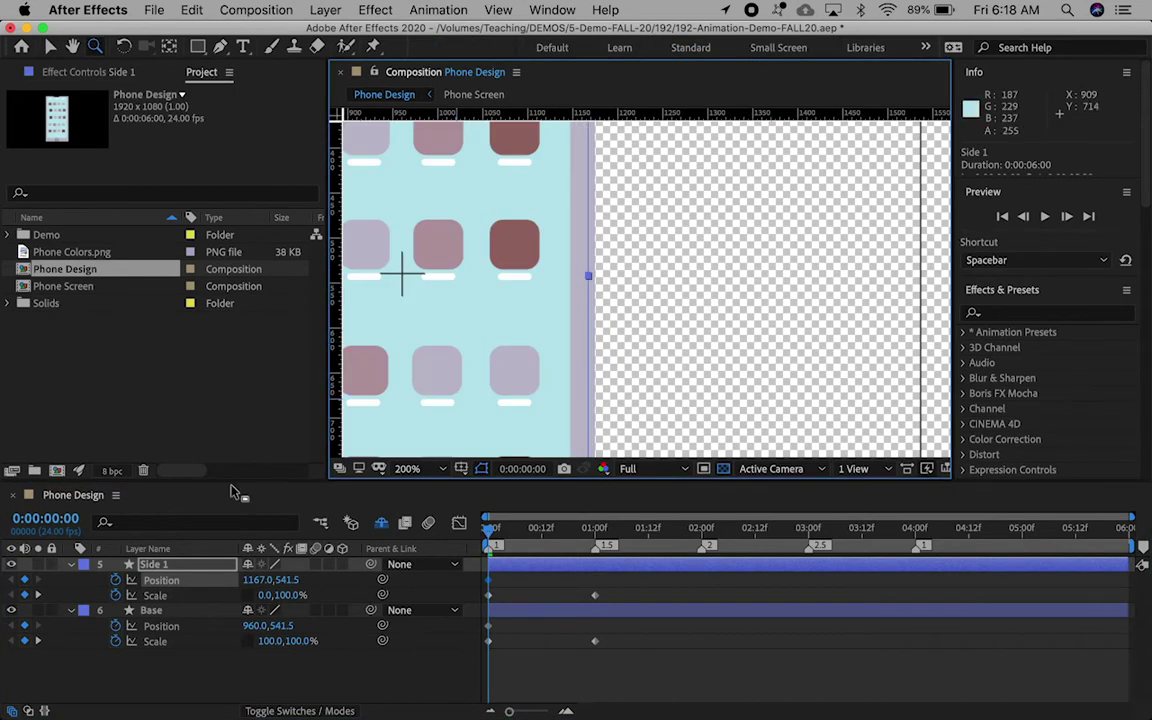
{"action": "left_click_drag", "start_coordinate": [253, 583], "coordinate": [258, 583]}
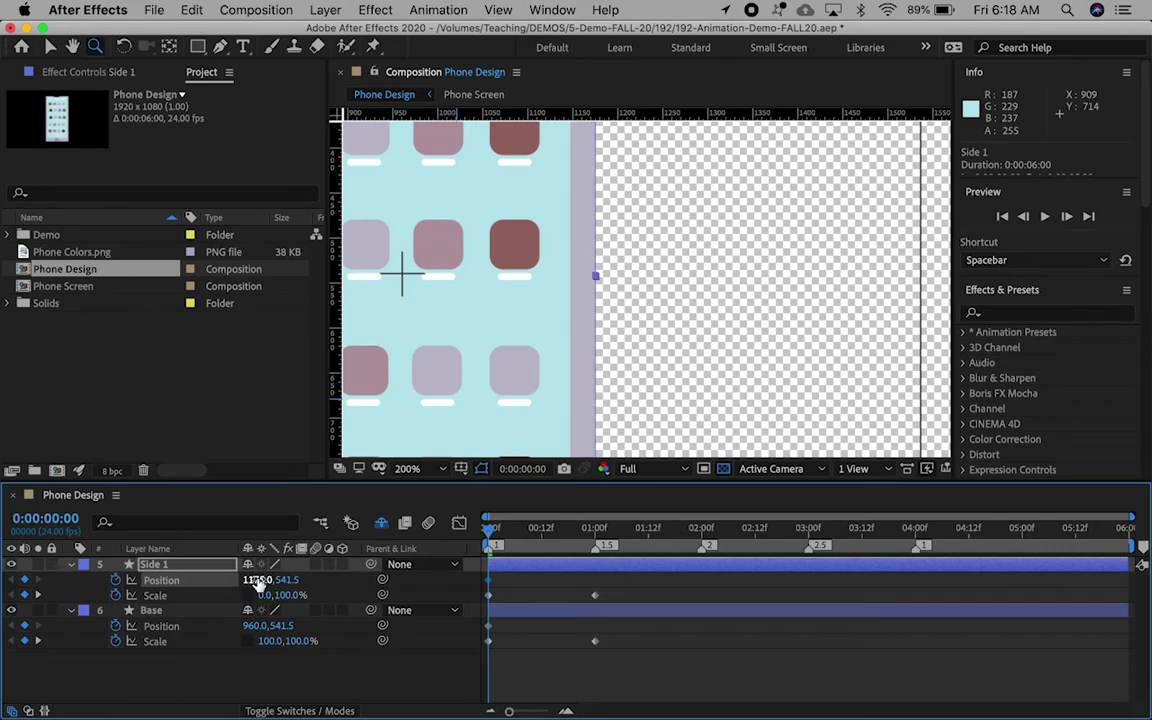
{"action": "left_click", "coordinate": [414, 469]}
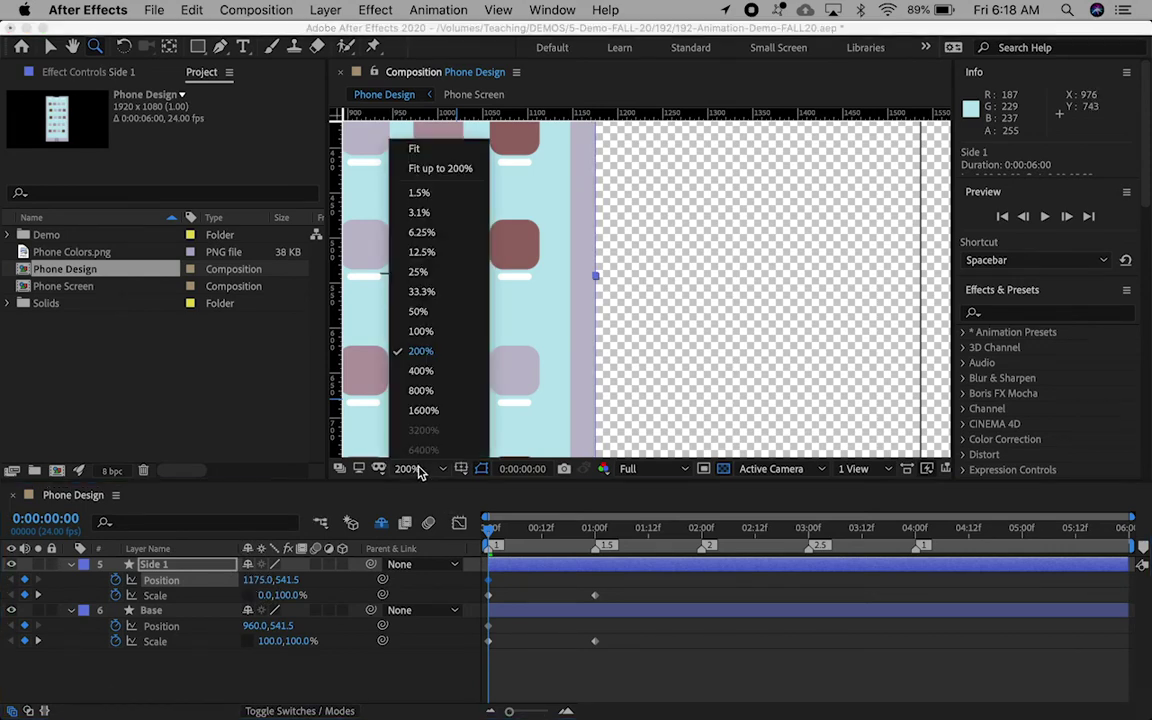
{"action": "left_click", "coordinate": [418, 148]}
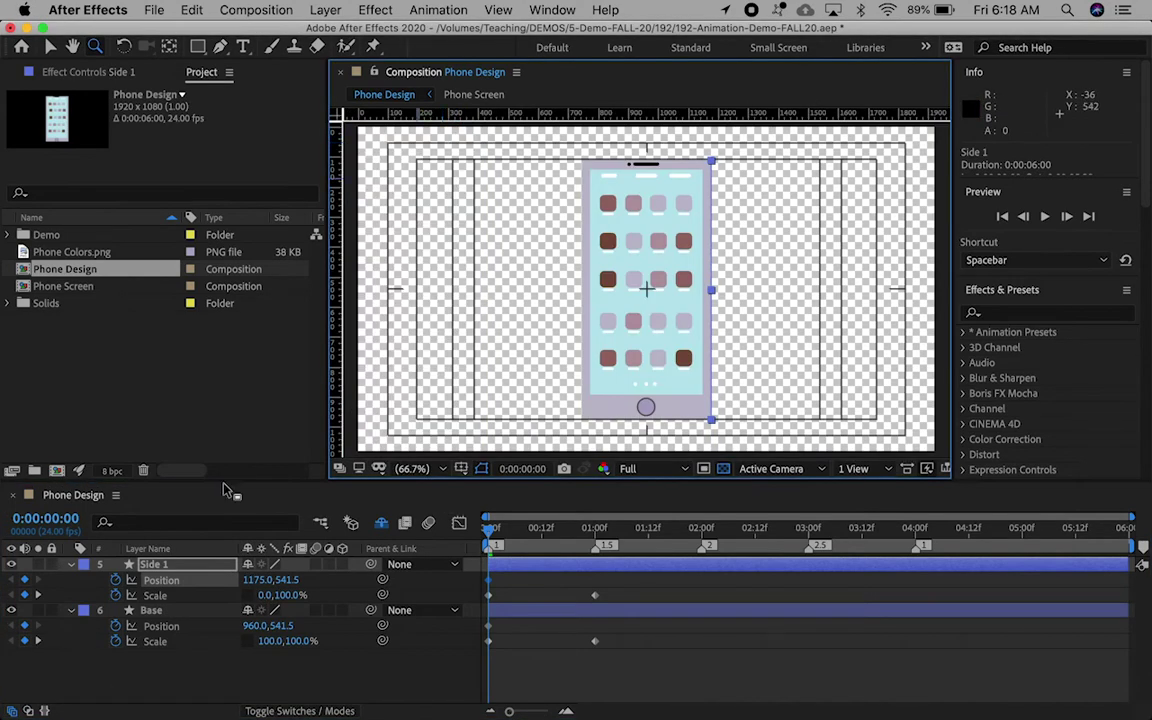
- At 0:00:01:00, set Side 1's X position to 960 and scrub the first second to check its motion
{"action": "left_click_drag", "start_coordinate": [489, 537], "coordinate": [597, 540]}
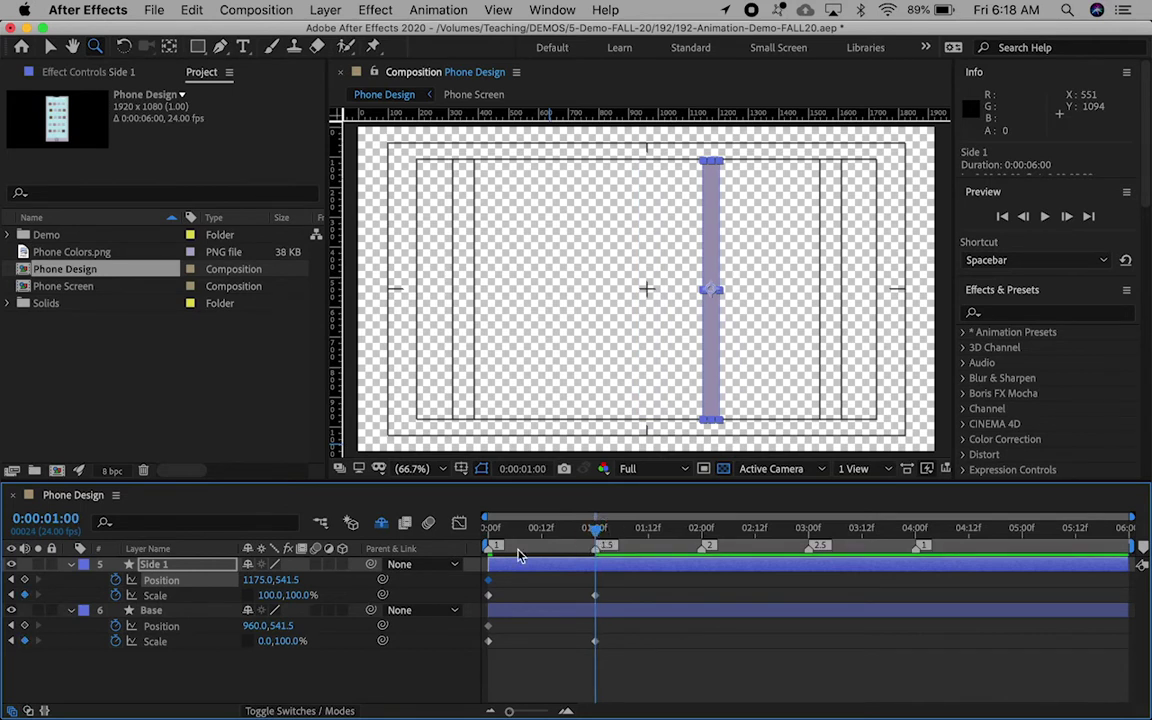
{"action": "left_click", "coordinate": [253, 581]}
{"action": "type", "text": "96"}
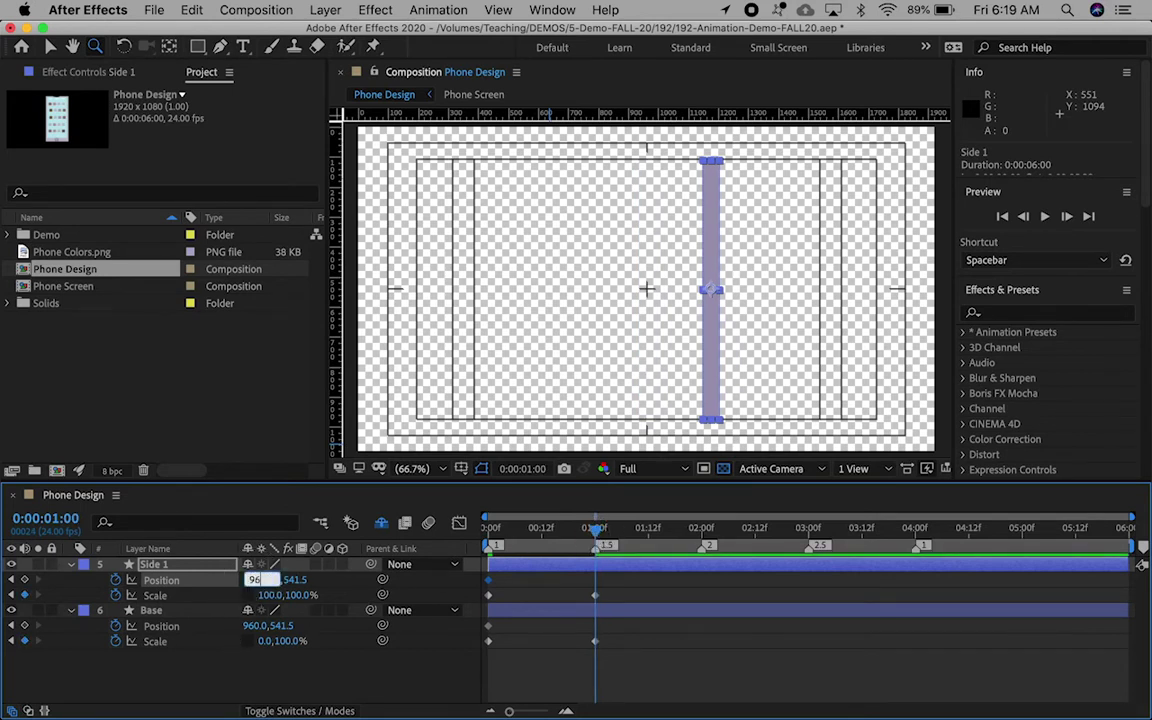
{"action": "type", "text": "0"}
{"action": "key", "text": "Return"}
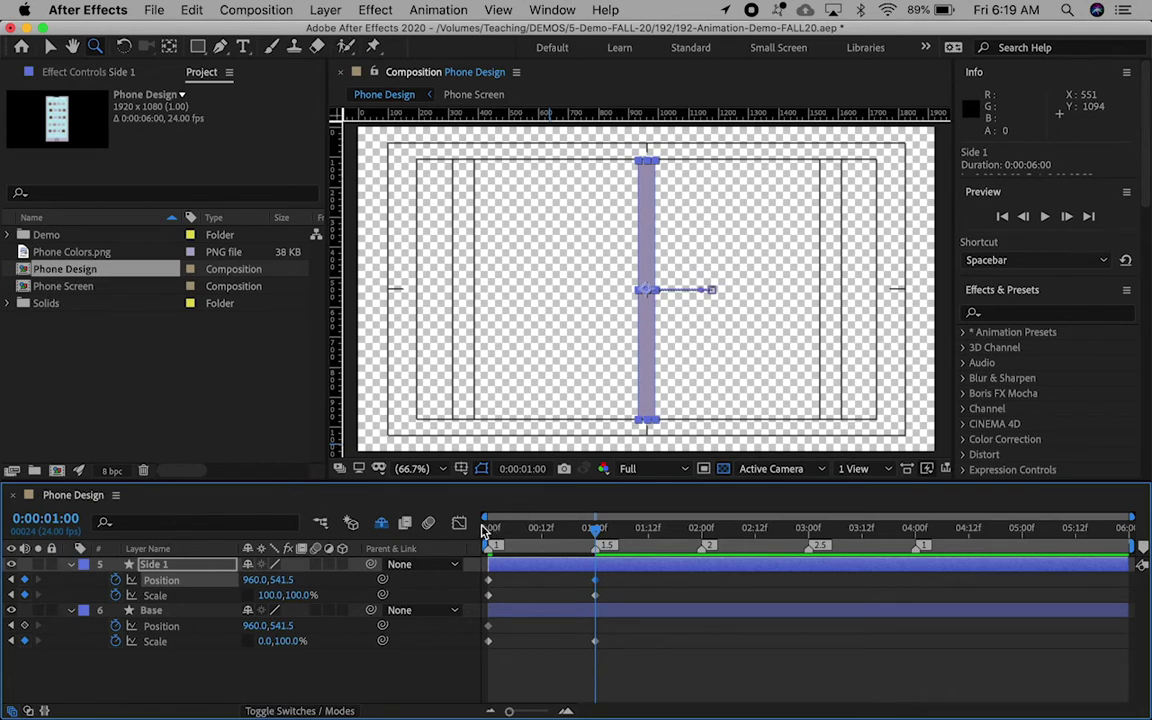
{"action": "left_click_drag", "start_coordinate": [487, 528], "coordinate": [594, 527]}
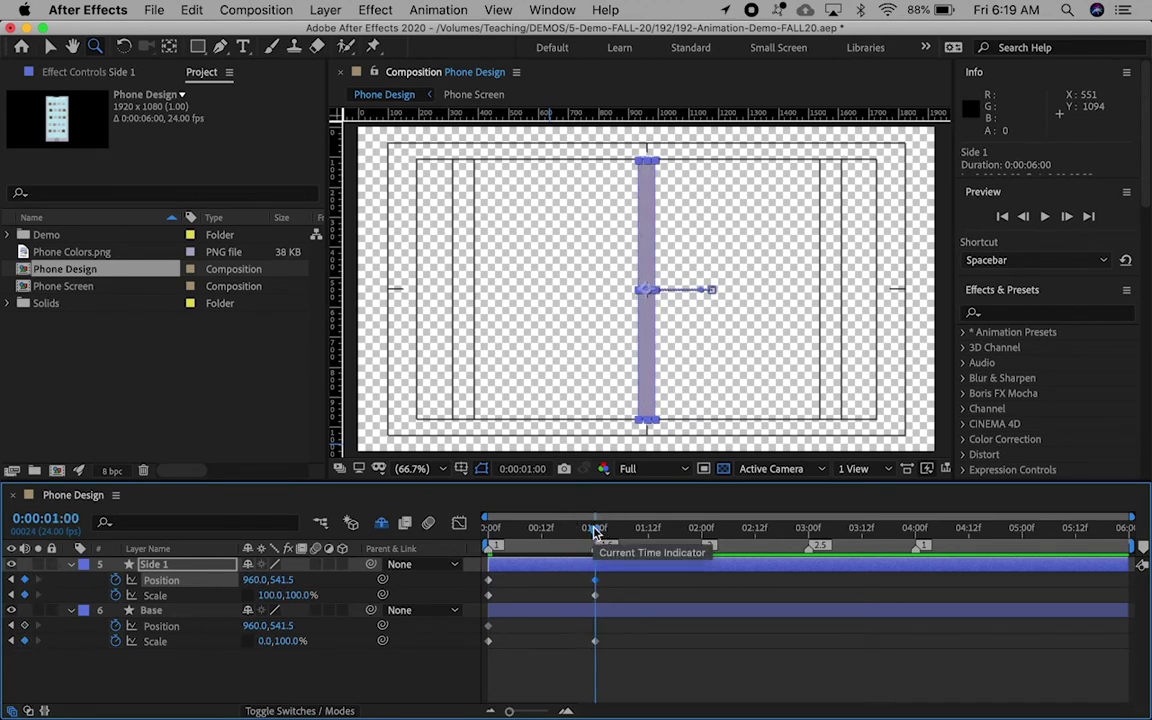
- At 0:00:01:00, align Base with Side 1's left edge at X position 933, checking it up close and scrubbing the turn
{"action": "left_click", "coordinate": [158, 611]}
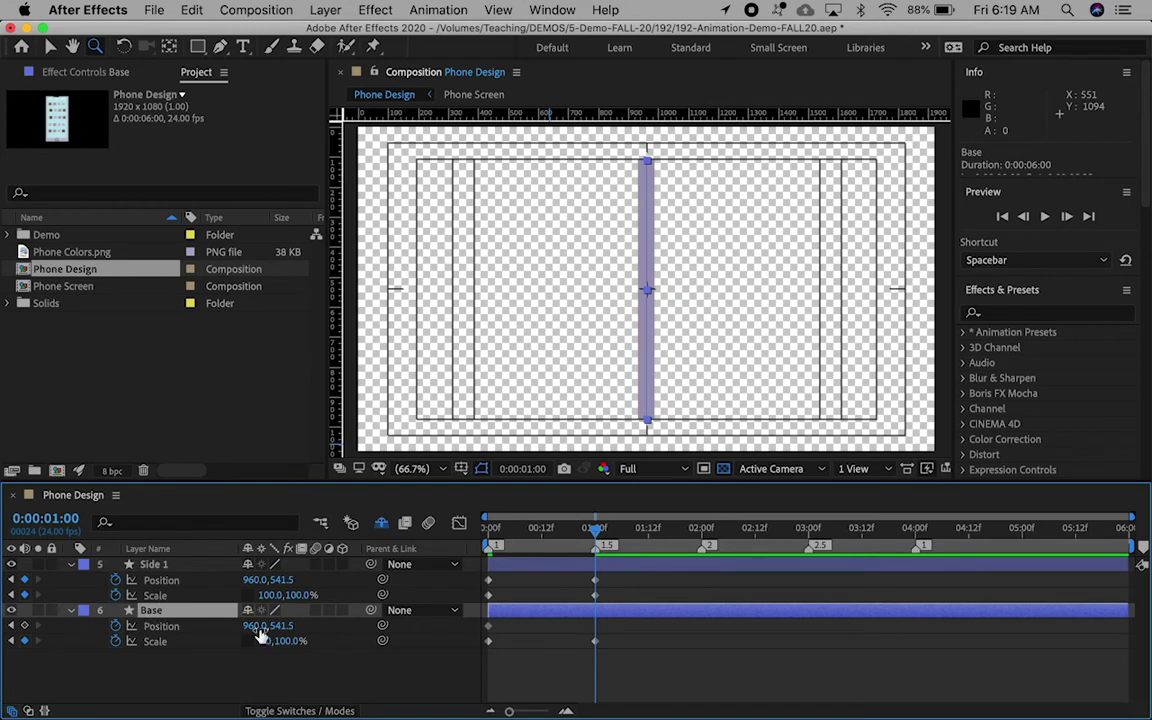
{"action": "left_click_drag", "start_coordinate": [252, 627], "coordinate": [232, 629]}
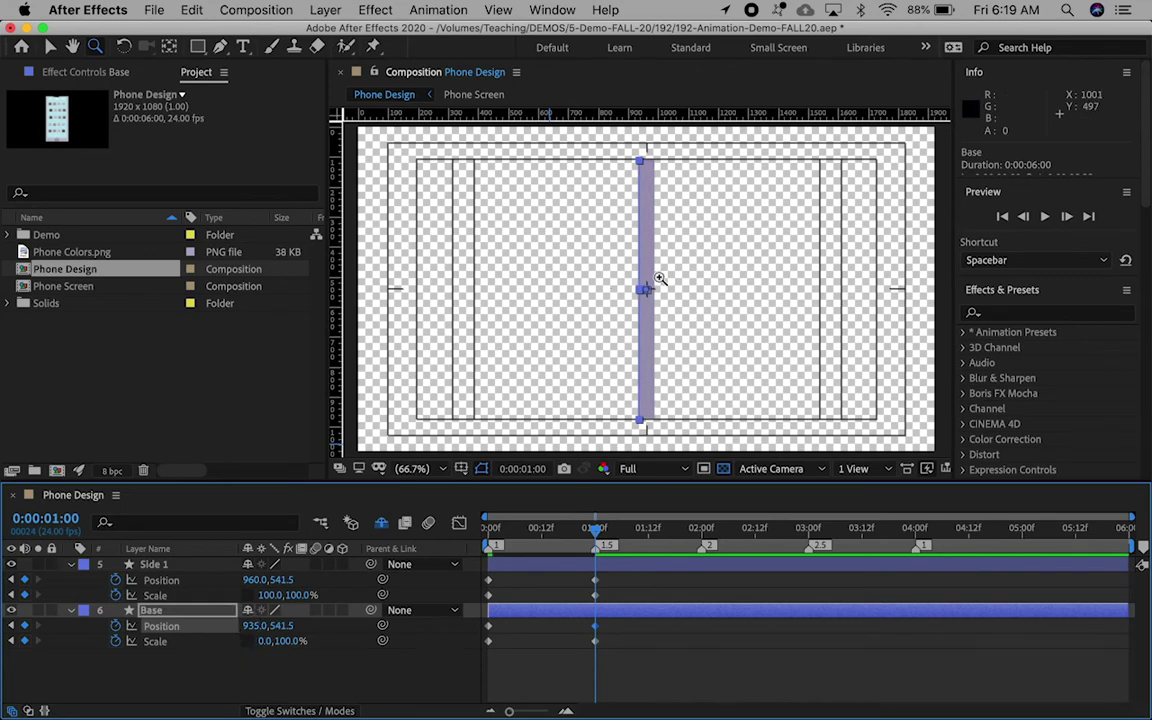
{"action": "left_click_drag", "start_coordinate": [638, 290], "coordinate": [676, 325]}
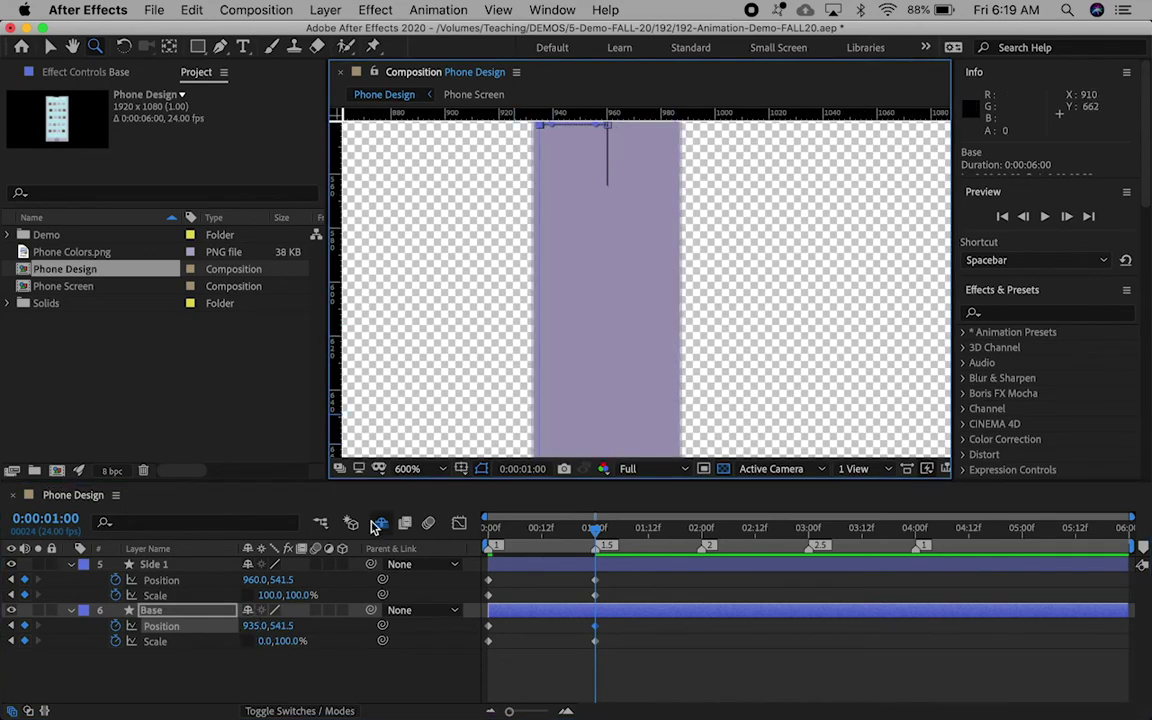
{"action": "left_click", "coordinate": [250, 626]}
{"action": "left_click_drag", "start_coordinate": [250, 626], "coordinate": [251, 628]}
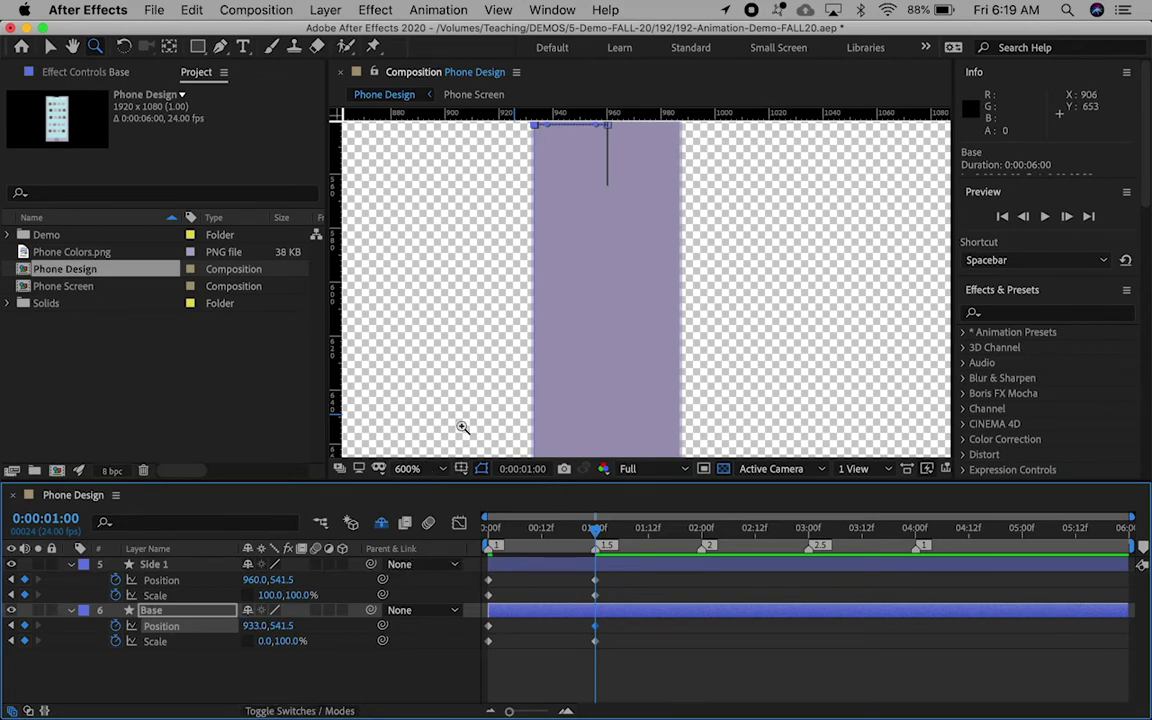
{"action": "left_click", "coordinate": [426, 469]}
{"action": "left_click", "coordinate": [412, 148]}
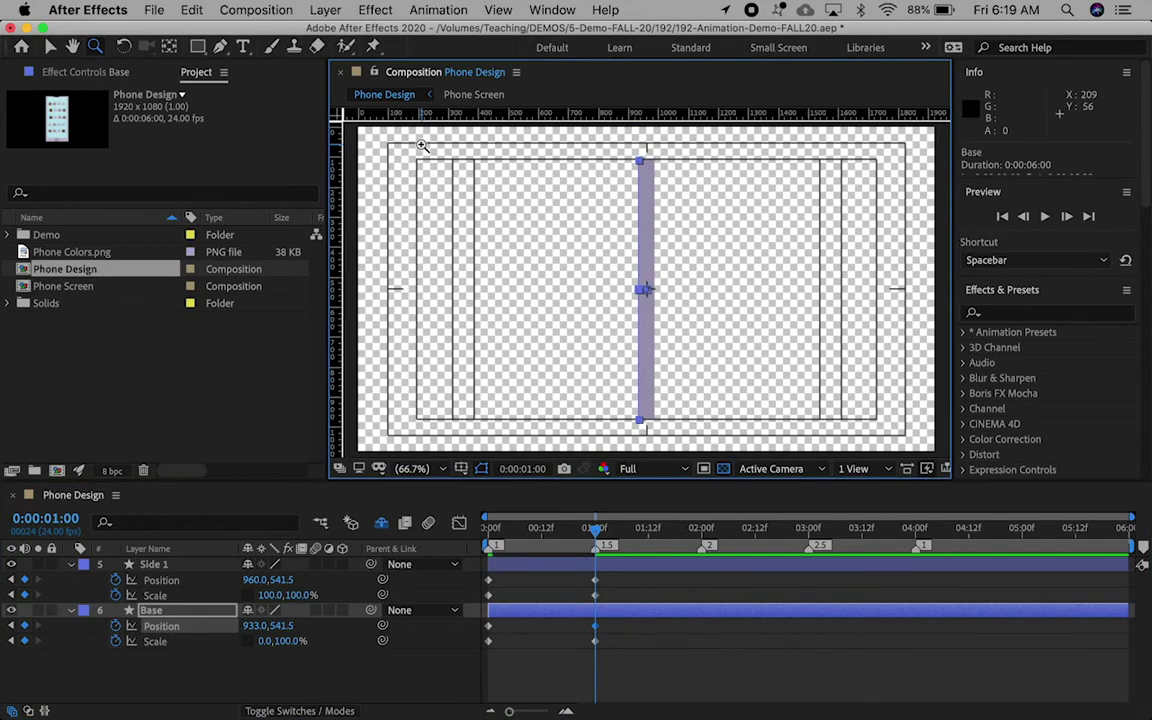
{"action": "left_click_drag", "start_coordinate": [489, 532], "coordinate": [595, 527]}
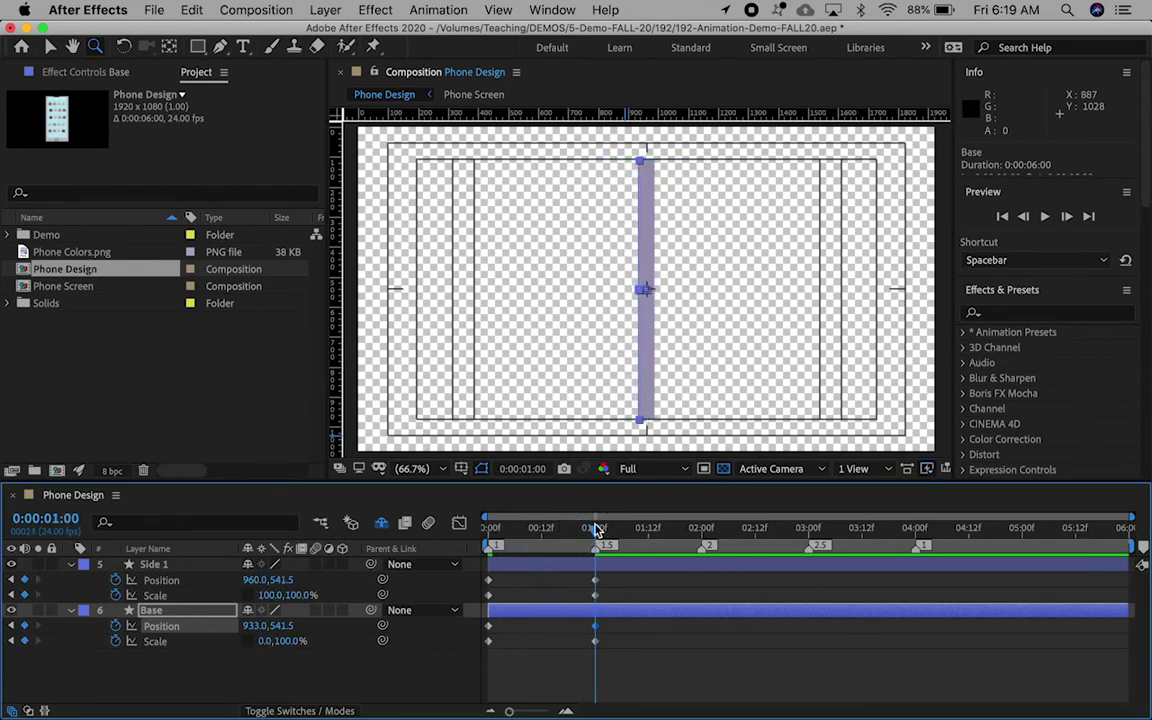
- Duplicate Base above Side 1 and shift the copy to start at 0:00:01:00, with its keyframed properties shown
{"action": "left_click", "coordinate": [154, 614]}
{"action": "key", "text": "super+d"}
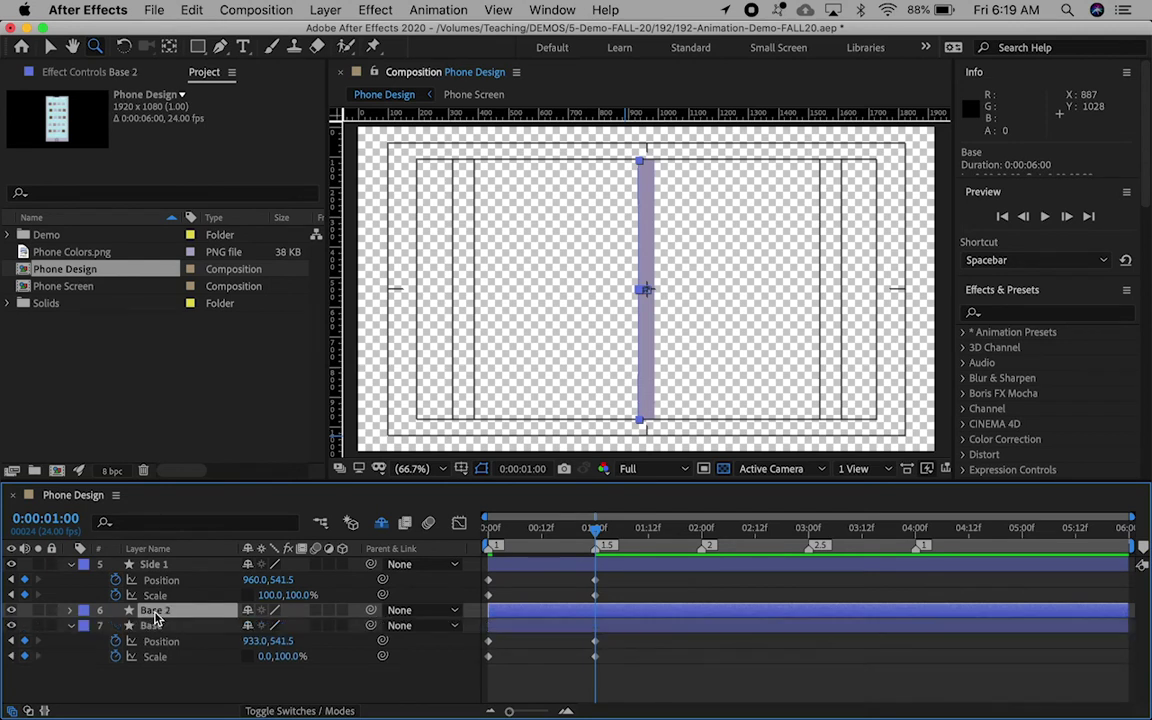
{"action": "left_click_drag", "start_coordinate": [155, 618], "coordinate": [155, 566]}
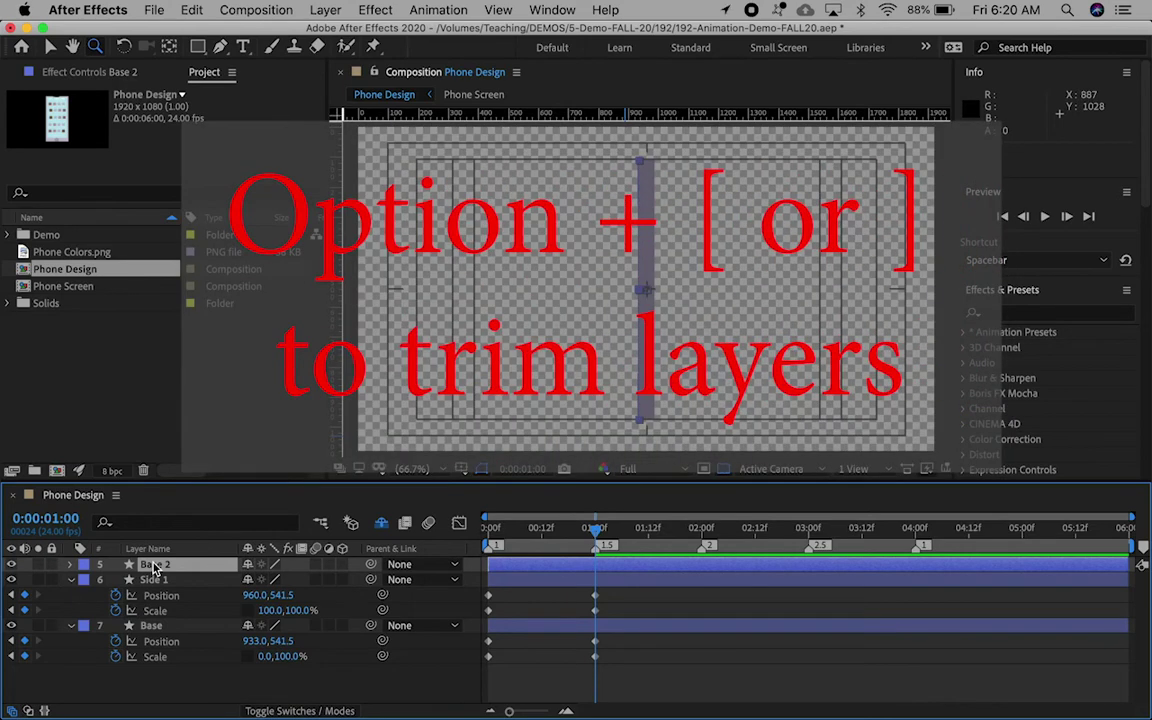
{"action": "key", "text": "alt+bracketleft"}
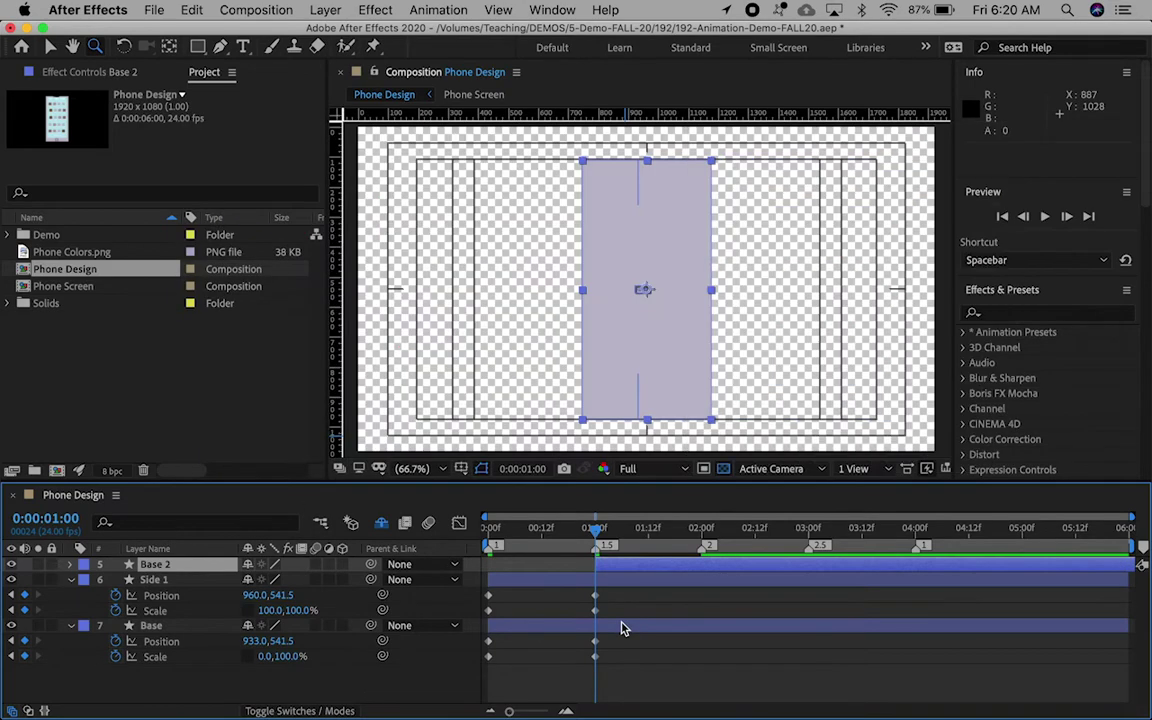
{"action": "key", "text": "u"}
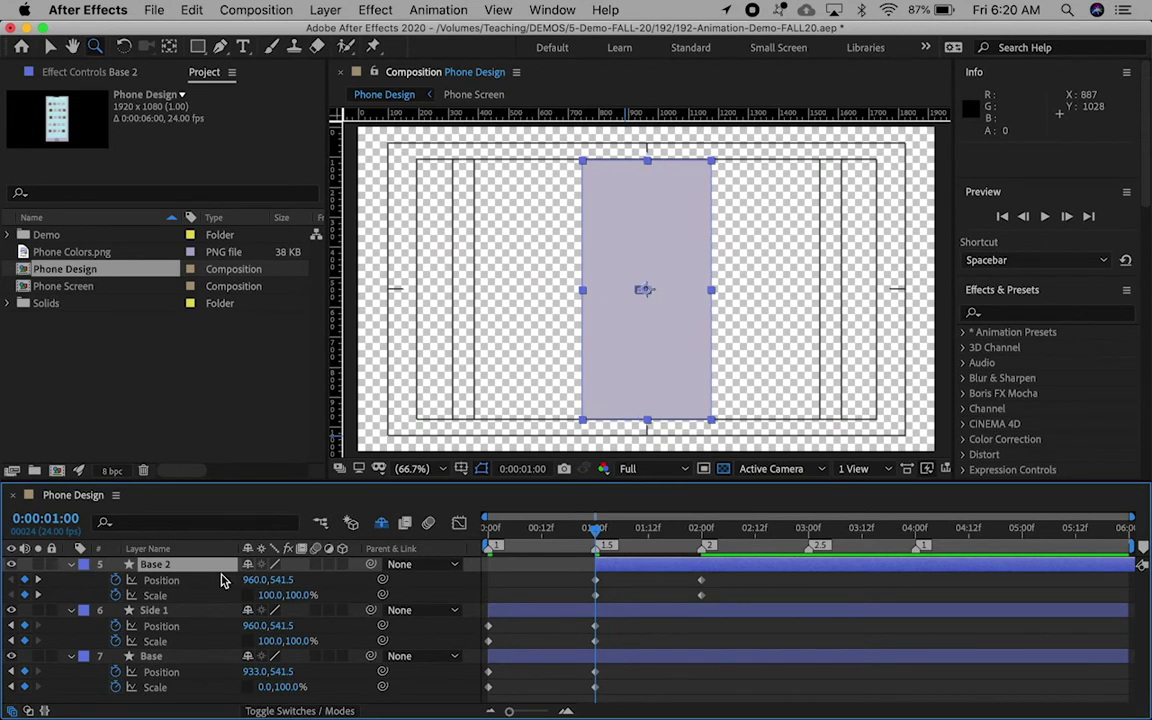
- Set Base 2's horizontal scale to 0% at 0:00:01:00
{"action": "mouse_move", "coordinate": [597, 537]}
{"action": "left_mouse_down"}
{"action": "mouse_move", "coordinate": [630, 535]}
{"action": "mouse_move", "coordinate": [597, 531]}
{"action": "left_mouse_up"}
{"action": "left_click", "coordinate": [264, 596]}
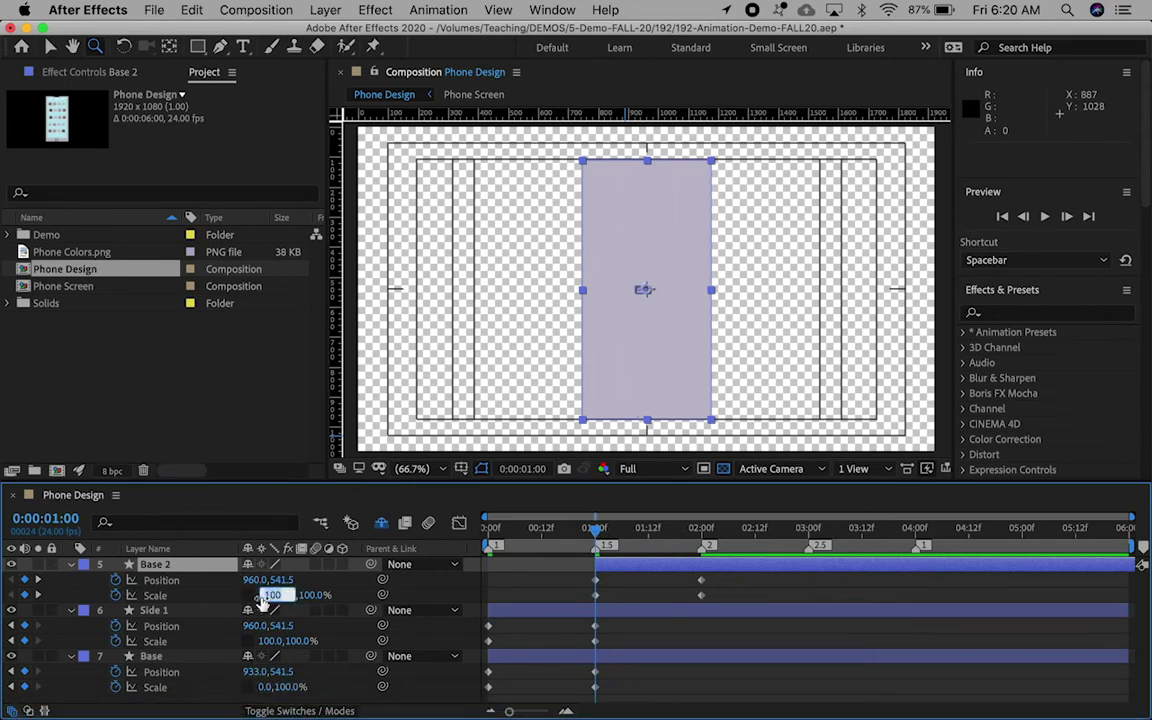
{"action": "type", "text": "0"}
{"action": "key", "text": "Return"}
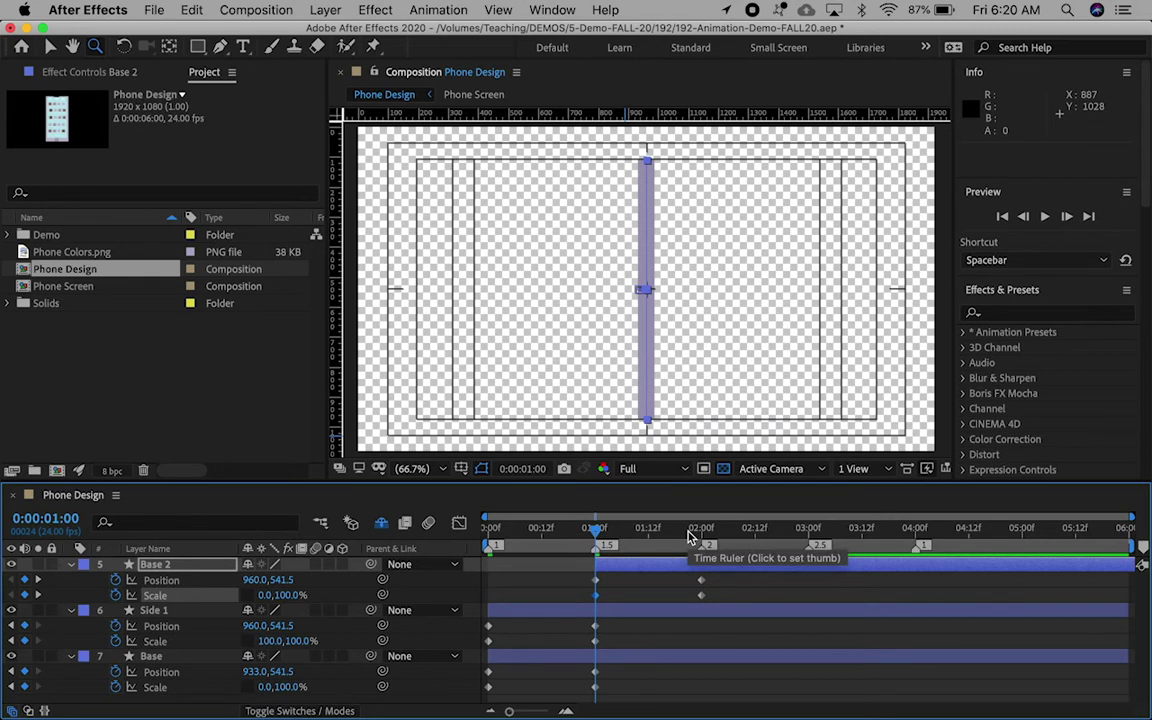
- Align Base 2 with Side 1's right edge at X position 986, checking it up close, and recenter the whole composition in view
{"action": "left_click_drag", "start_coordinate": [255, 580], "coordinate": [270, 581]}
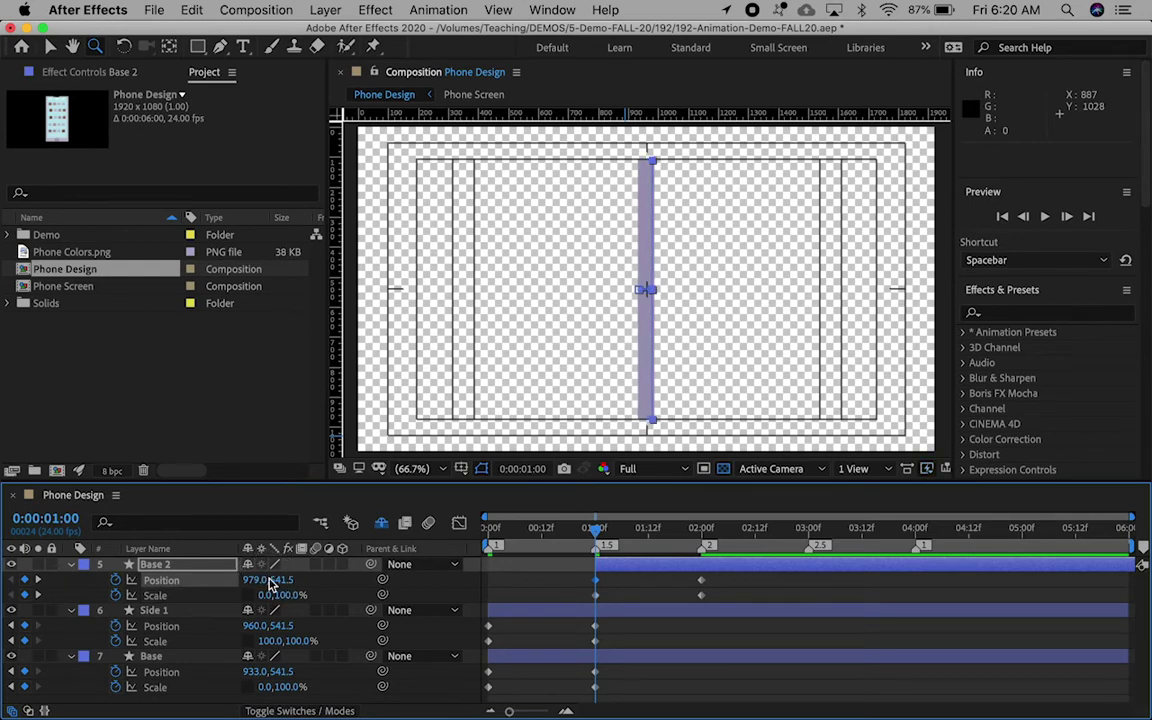
{"action": "left_click_drag", "start_coordinate": [595, 309], "coordinate": [715, 378]}
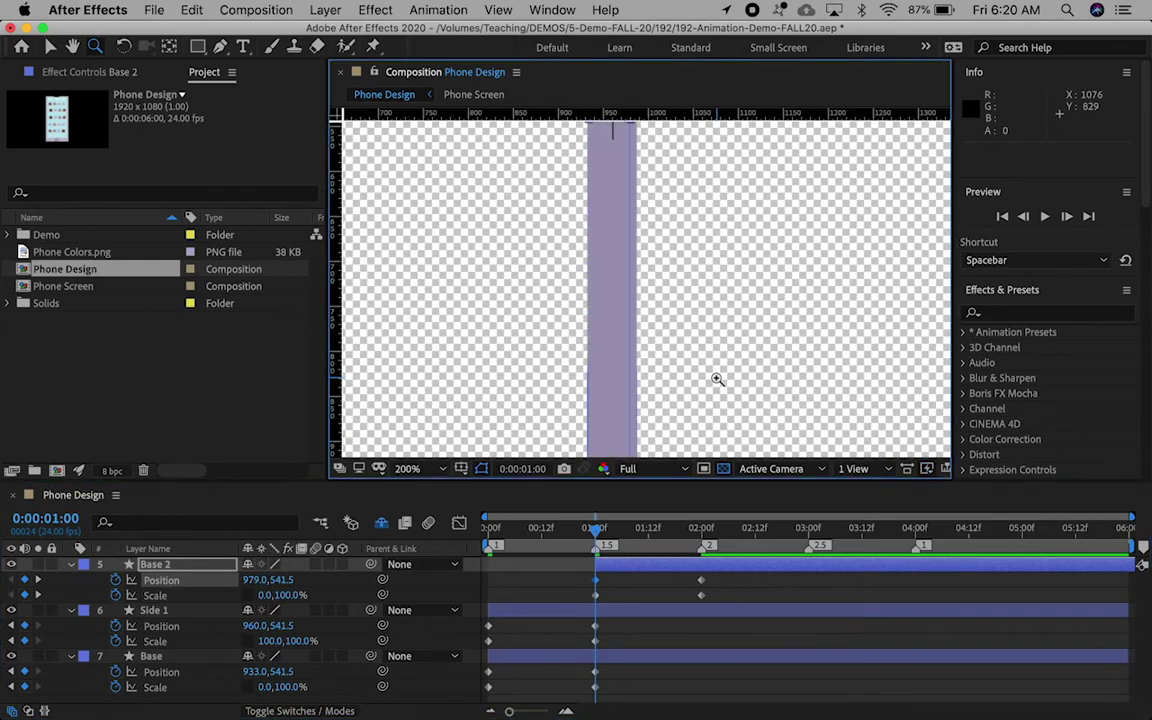
{"action": "left_click_drag", "start_coordinate": [250, 581], "coordinate": [258, 581]}
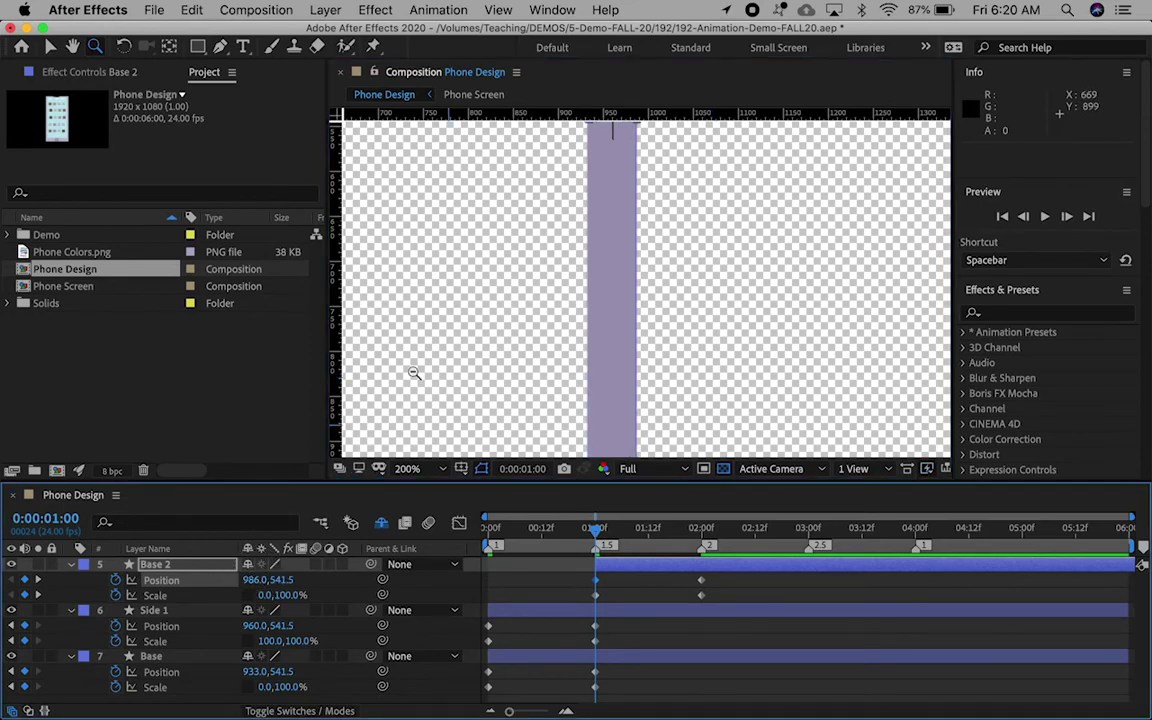
{"action": "left_click", "coordinate": [636, 295], "text": "alt"}
{"action": "left_click", "coordinate": [637, 294], "text": "alt"}
{"action": "key", "text": "h"}
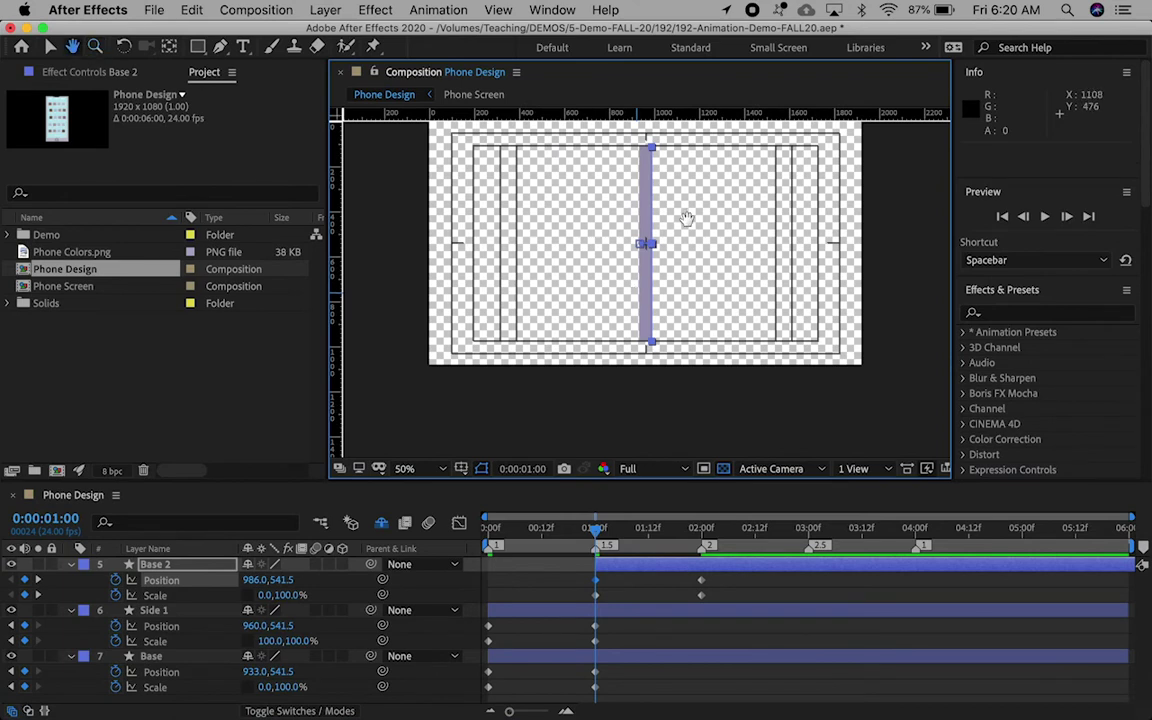
{"action": "left_click_drag", "start_coordinate": [620, 196], "coordinate": [609, 239]}
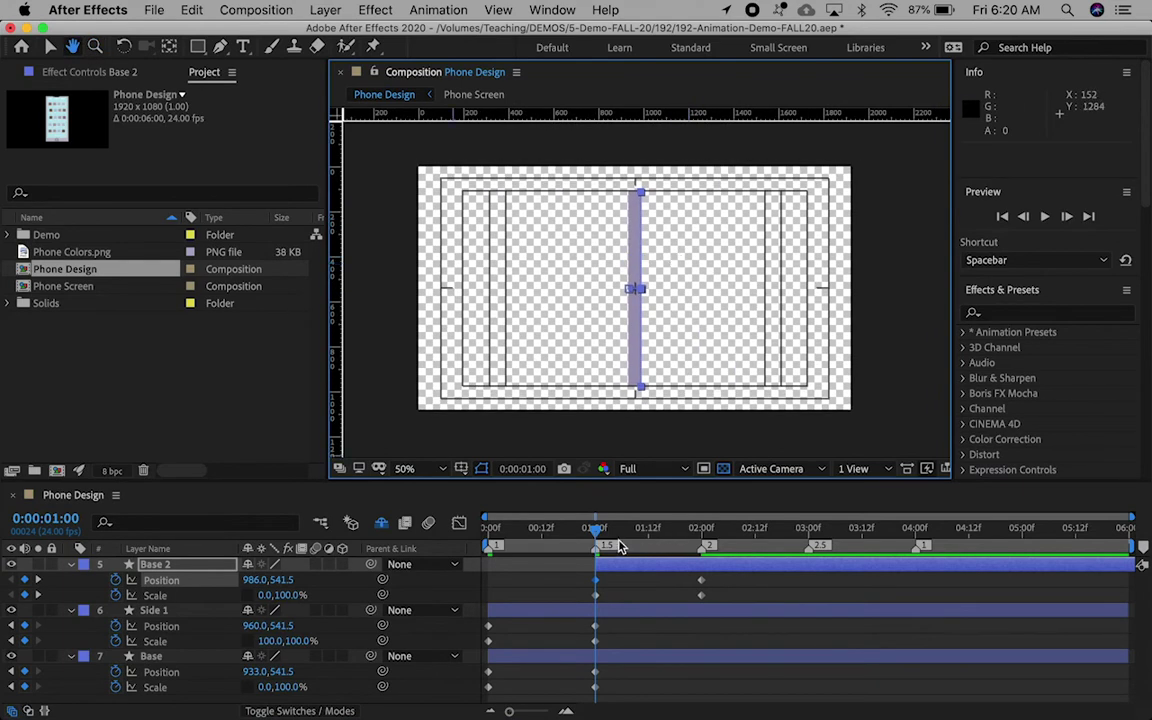
- At 0:00:02:00, set Base 2's X position to 960 and its horizontal scale to 100%
{"action": "left_click_drag", "start_coordinate": [594, 535], "coordinate": [701, 527]}
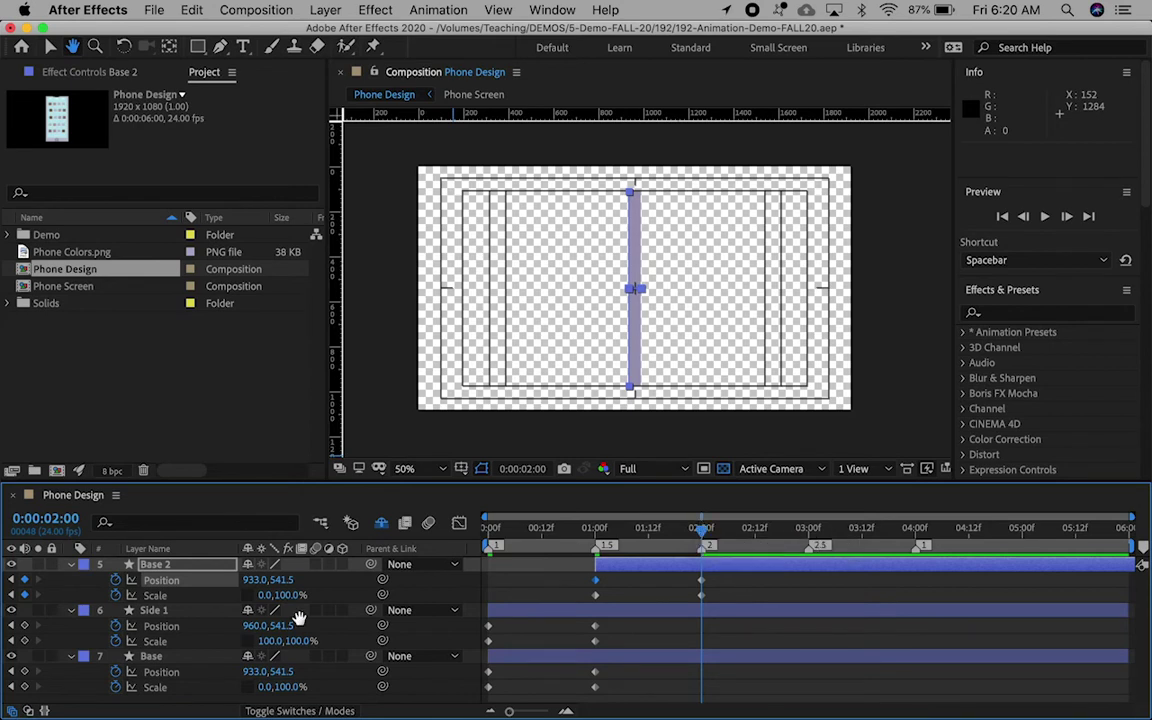
{"action": "key", "text": "v"}
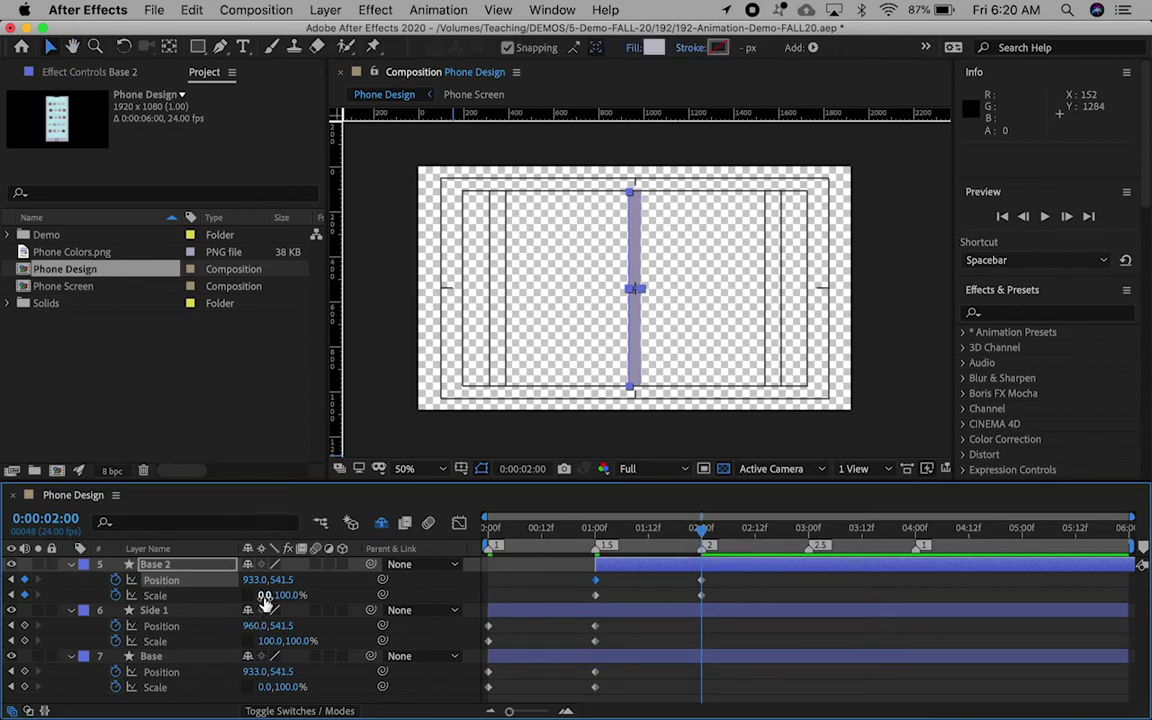
{"action": "left_click", "coordinate": [257, 581]}
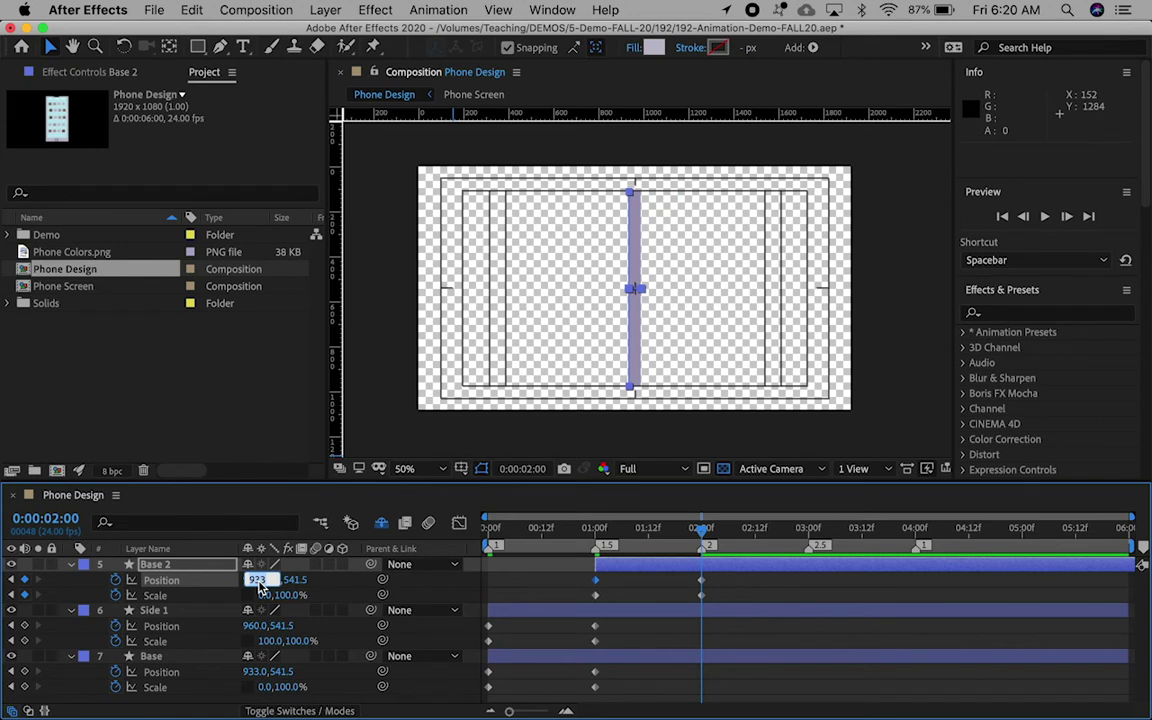
{"action": "type", "text": "960"}
{"action": "key", "text": "Return"}
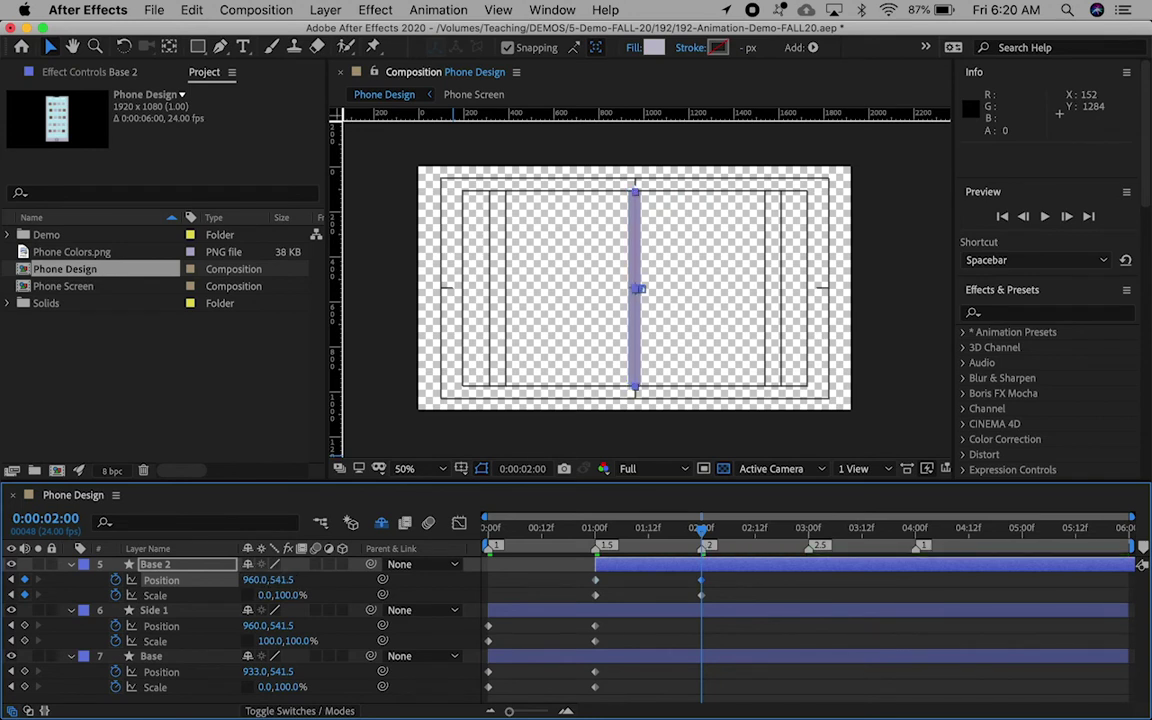
{"action": "left_click", "coordinate": [270, 596]}
{"action": "type", "text": "100"}
{"action": "key", "text": "Return"}
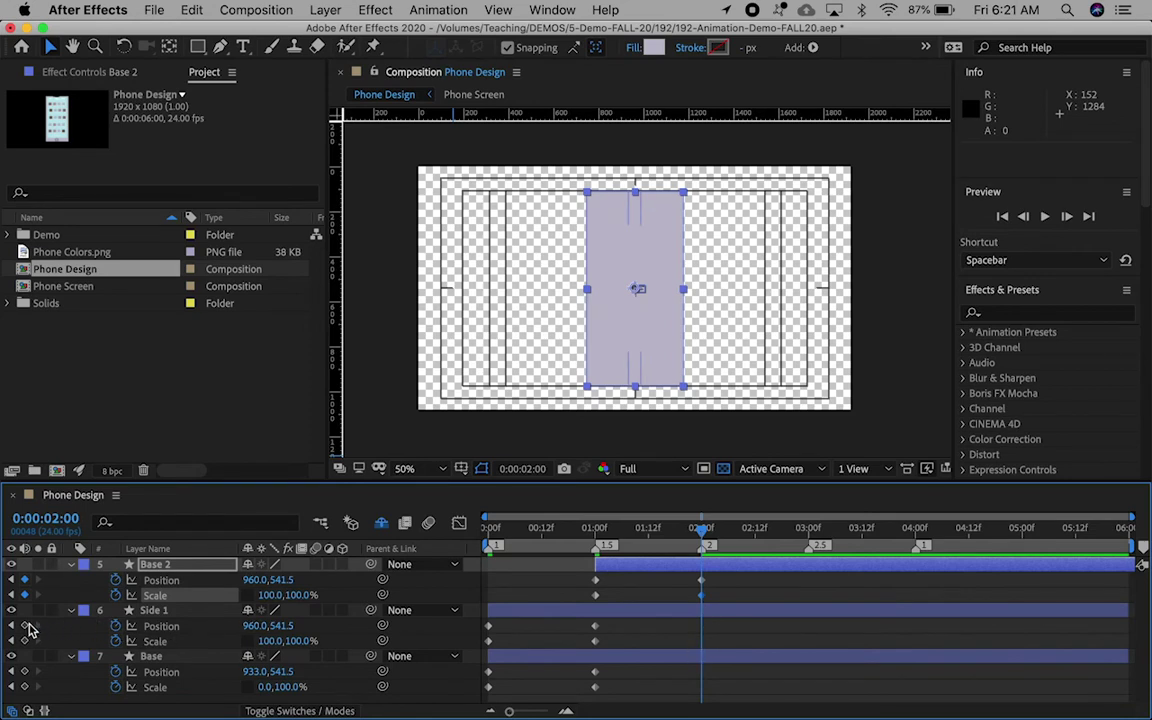
- Add Position and Scale keyframes to Side 1 at 0:00:02:00, with X position 772 and horizontal scale 0%
{"action": "left_click", "coordinate": [25, 627]}
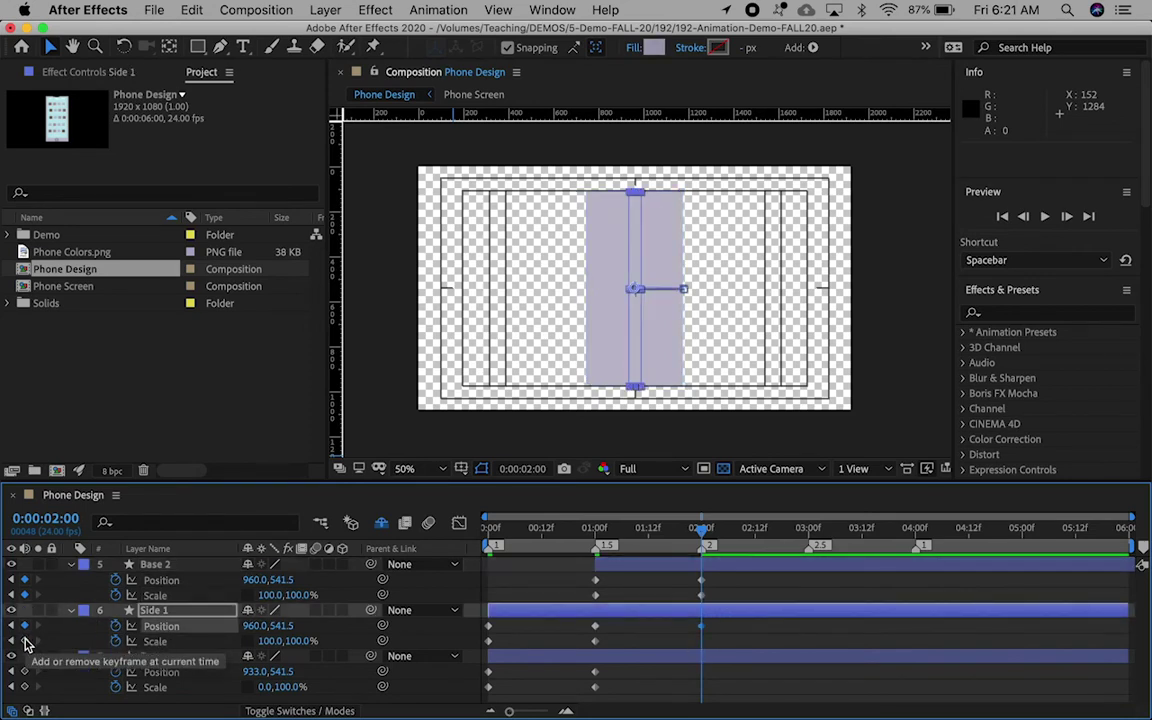
{"action": "left_click", "coordinate": [25, 641]}
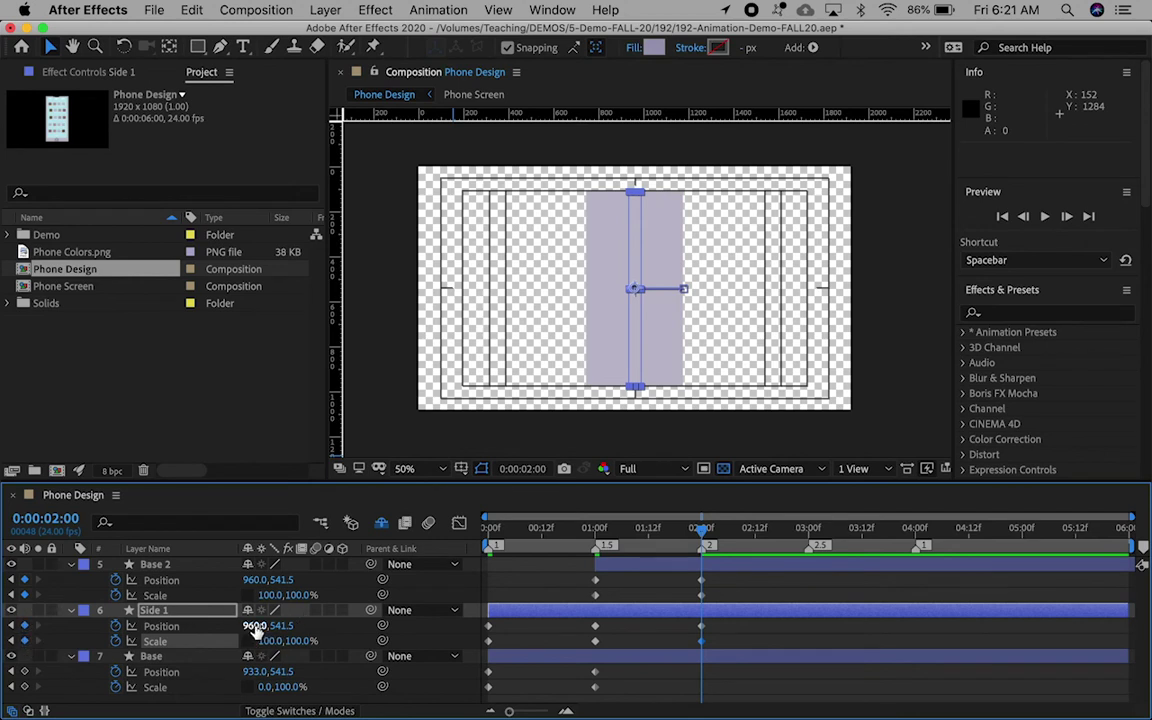
{"action": "left_click_drag", "start_coordinate": [253, 626], "coordinate": [96, 640]}
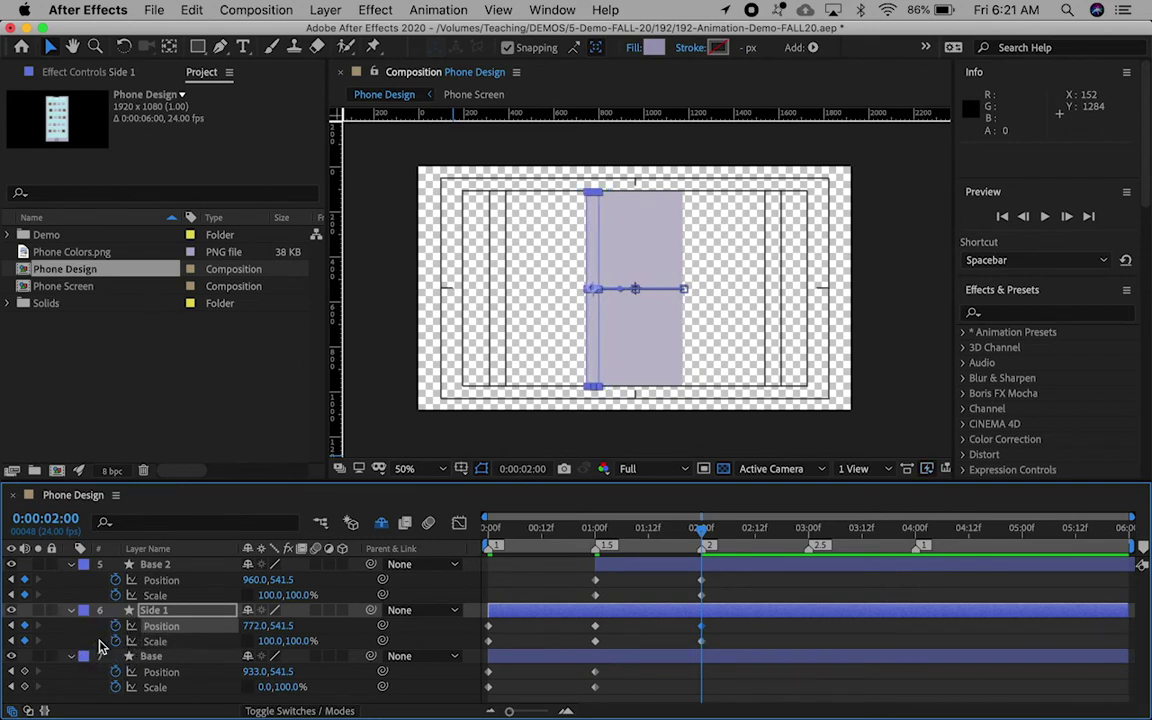
{"action": "left_click", "coordinate": [269, 643]}
{"action": "type", "text": "00"}
{"action": "key", "text": "Return"}
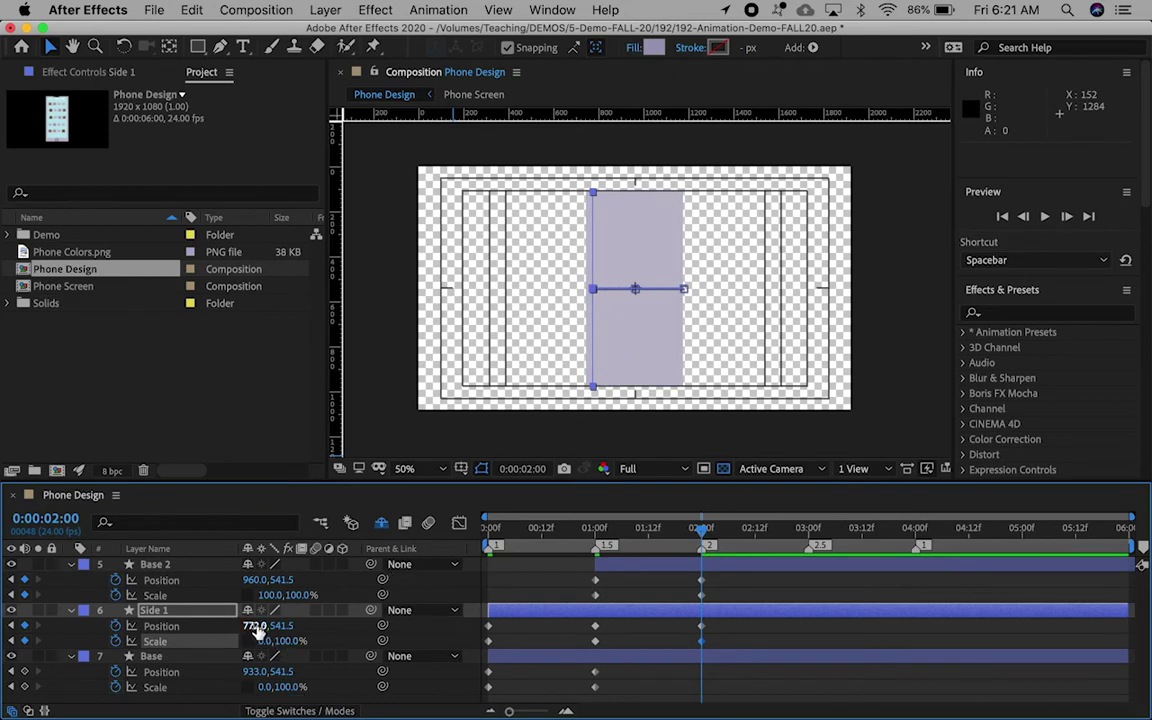
- Align Side 1 with Base 2's left edge at X position 744, checking it up close and scrubbing around 0:00:02:00
{"action": "mouse_move", "coordinate": [250, 626]}
{"action": "left_mouse_down"}
{"action": "mouse_move", "coordinate": [231, 625]}
{"action": "mouse_move", "coordinate": [240, 630]}
{"action": "left_mouse_up"}
{"action": "key", "text": "z"}
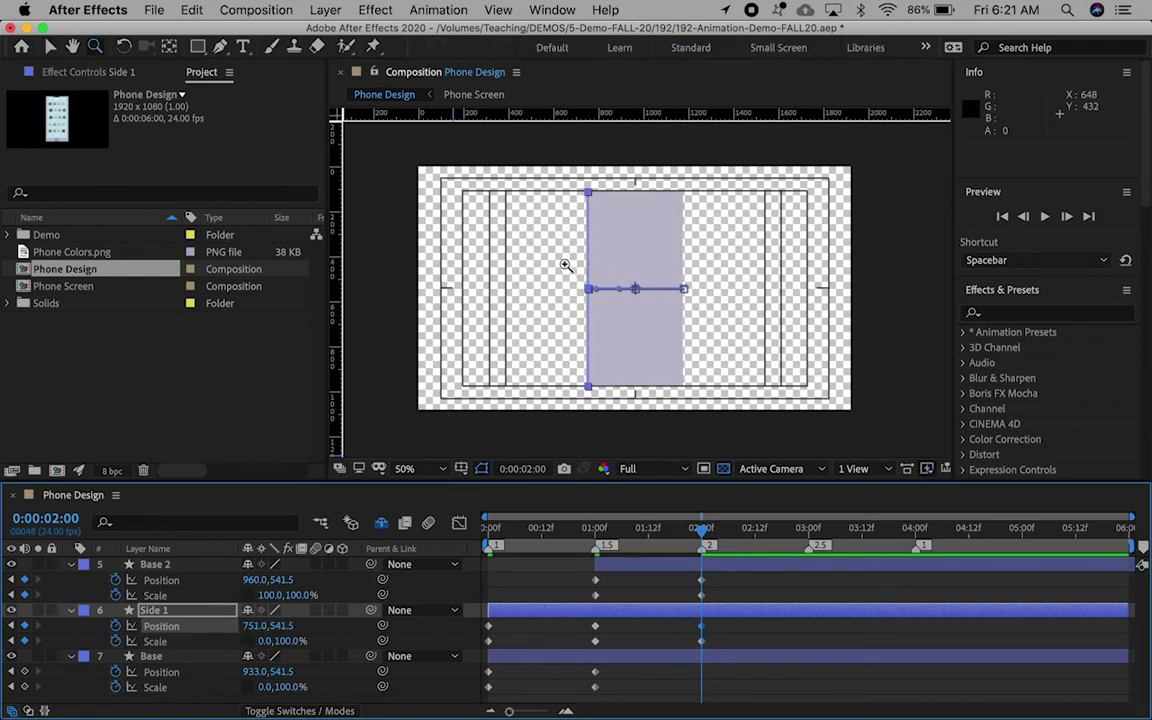
{"action": "left_click", "coordinate": [600, 282]}
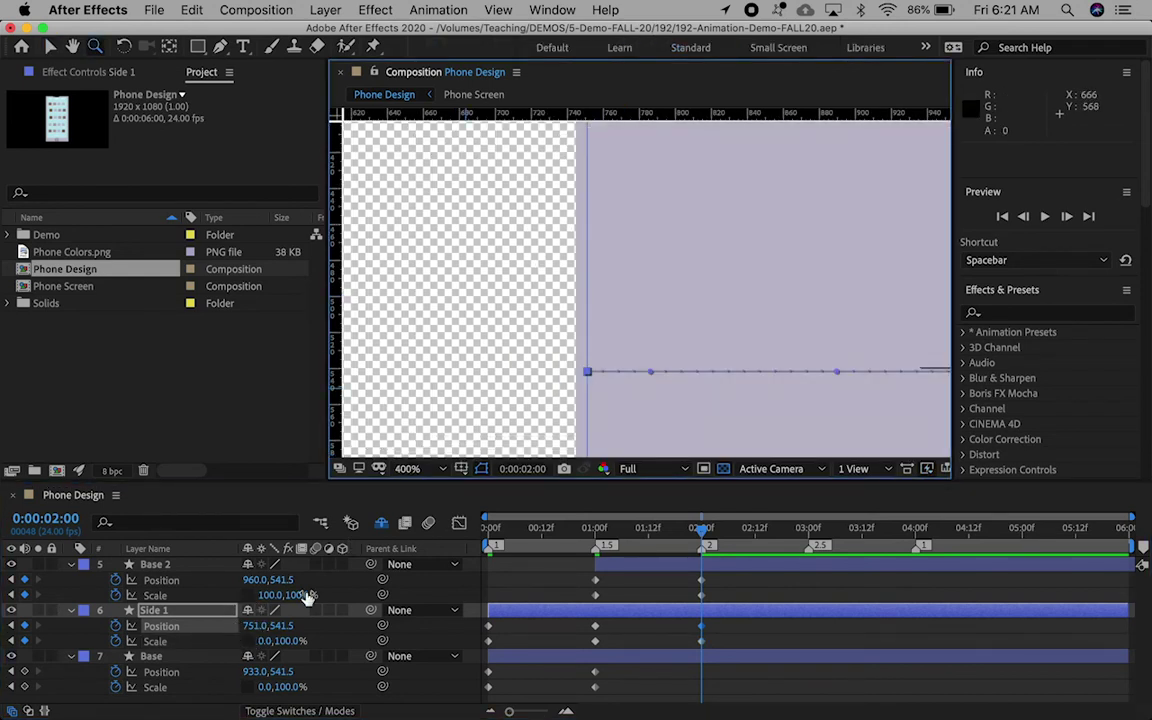
{"action": "mouse_move", "coordinate": [252, 625]}
{"action": "left_mouse_down"}
{"action": "mouse_move", "coordinate": [240, 622]}
{"action": "mouse_move", "coordinate": [250, 625]}
{"action": "left_mouse_up"}
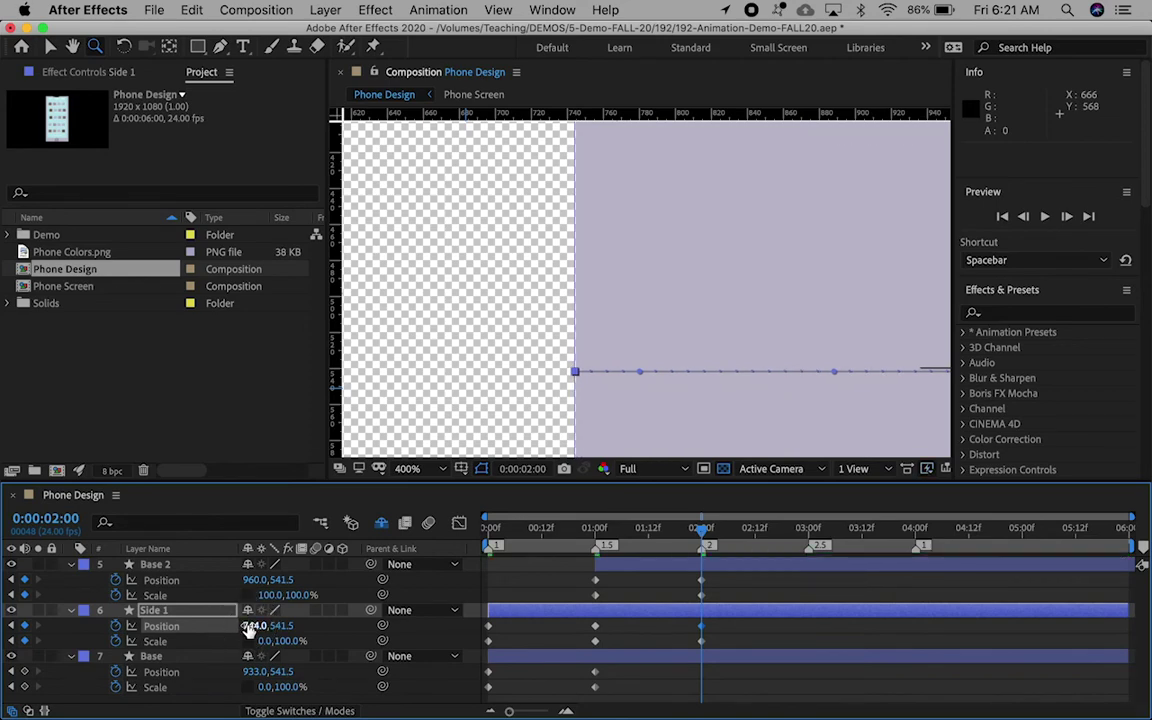
{"action": "left_click", "coordinate": [613, 385], "text": "alt"}
{"action": "left_click", "coordinate": [613, 385], "text": "alt"}
{"action": "left_click", "coordinate": [613, 385], "text": "alt"}
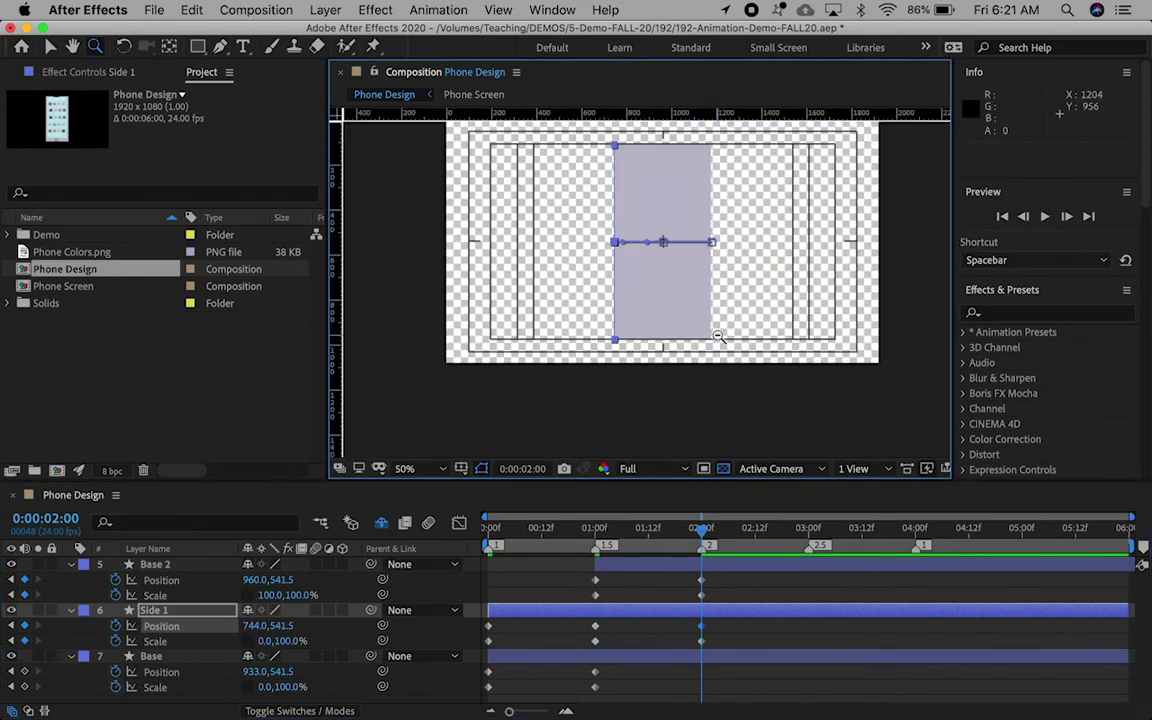
{"action": "mouse_move", "coordinate": [703, 541]}
{"action": "left_mouse_down"}
{"action": "mouse_move", "coordinate": [596, 540]}
{"action": "mouse_move", "coordinate": [701, 538]}
{"action": "left_mouse_up"}
- Duplicate Side 1 and place the copy directly above Base 2, shifted to start at 0:00:02:00, with its keyframes revealed
{"action": "left_click", "coordinate": [84, 566]}
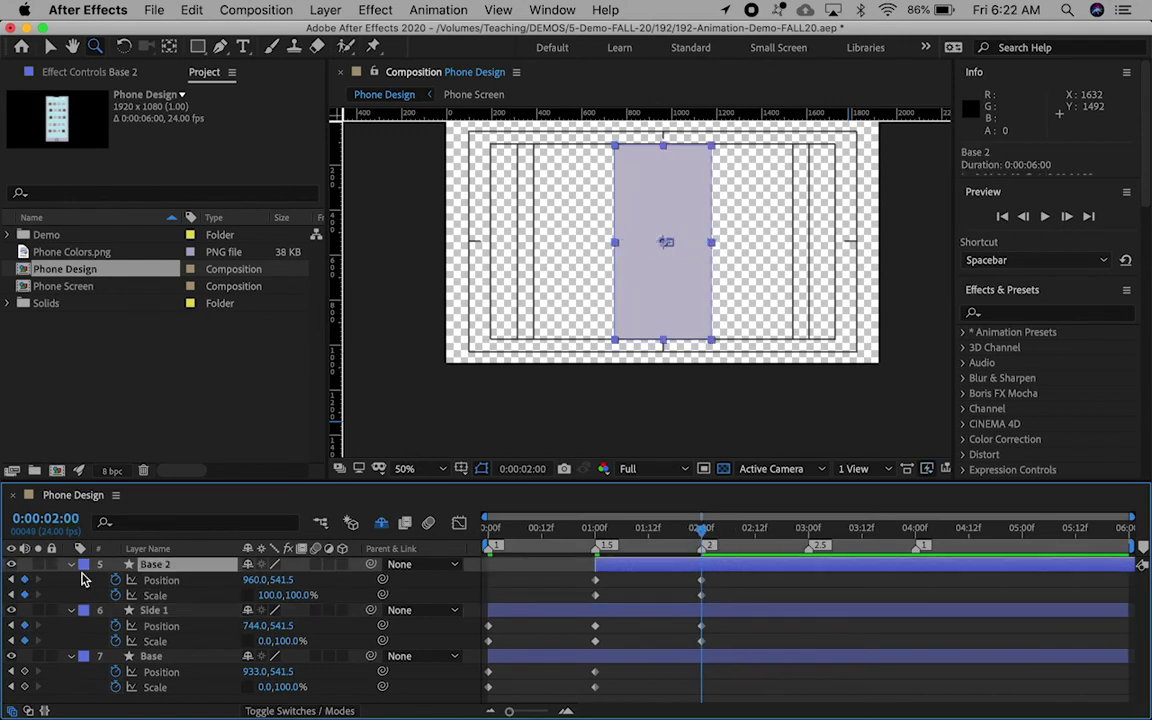
{"action": "left_click", "coordinate": [149, 613]}
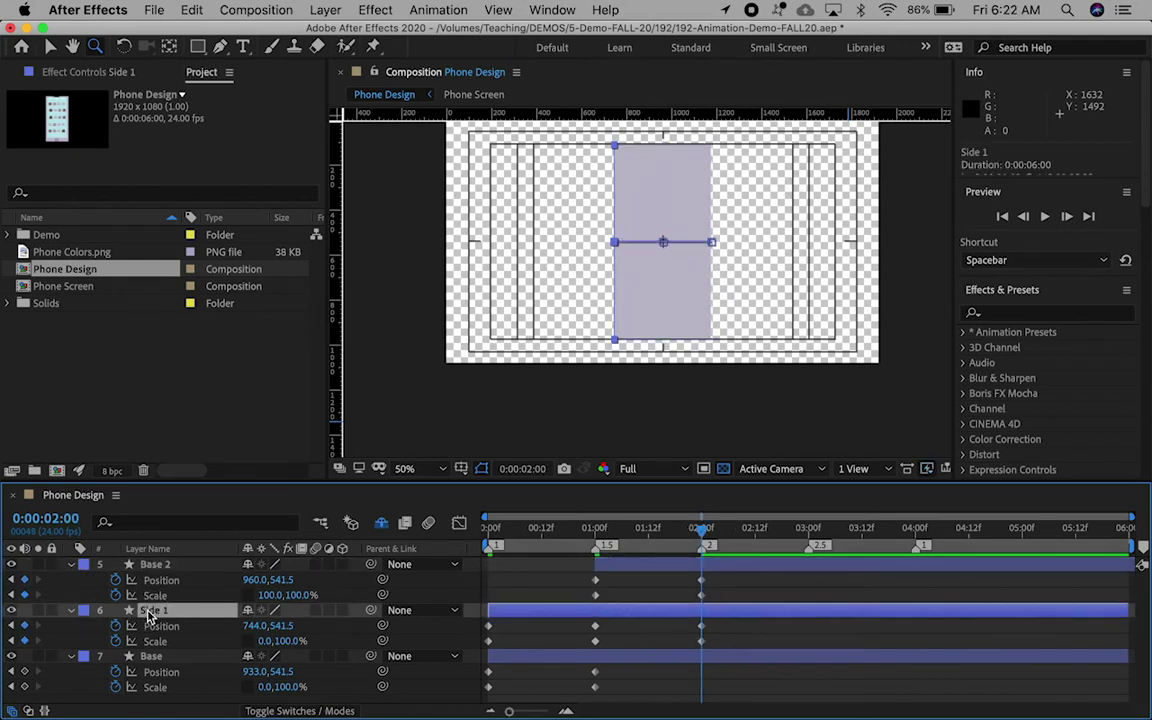
{"action": "key", "text": "super+d"}
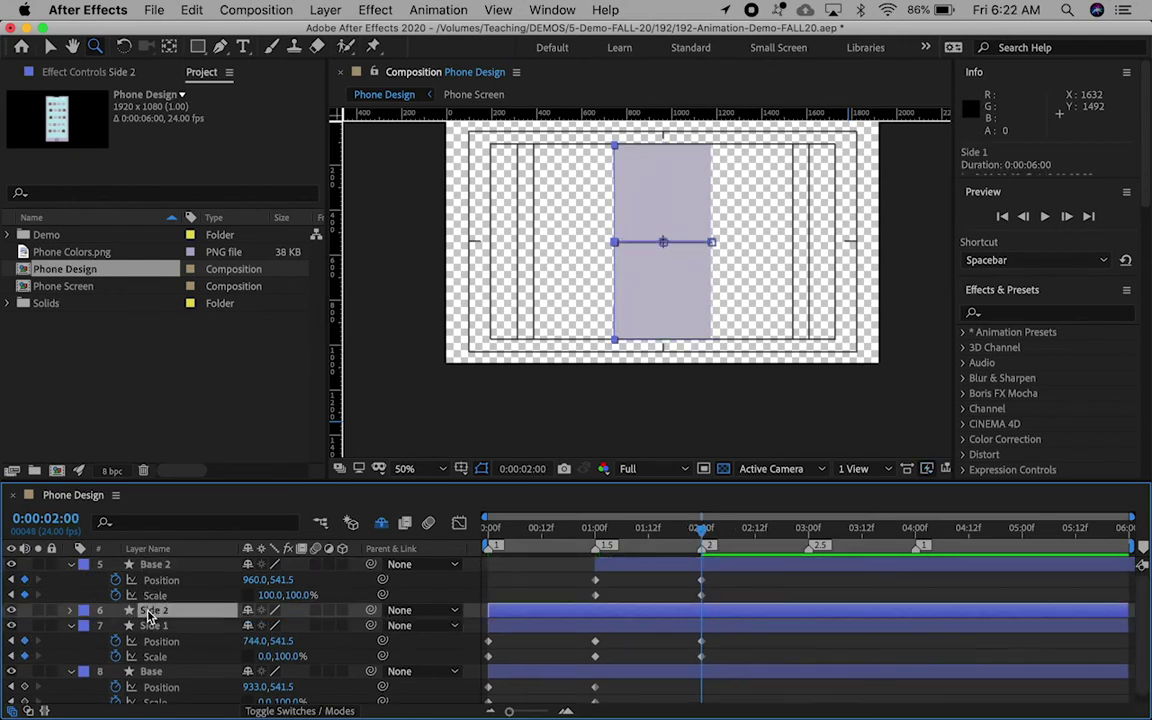
{"action": "left_click_drag", "start_coordinate": [157, 617], "coordinate": [157, 567]}
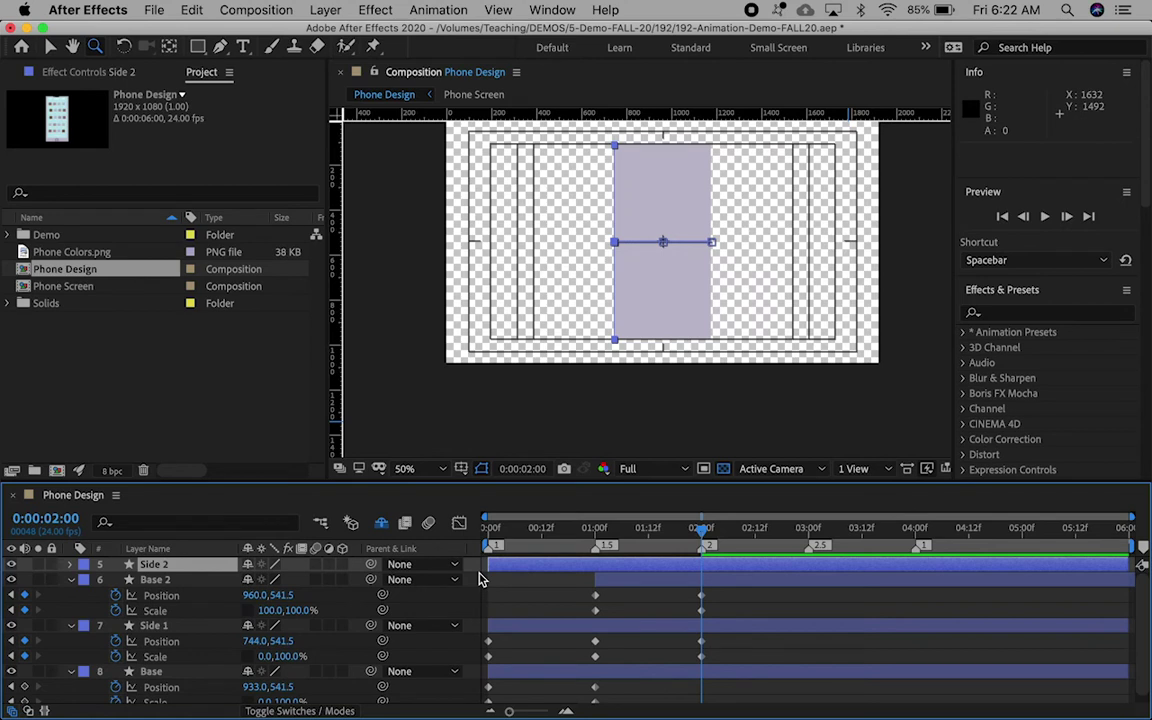
{"action": "key", "text": "alt+bracketleft"}
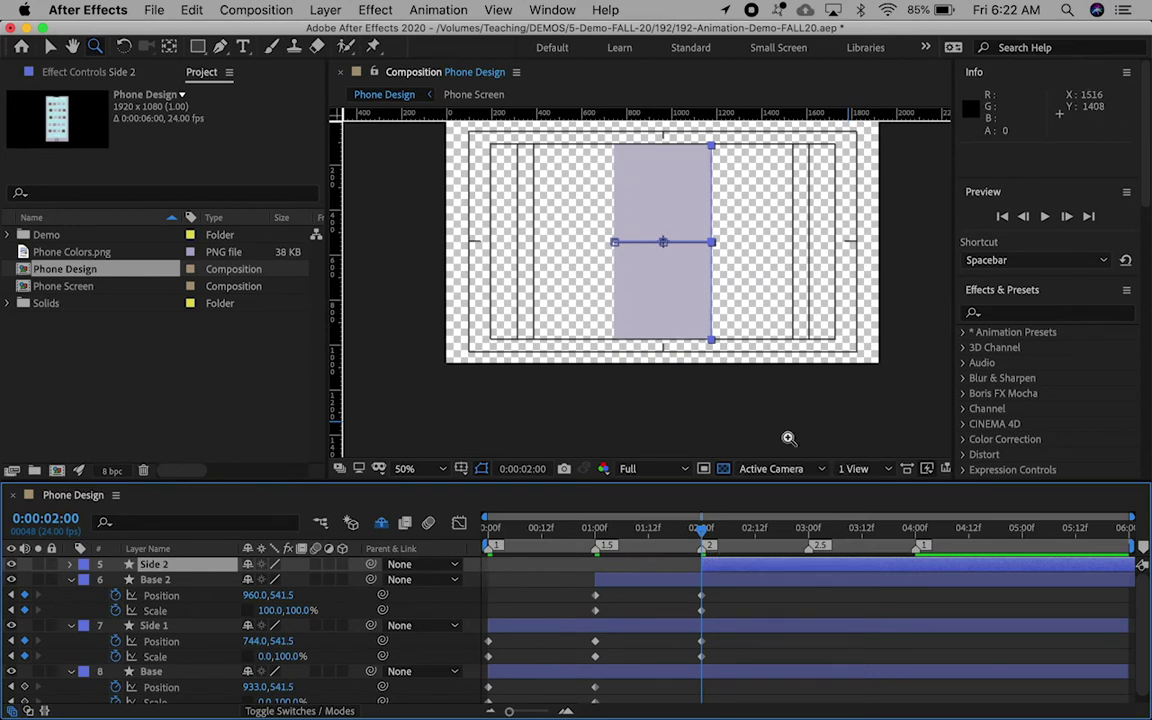
{"action": "left_click", "coordinate": [71, 565]}
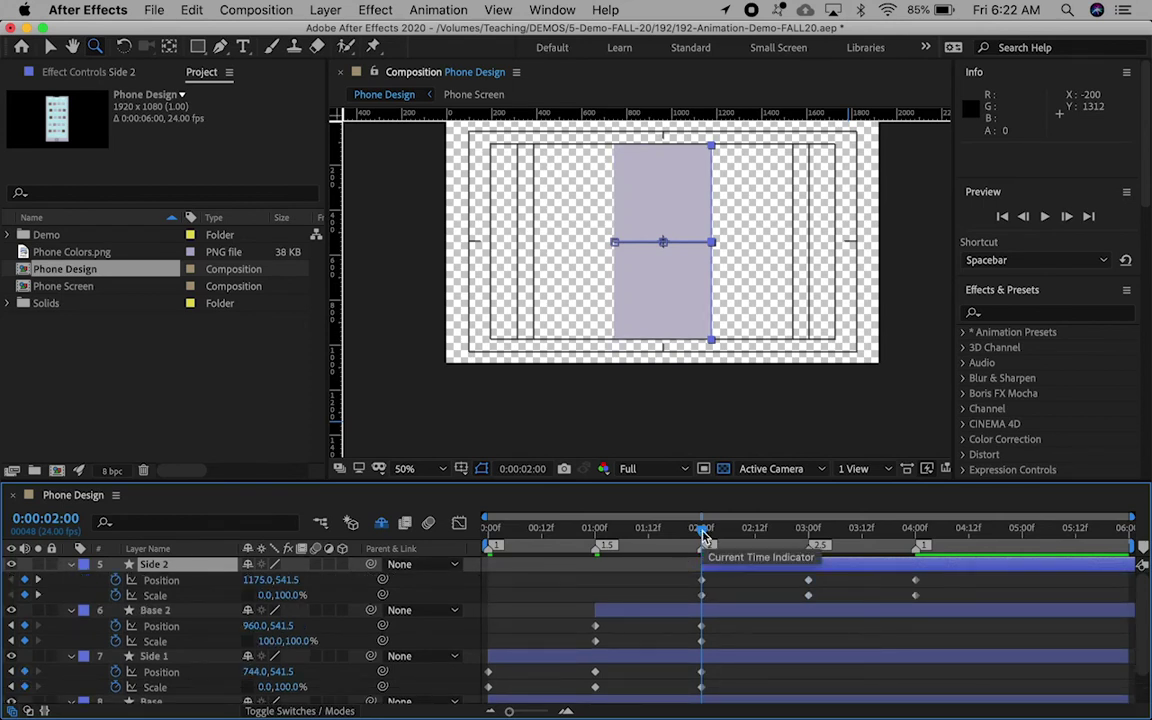
- Add Position and Scale keyframes to Base 2 at 0:00:03:00, with horizontal scale 0%
{"action": "left_click_drag", "start_coordinate": [704, 537], "coordinate": [808, 531]}
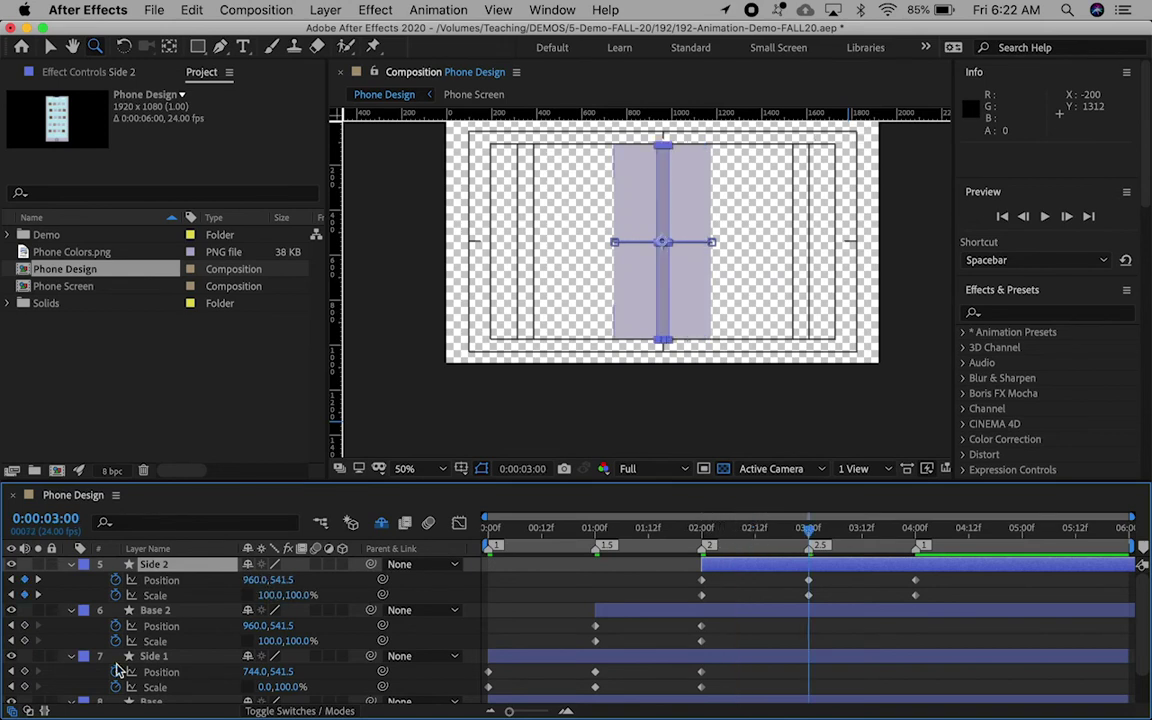
{"action": "left_click", "coordinate": [25, 641]}
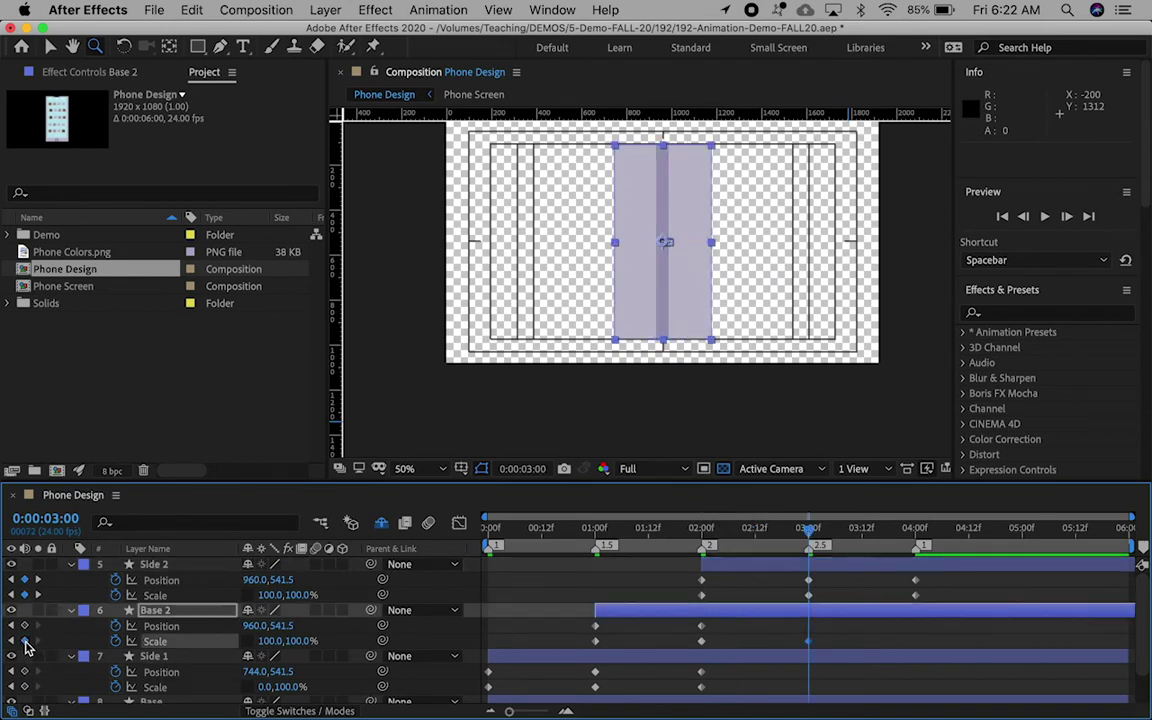
{"action": "left_click", "coordinate": [25, 625]}
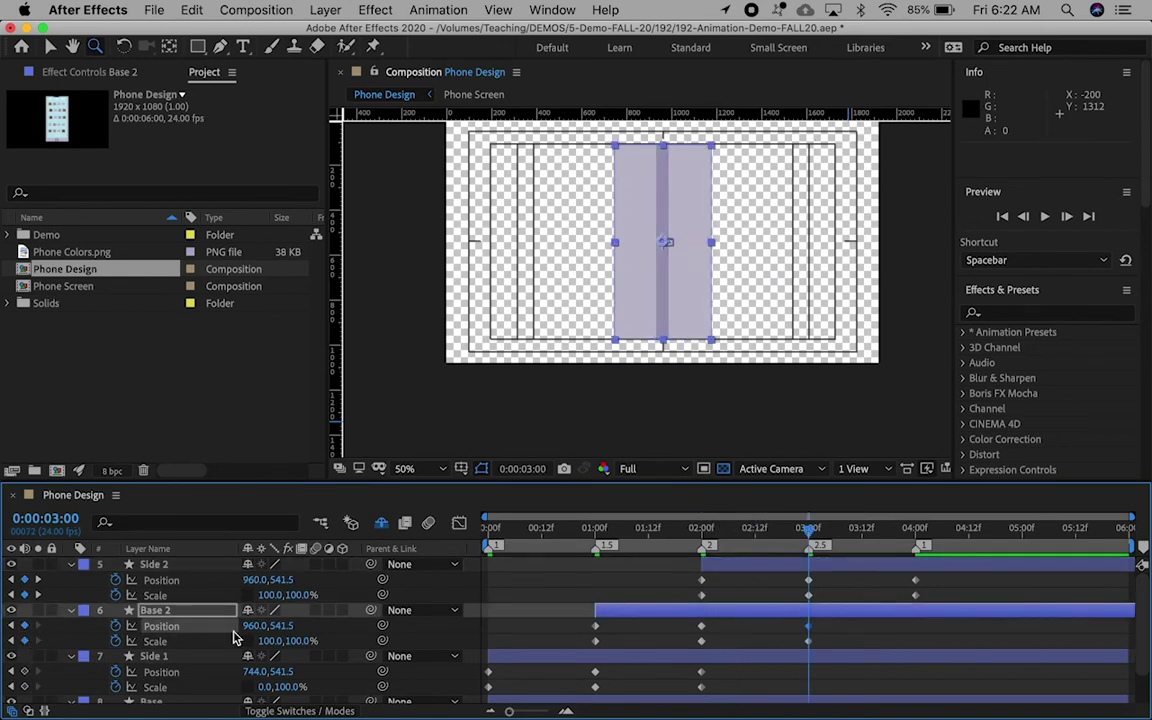
{"action": "left_click", "coordinate": [270, 641]}
{"action": "type", "text": "0"}
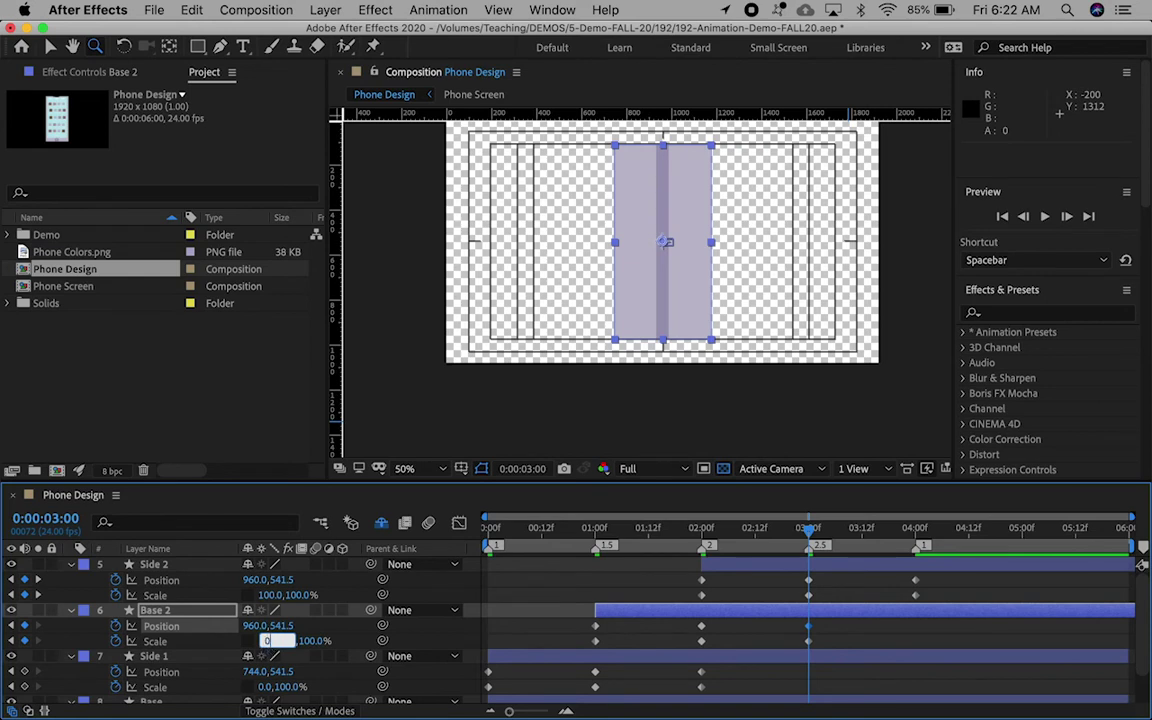
{"action": "key", "text": "Return"}
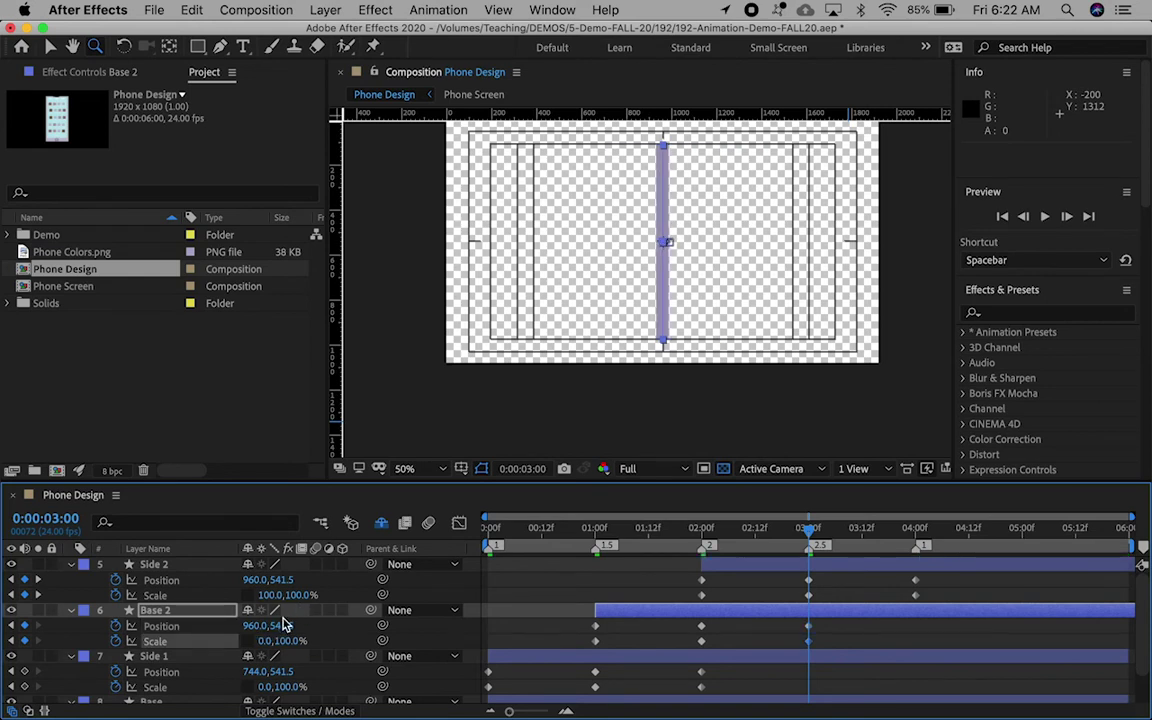
- Align Base 2 with Side 2's left edge at X position 933 at 0:00:03:00, checking it up close
{"action": "left_click_drag", "start_coordinate": [252, 626], "coordinate": [231, 627]}
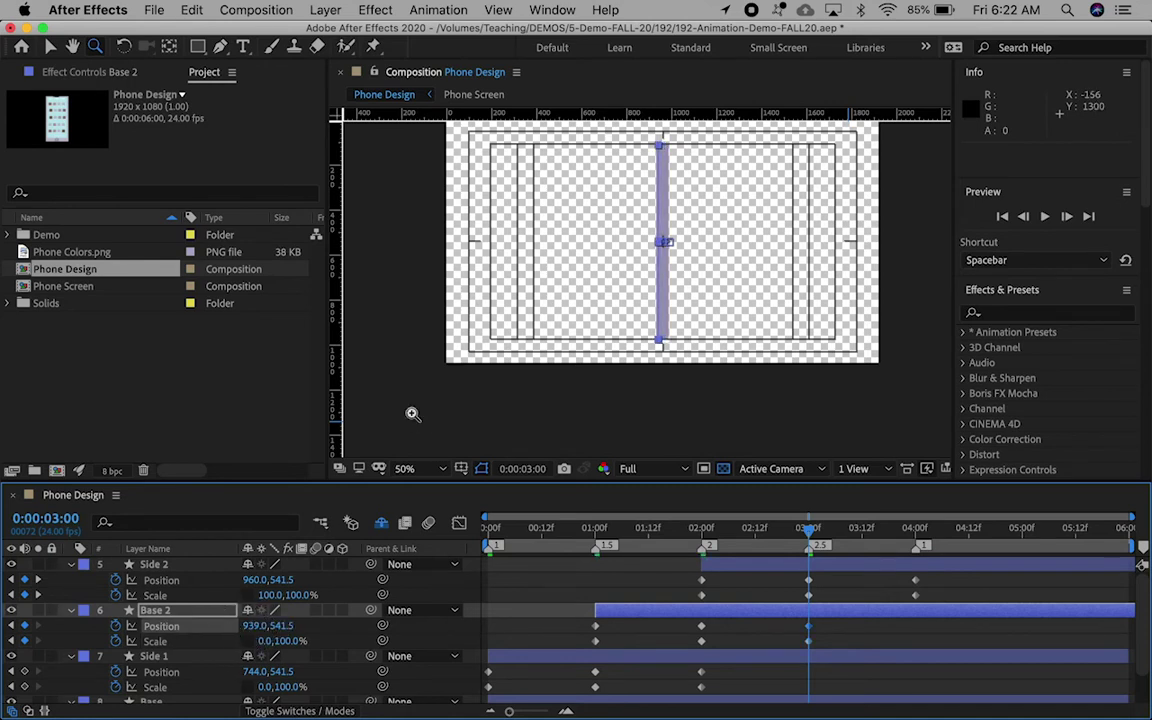
{"action": "left_click_drag", "start_coordinate": [569, 162], "coordinate": [707, 205]}
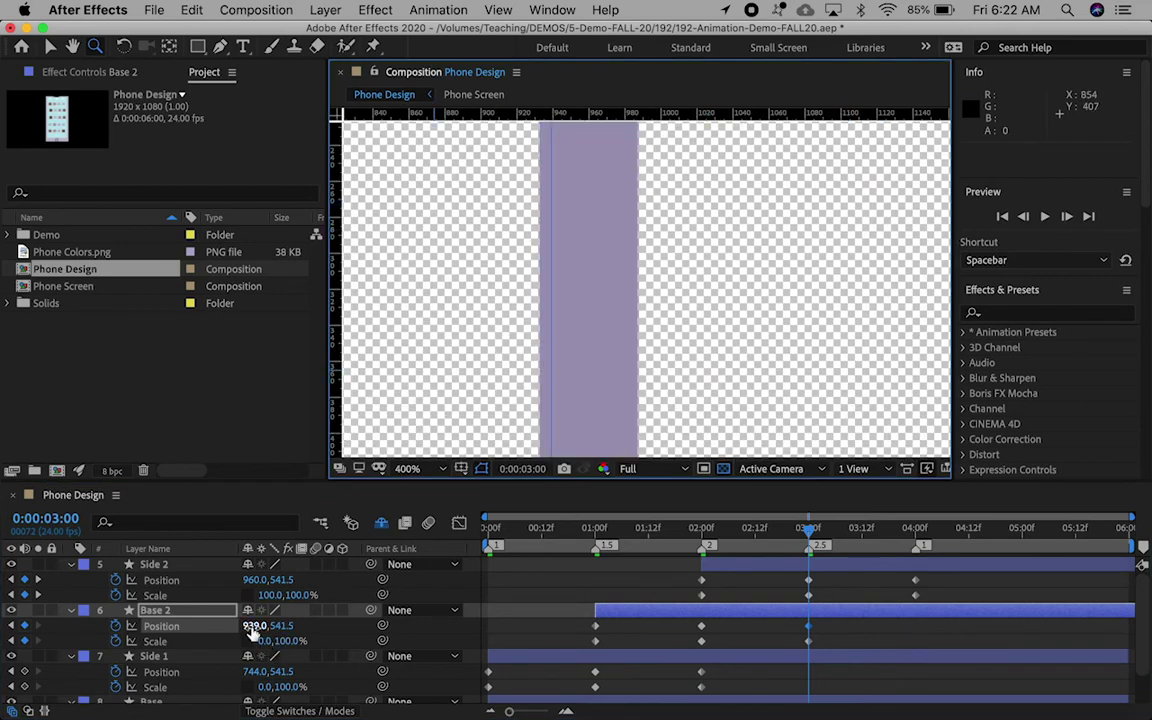
{"action": "left_click_drag", "start_coordinate": [251, 627], "coordinate": [247, 628]}
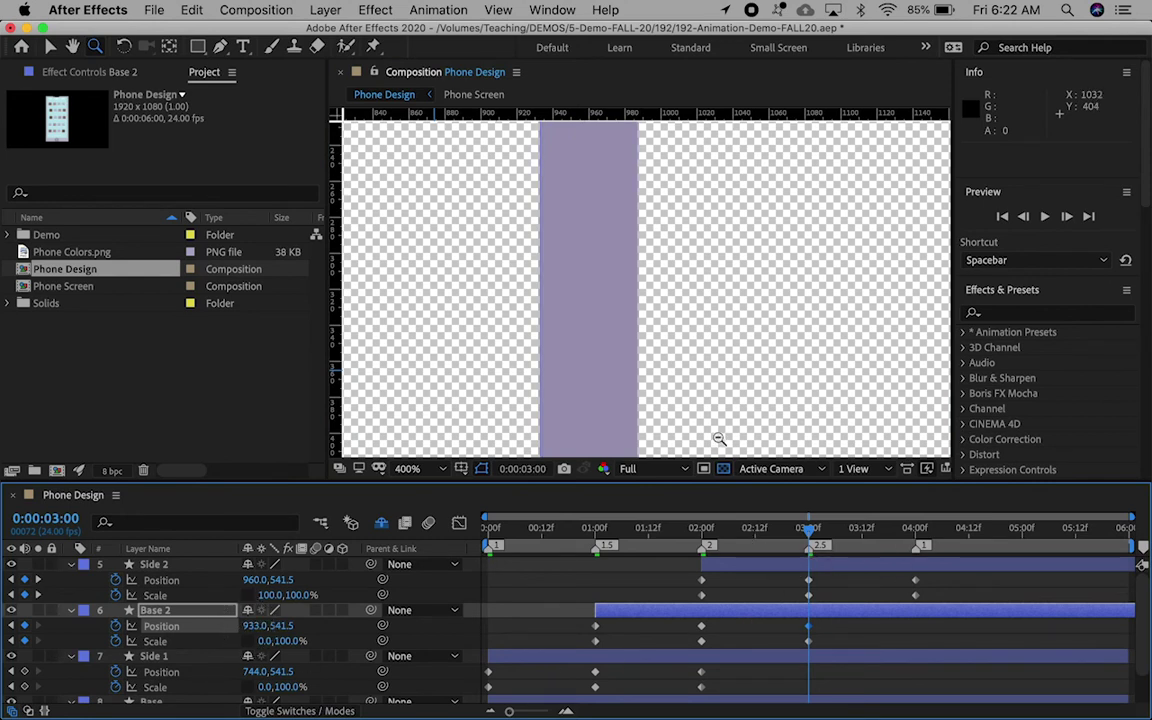
{"action": "left_click", "coordinate": [702, 319], "text": "alt"}
{"action": "left_click", "coordinate": [677, 316], "text": "alt"}
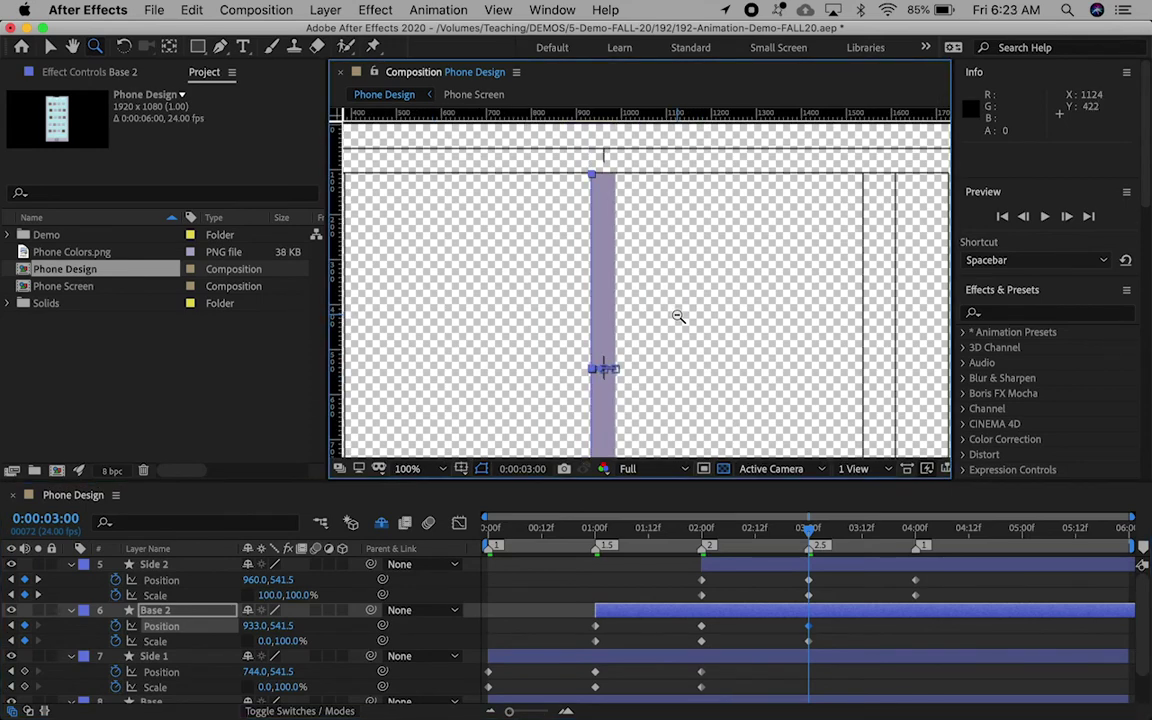
{"action": "left_click", "coordinate": [677, 316], "text": "alt"}
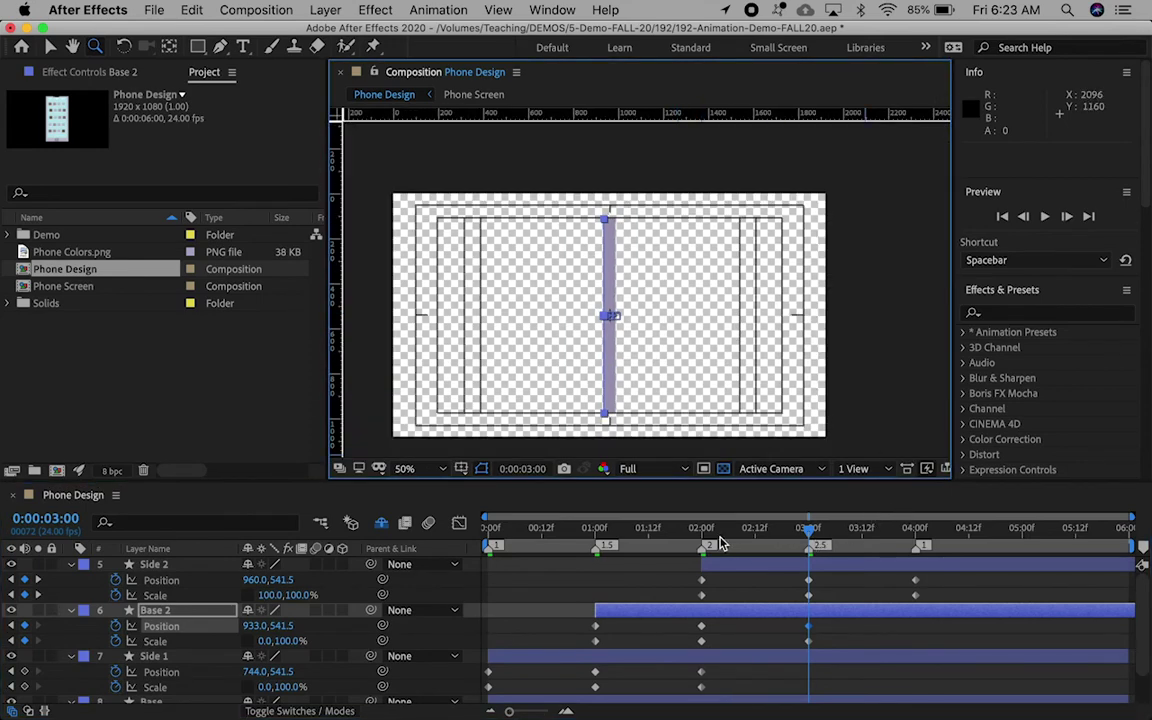
- Add Position and Scale keyframes to the Base layer at 0:00:03:00, keeping its current values
{"action": "left_click_drag", "start_coordinate": [722, 543], "coordinate": [808, 545]}
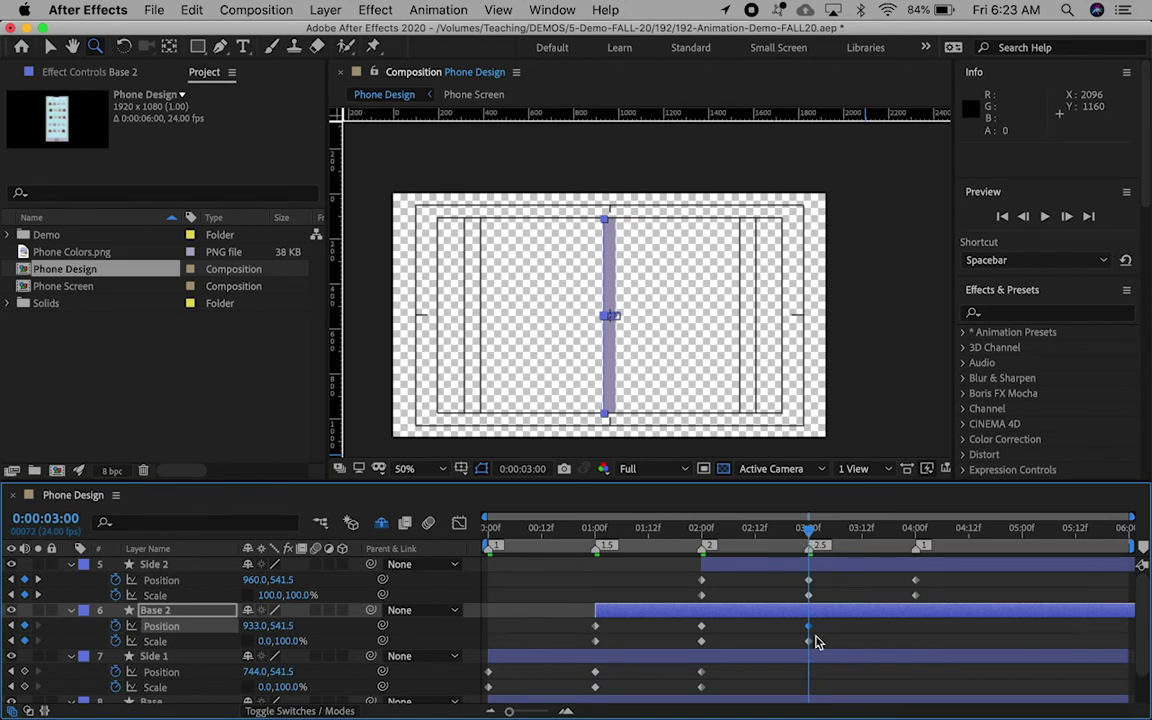
{"action": "scroll", "coordinate": [815, 641], "scroll_direction": "down", "scroll_amount": 2}
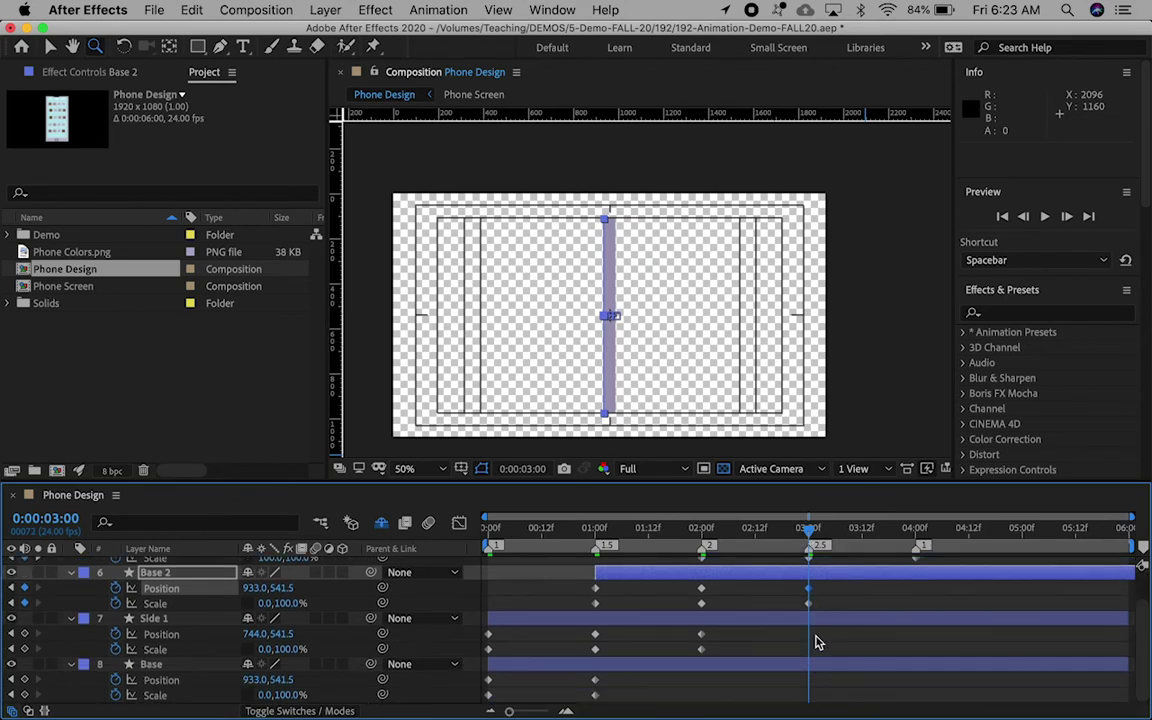
{"action": "left_click", "coordinate": [150, 665]}
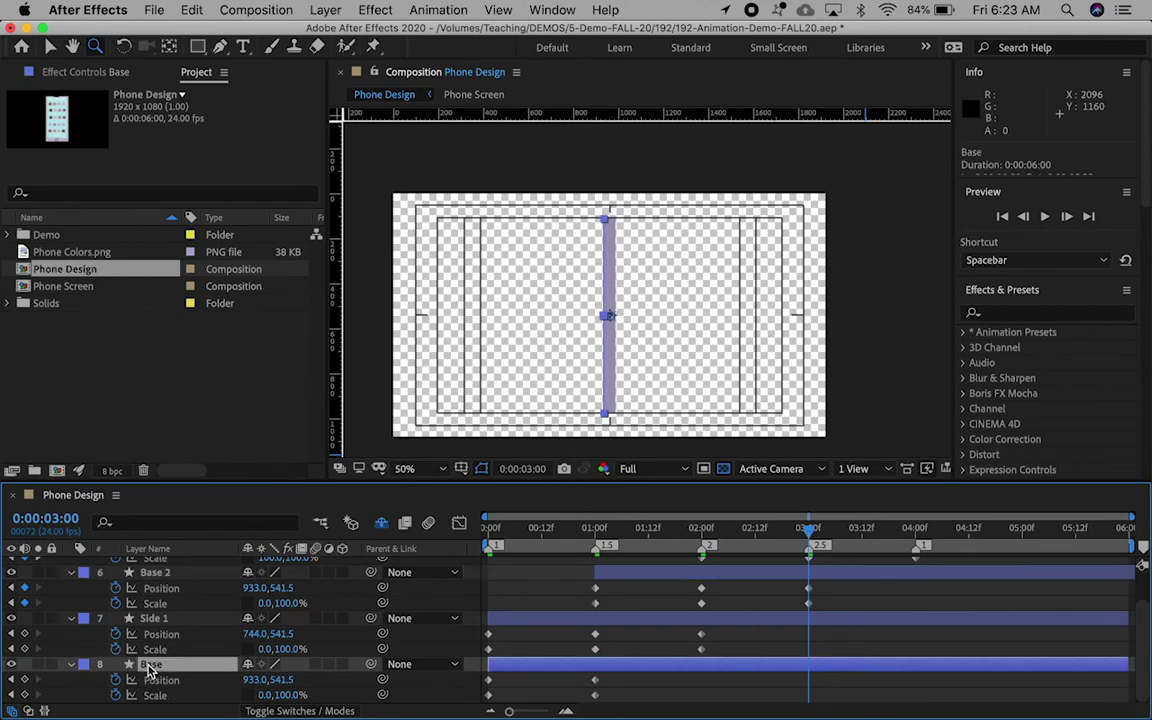
{"action": "mouse_move", "coordinate": [606, 698]}
{"action": "left_click", "coordinate": [24, 680]}
{"action": "left_click", "coordinate": [24, 695]}
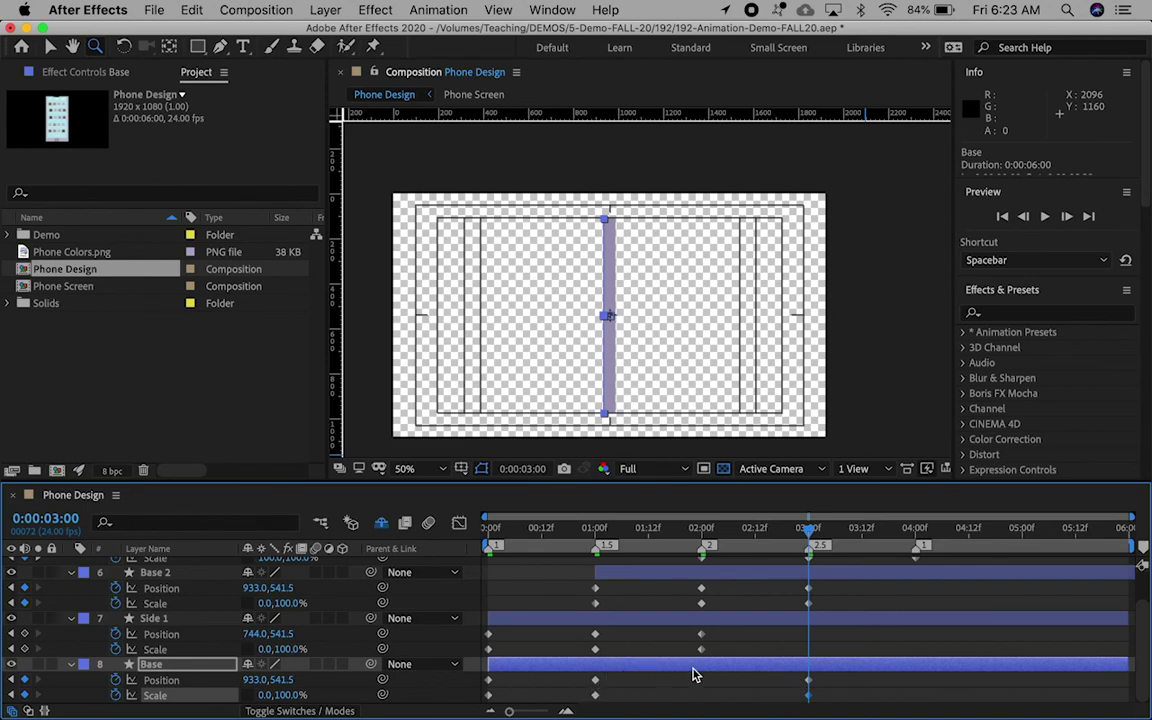
- At 0:00:04:00, set Base's horizontal scale to 100% and its X position to 960
{"action": "key", "text": "k"}
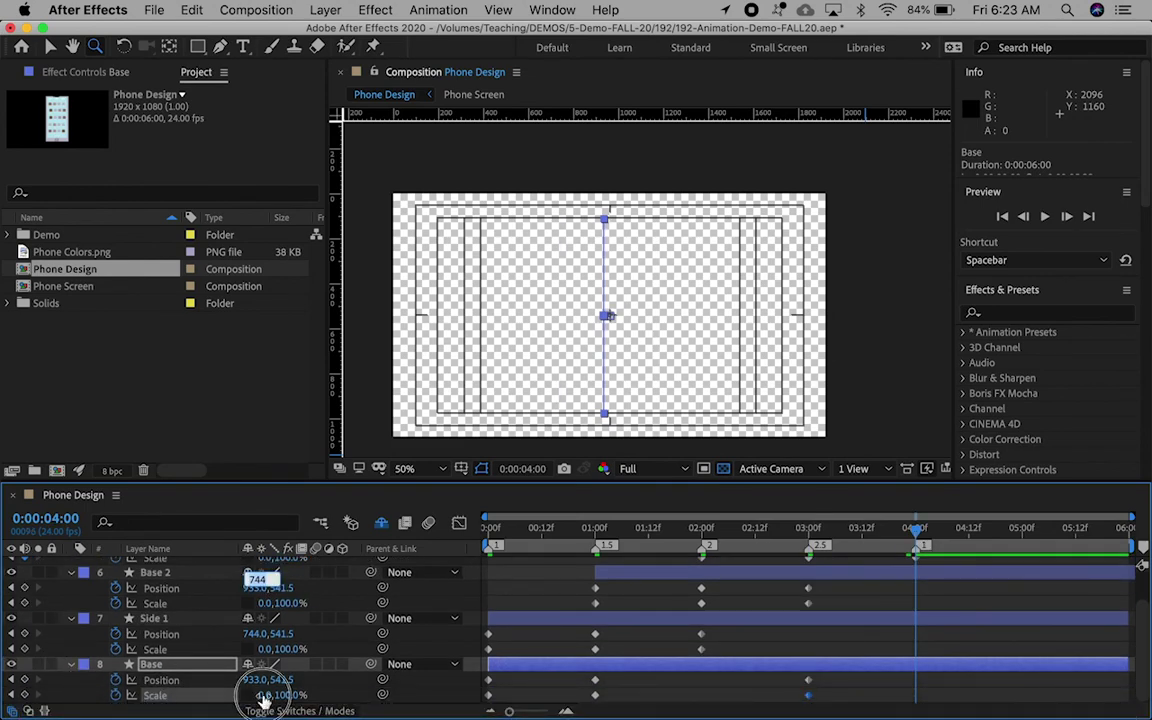
{"action": "left_click", "coordinate": [264, 694]}
{"action": "type", "text": "100"}
{"action": "key", "text": "Return"}
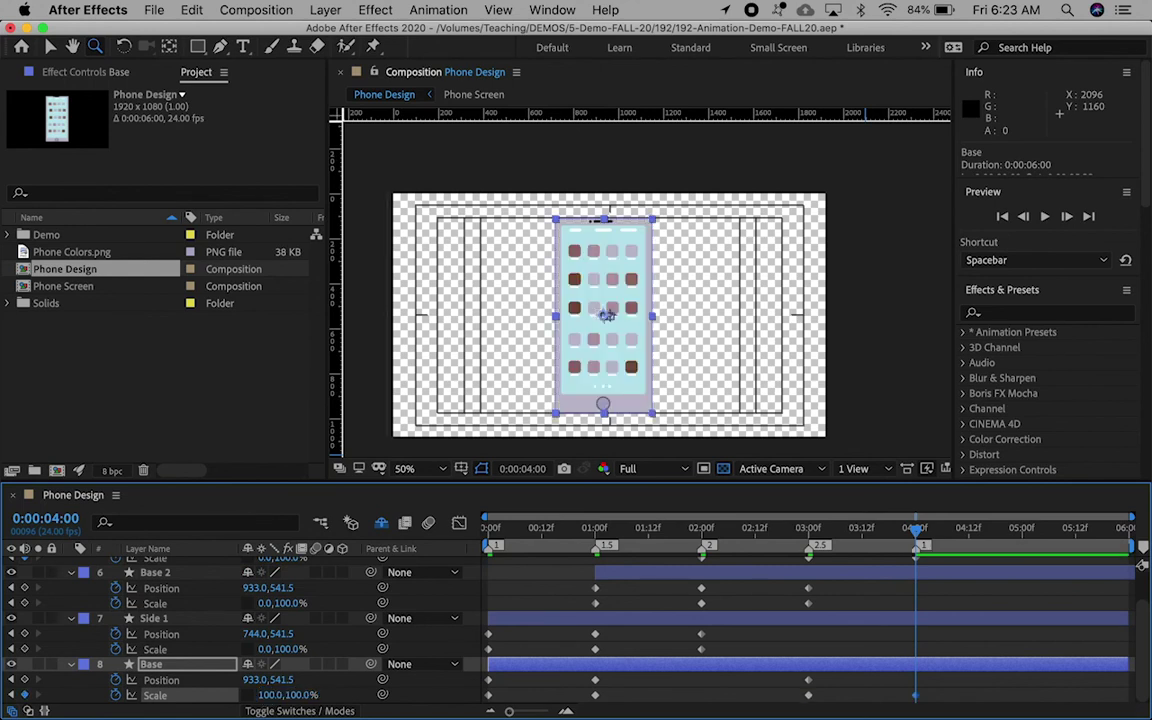
{"action": "left_click", "coordinate": [250, 680]}
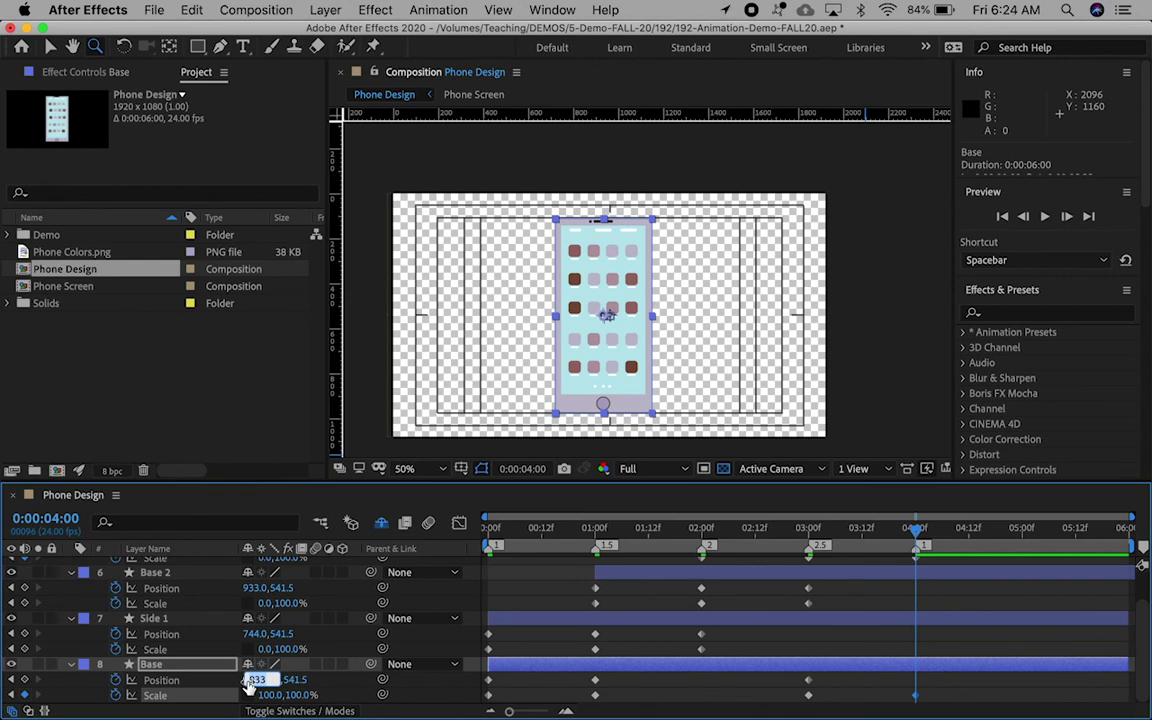
{"action": "type", "text": "960"}
{"action": "key", "text": "Return"}
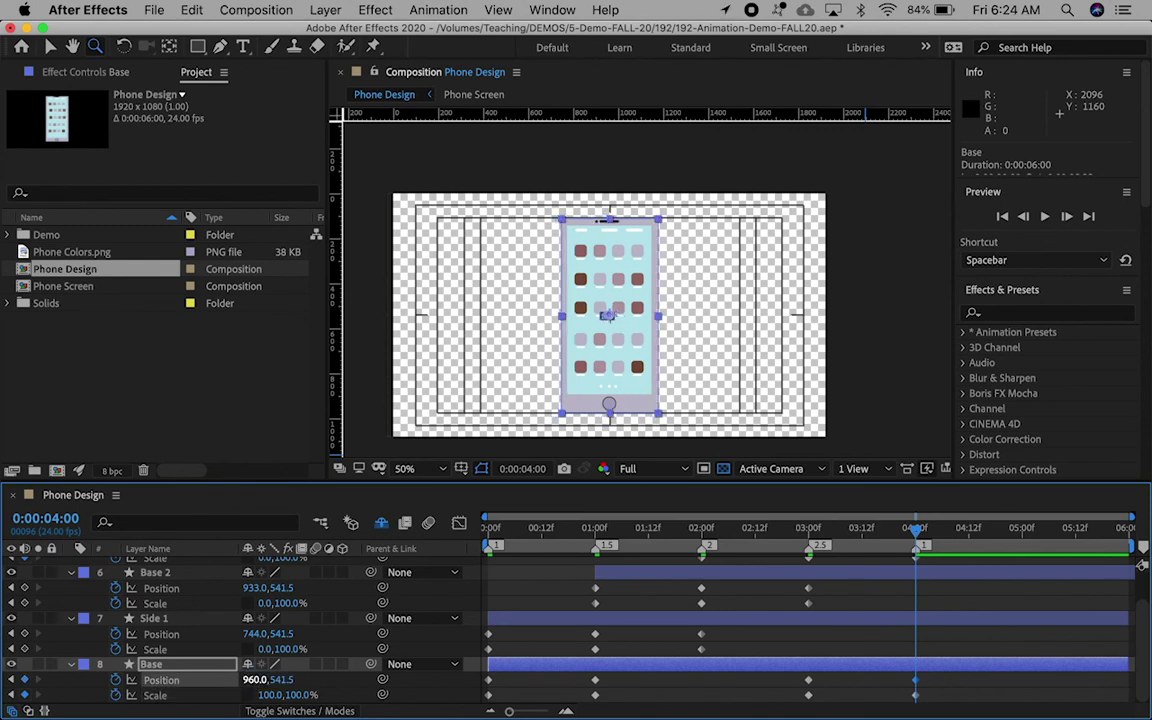
- Check the layers' keyframes up to 0:00:04:00 and start a preview of the phone's turn
{"action": "scroll", "coordinate": [900, 651], "scroll_direction": "up", "scroll_amount": 2}
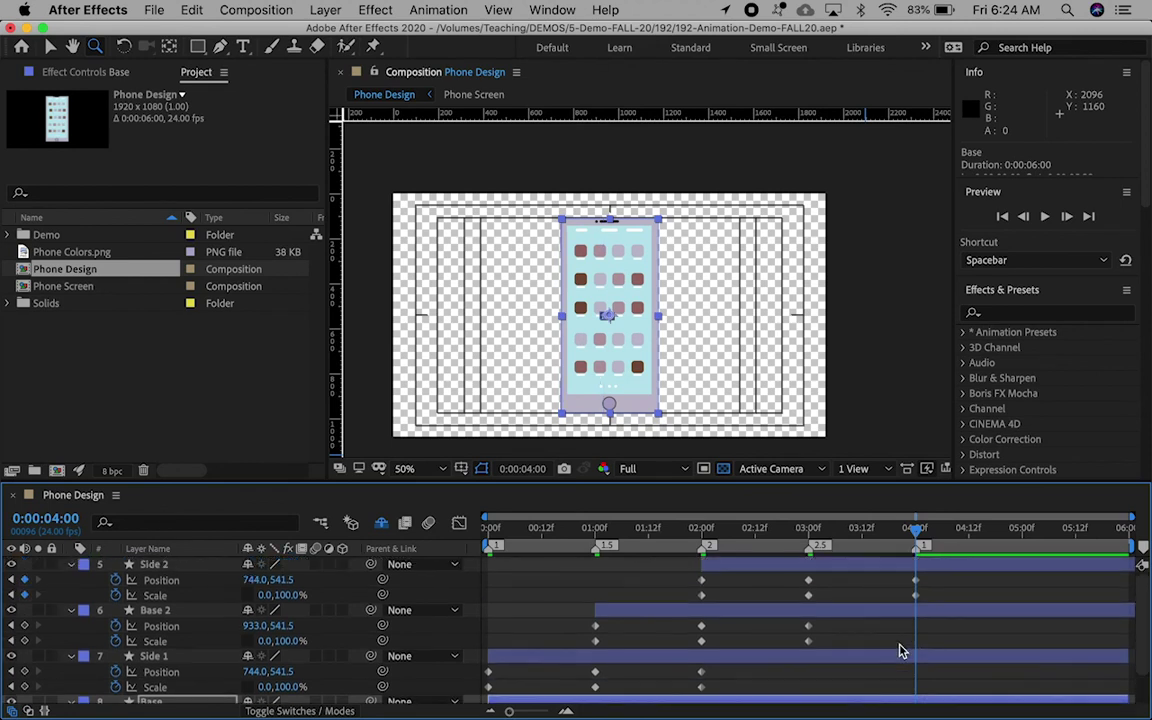
{"action": "mouse_move", "coordinate": [908, 528]}
{"action": "left_mouse_down"}
{"action": "mouse_move", "coordinate": [764, 531]}
{"action": "mouse_move", "coordinate": [918, 528]}
{"action": "left_mouse_up"}
{"action": "scroll", "coordinate": [700, 599], "scroll_direction": "down", "scroll_amount": 1}
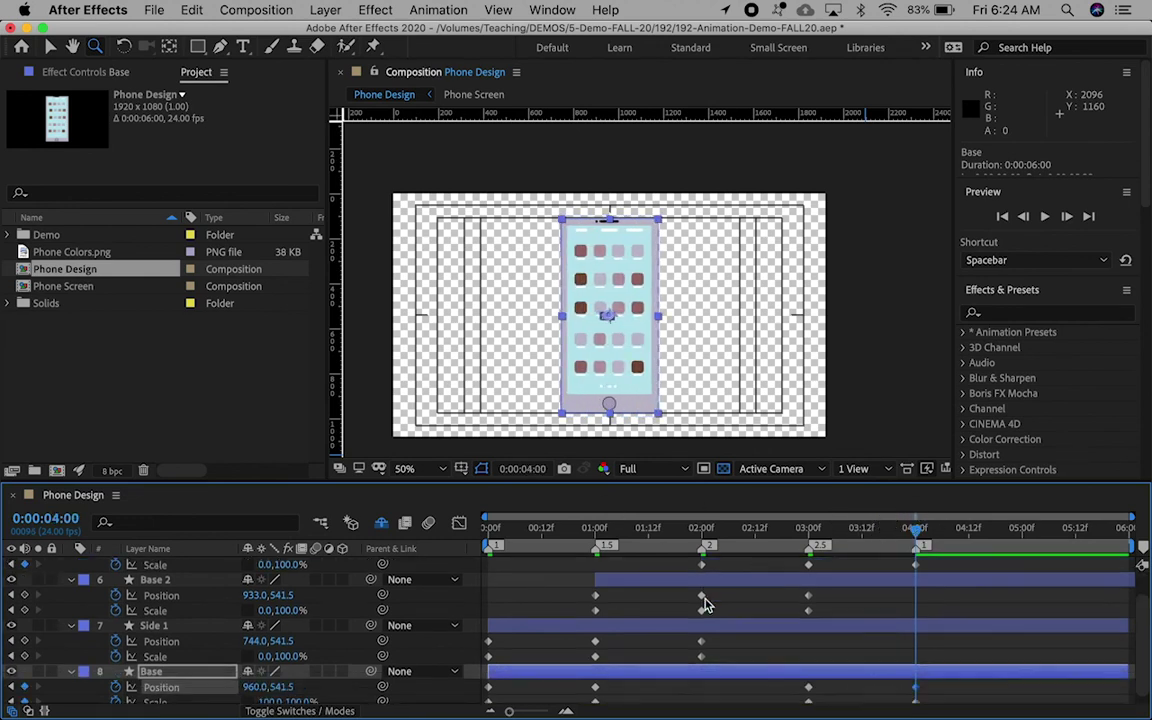
{"action": "scroll", "coordinate": [705, 603], "scroll_direction": "up", "scroll_amount": 1}
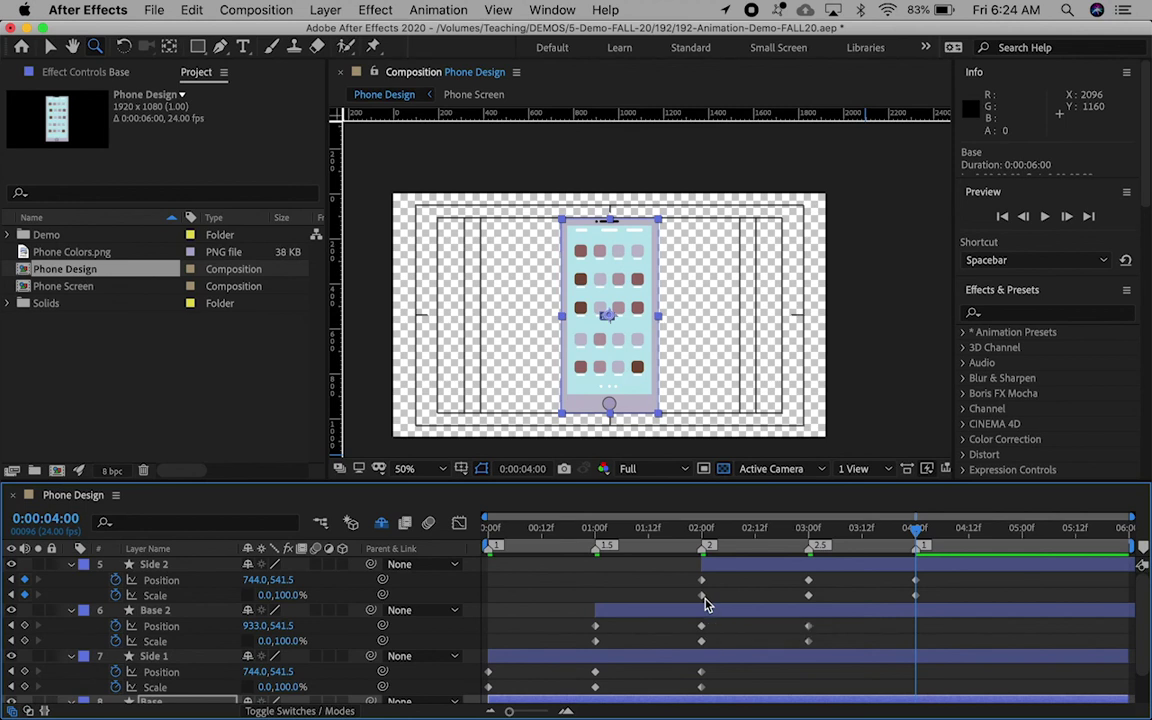
{"action": "key", "text": "n"}
{"action": "key", "text": "space"}
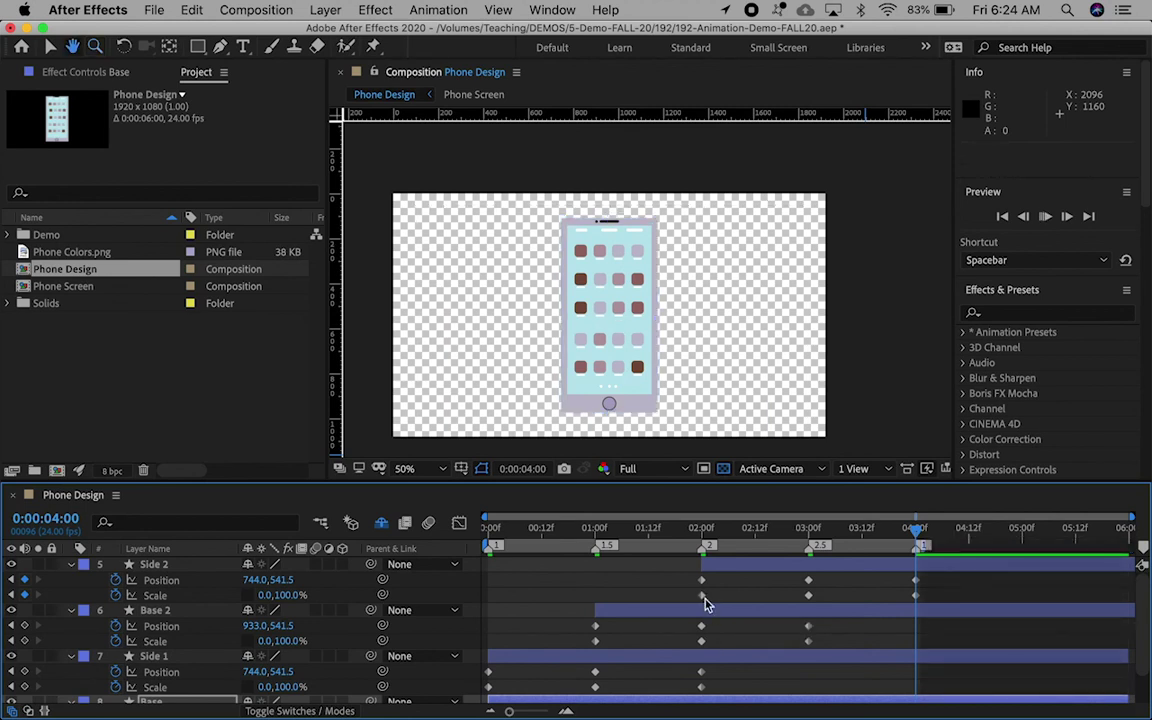